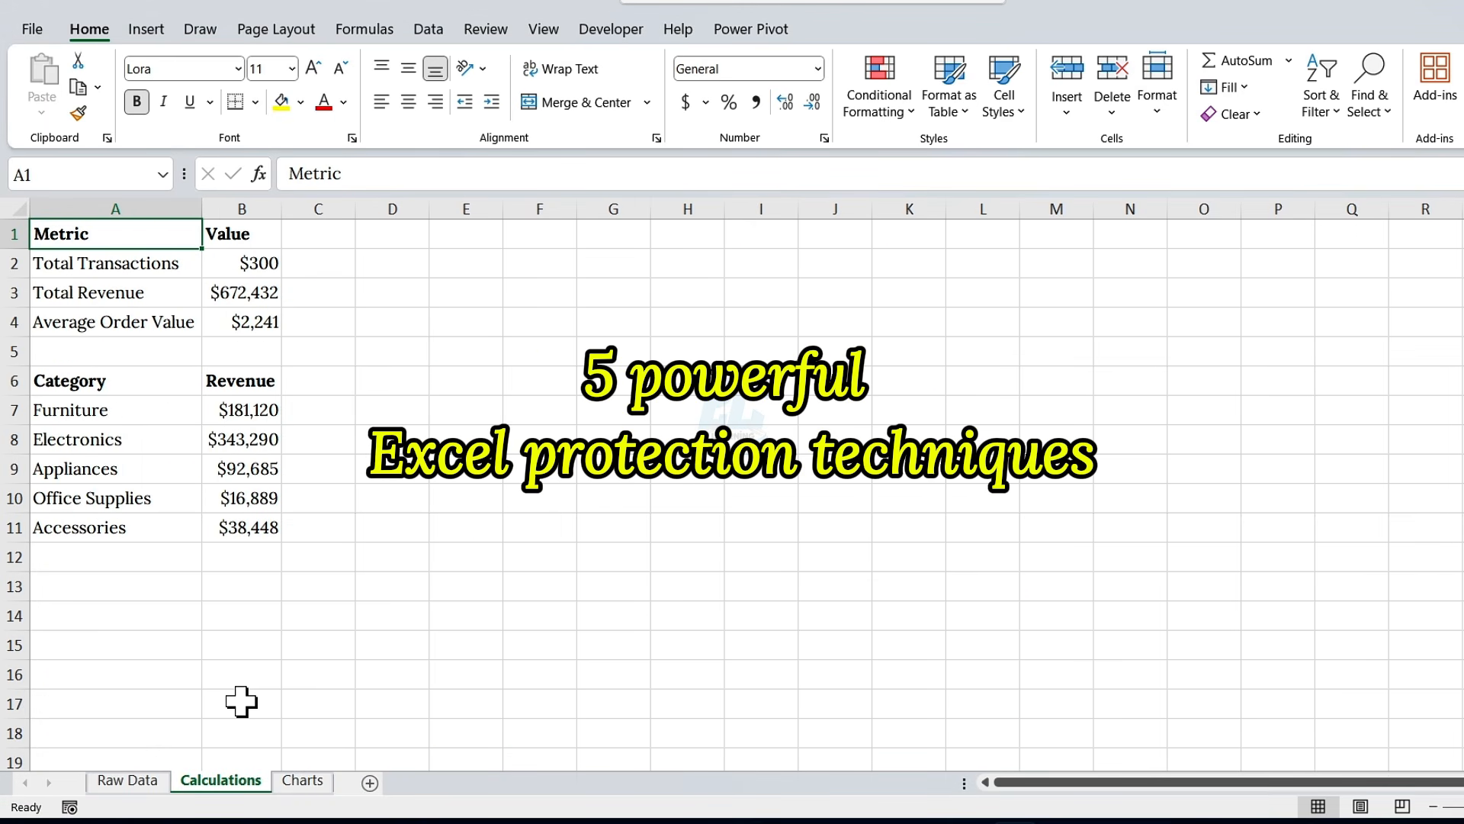
# Step: Look through the Raw Data, Calculations and Charts sheets of the sales workbook
pyautogui.click(137, 781)
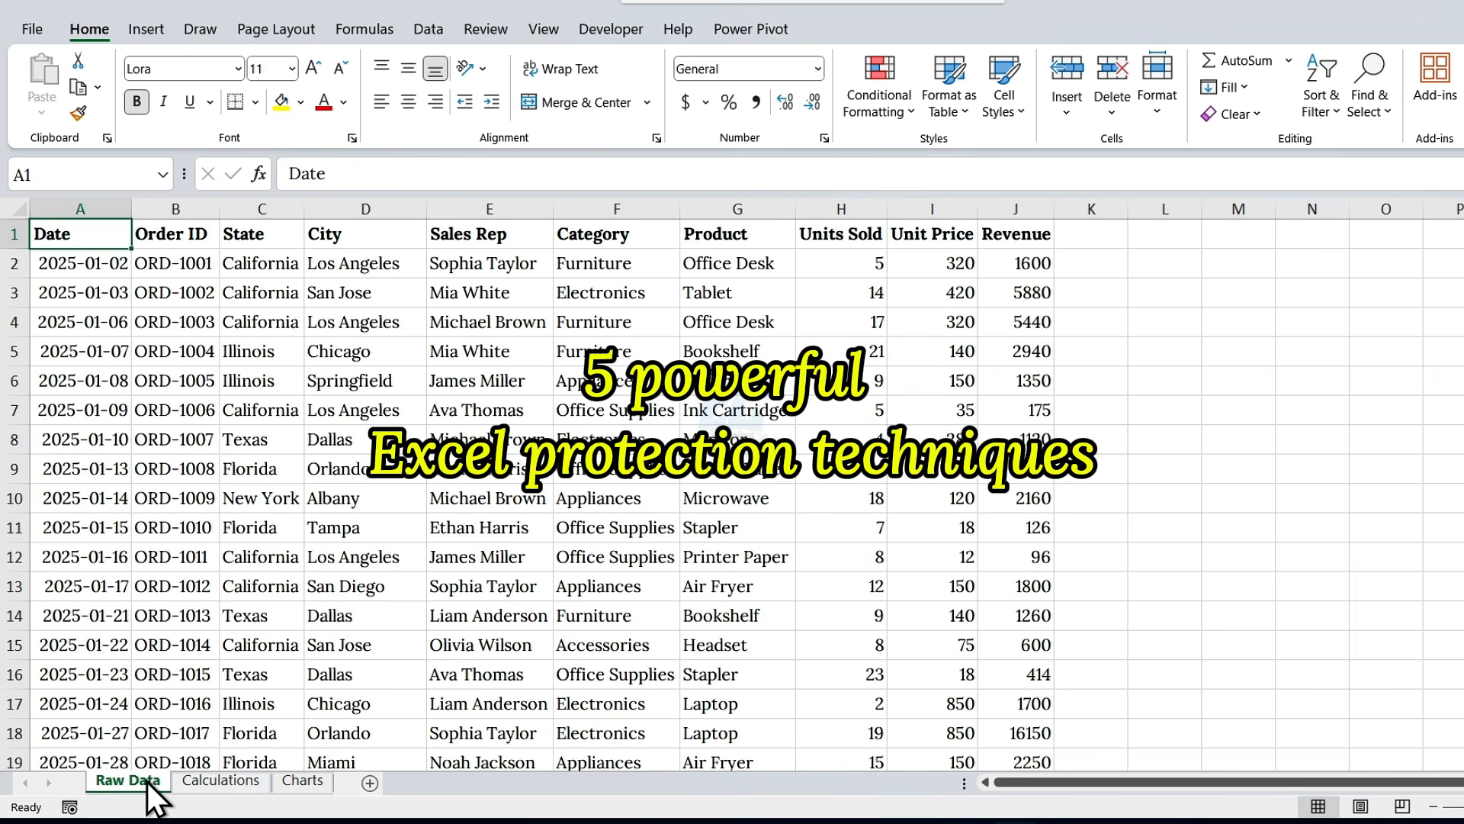
pyautogui.click(222, 776)
pyautogui.click(309, 784)
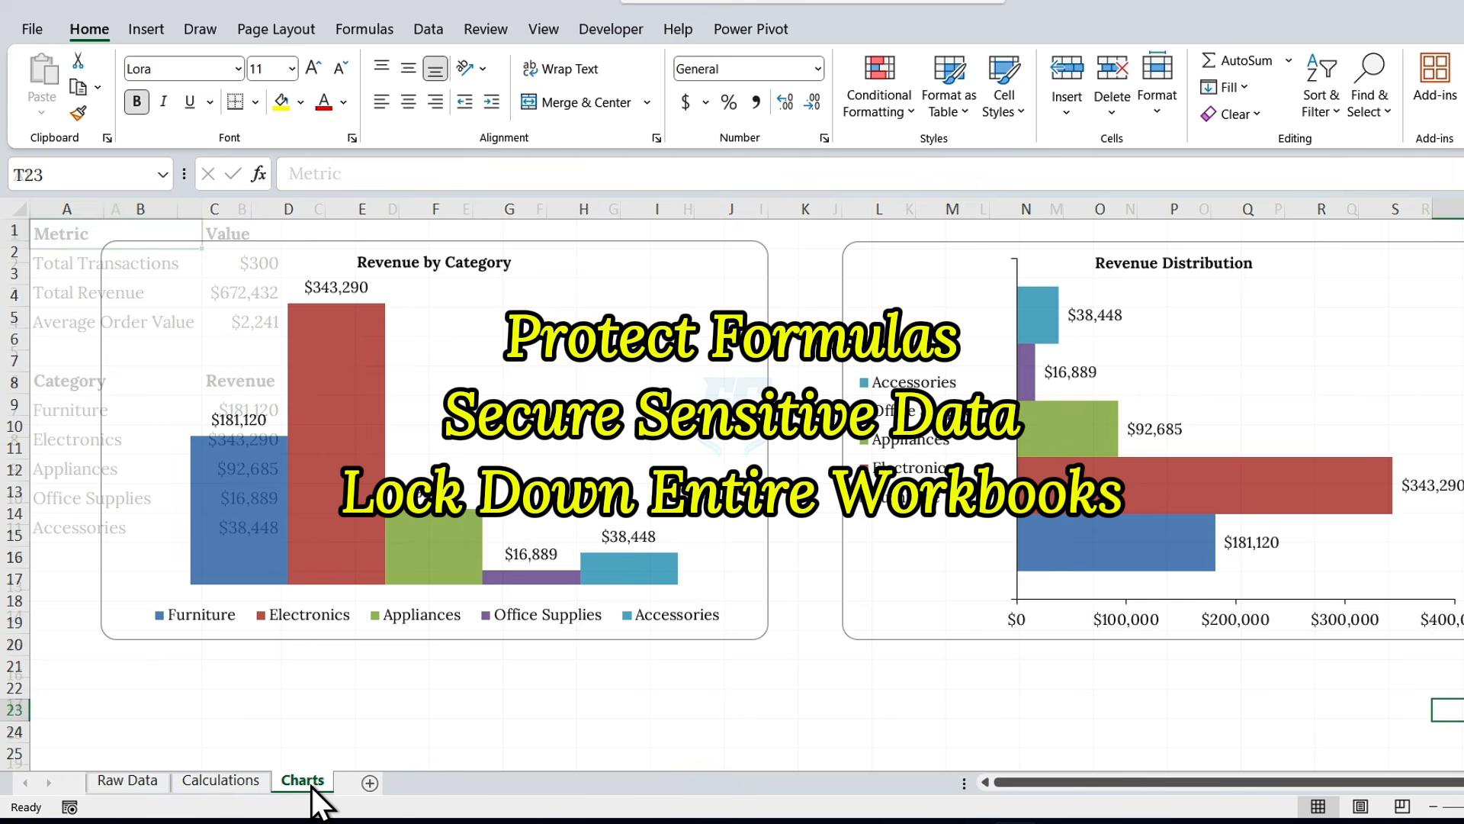
pyautogui.click(141, 781)
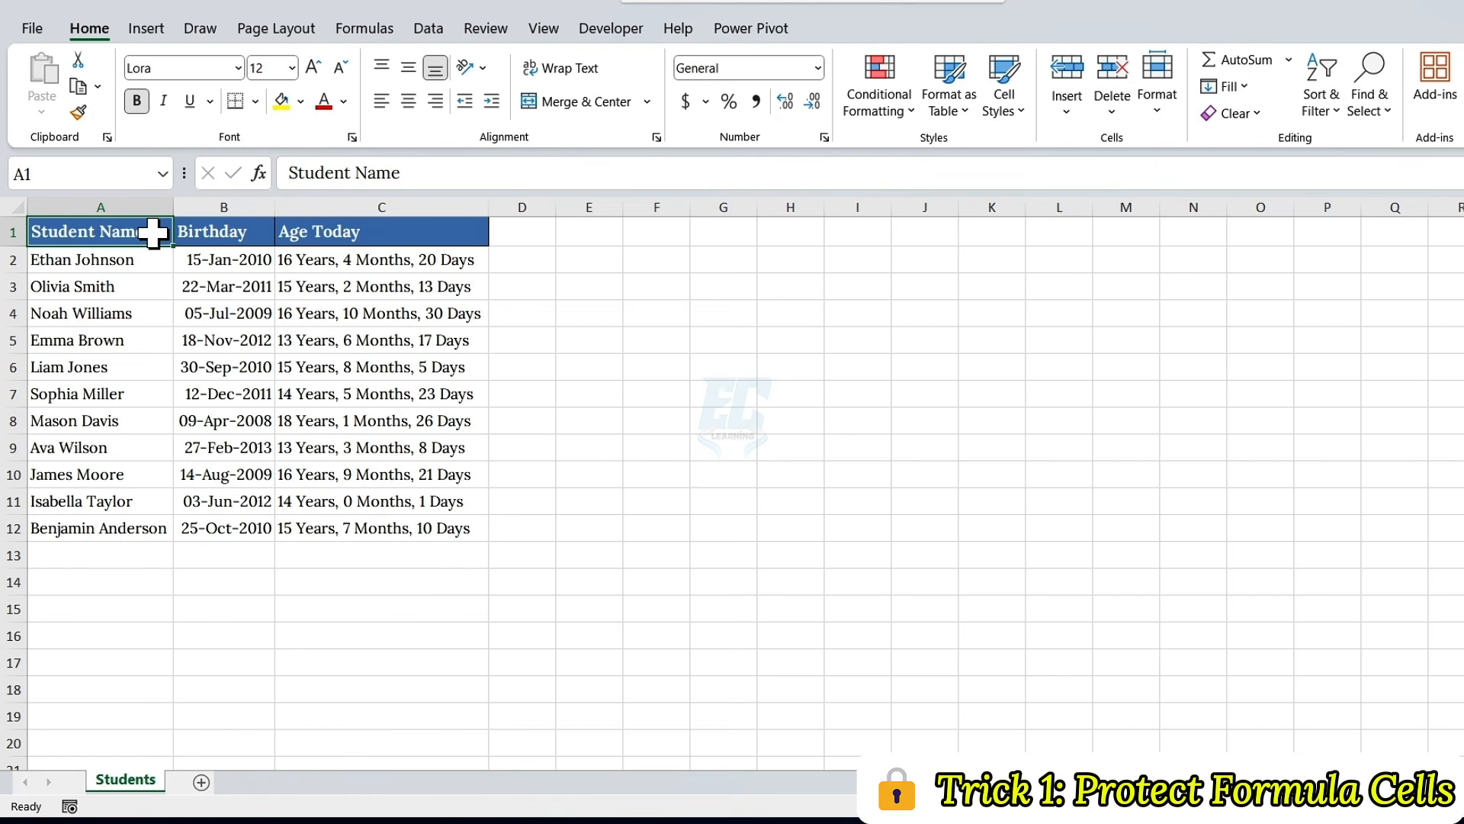
# Step: Examine the Students table's name, birthday and age columns, the empty row 13, and the age formulas in C13 and C2
pyautogui.moveTo(152, 233)
pyautogui.mouseDown()
pyautogui.moveTo(245, 275)
pyautogui.moveTo(425, 529)
pyautogui.mouseUp()
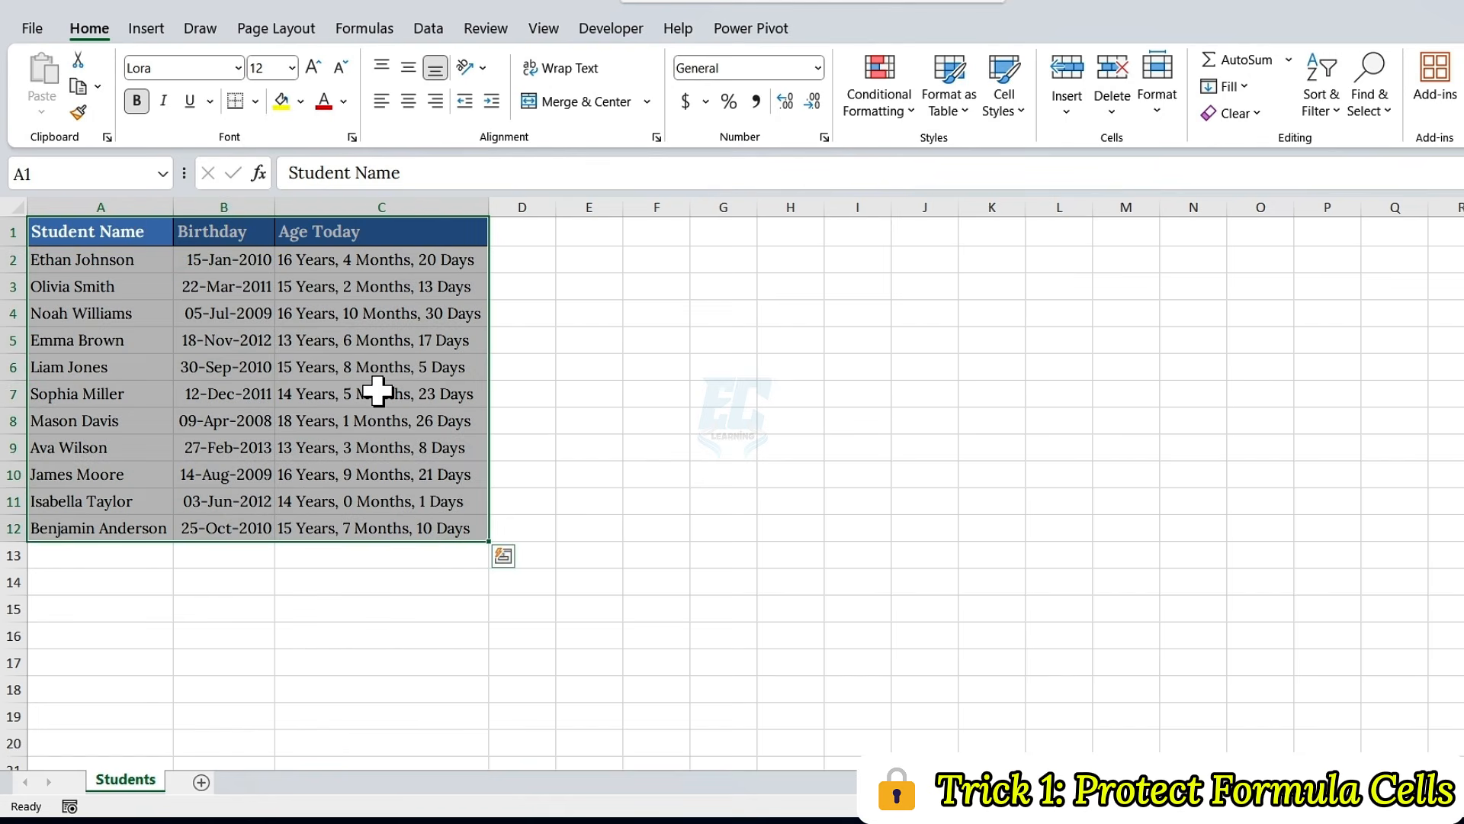
pyautogui.click(156, 203)
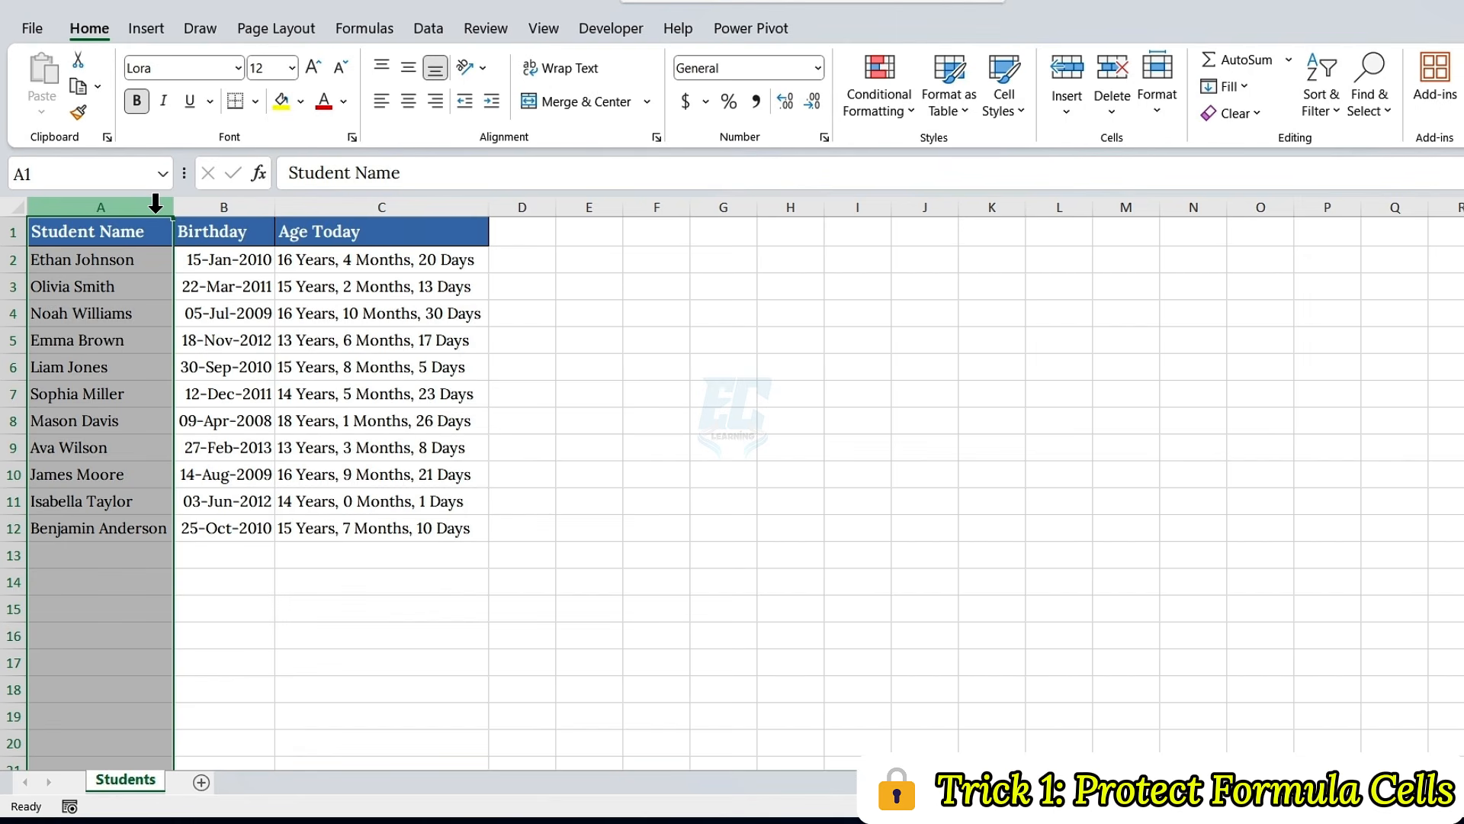
pyautogui.click(222, 203)
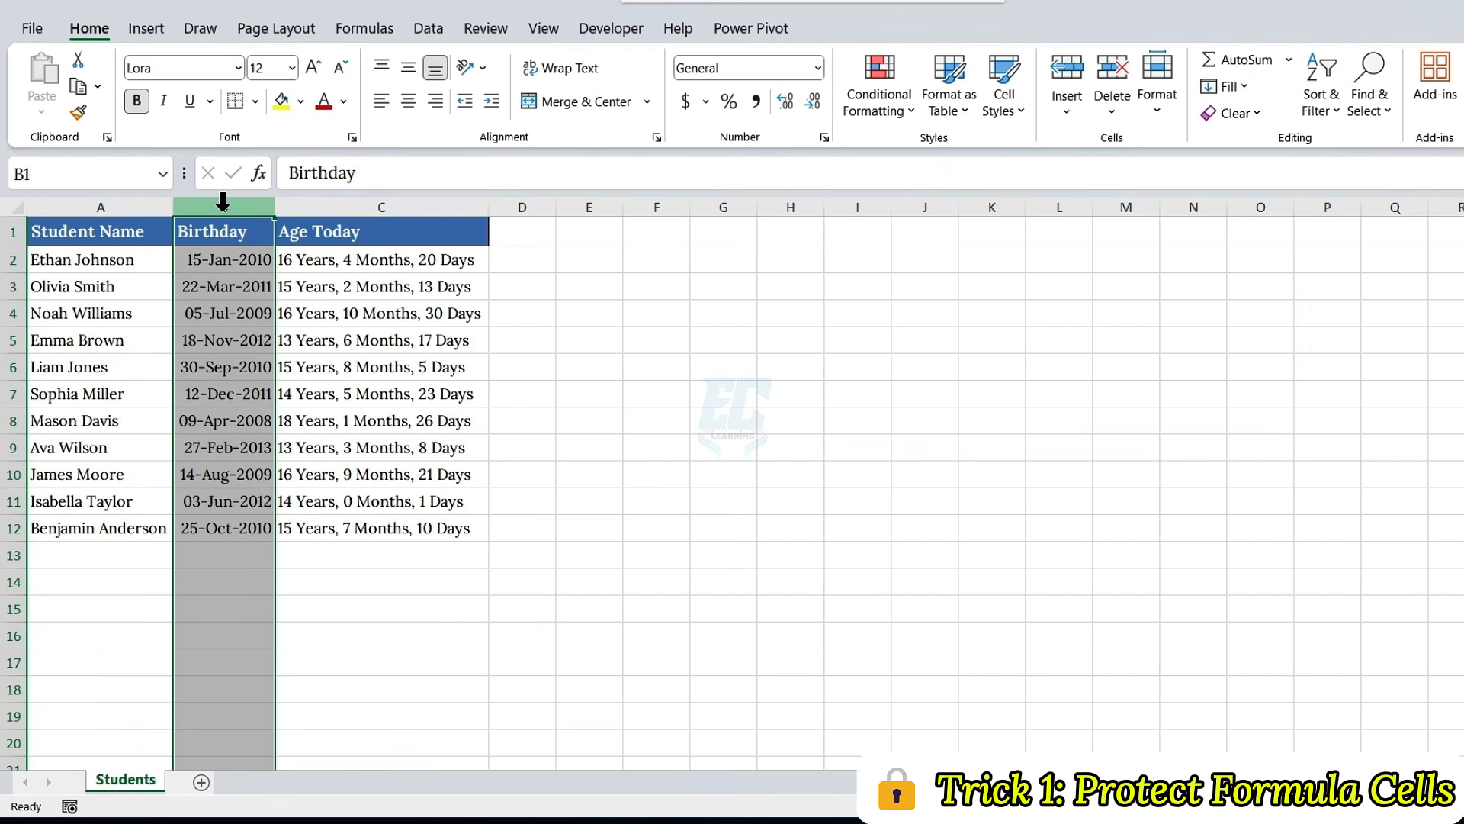
pyautogui.click(293, 203)
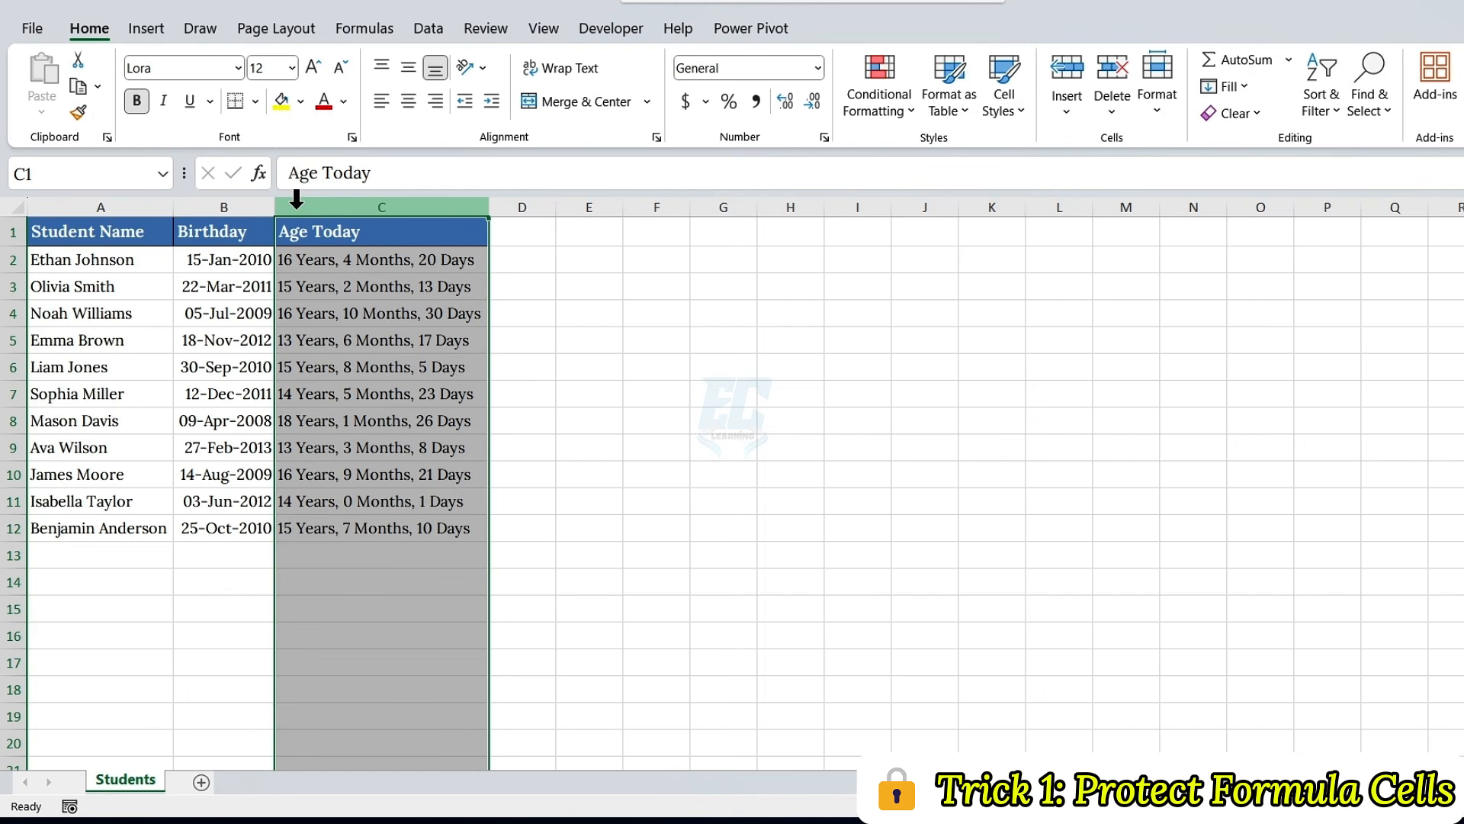
pyautogui.click(114, 556)
pyautogui.click(223, 551)
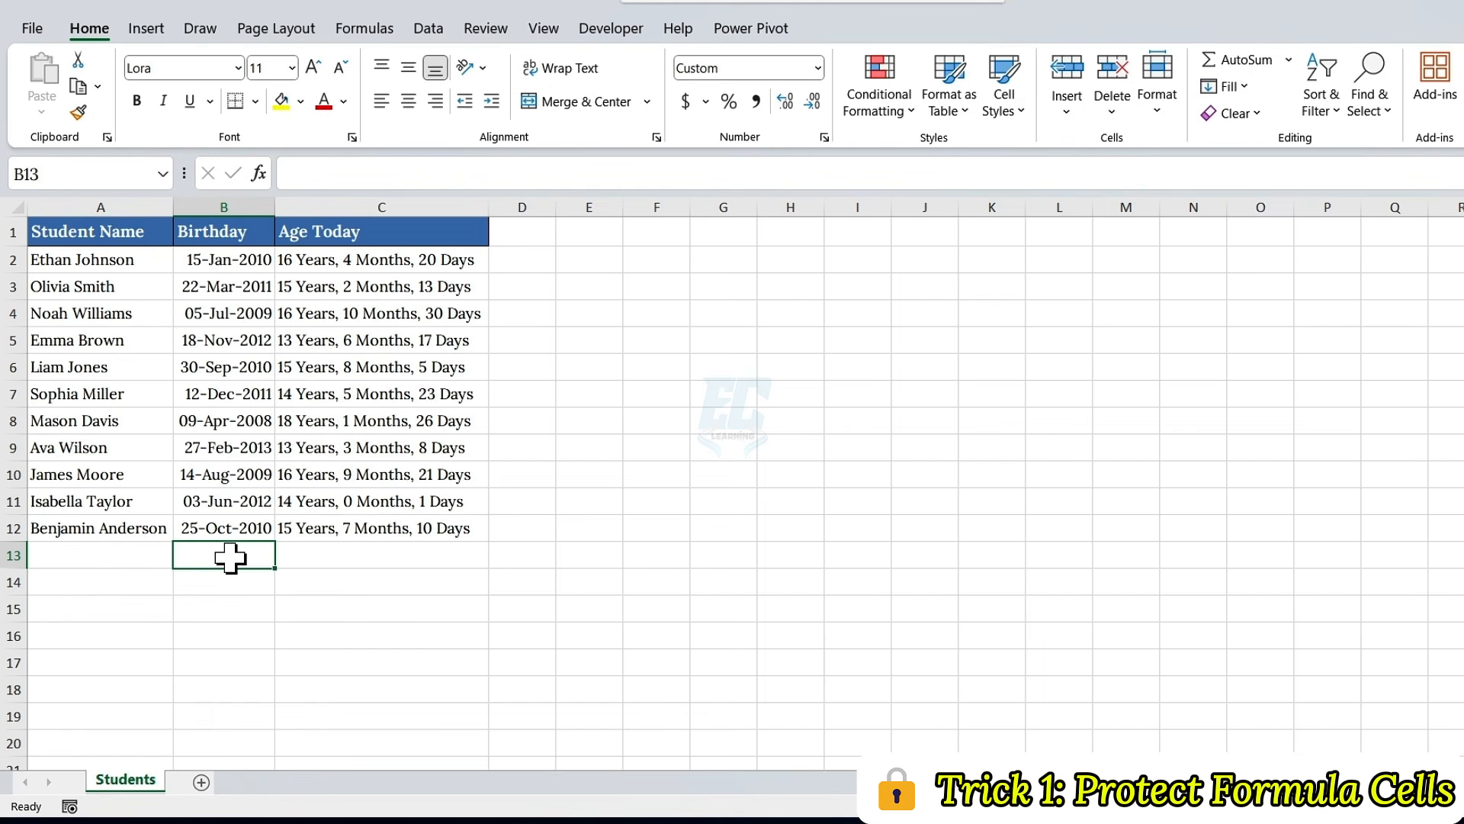
pyautogui.click(334, 556)
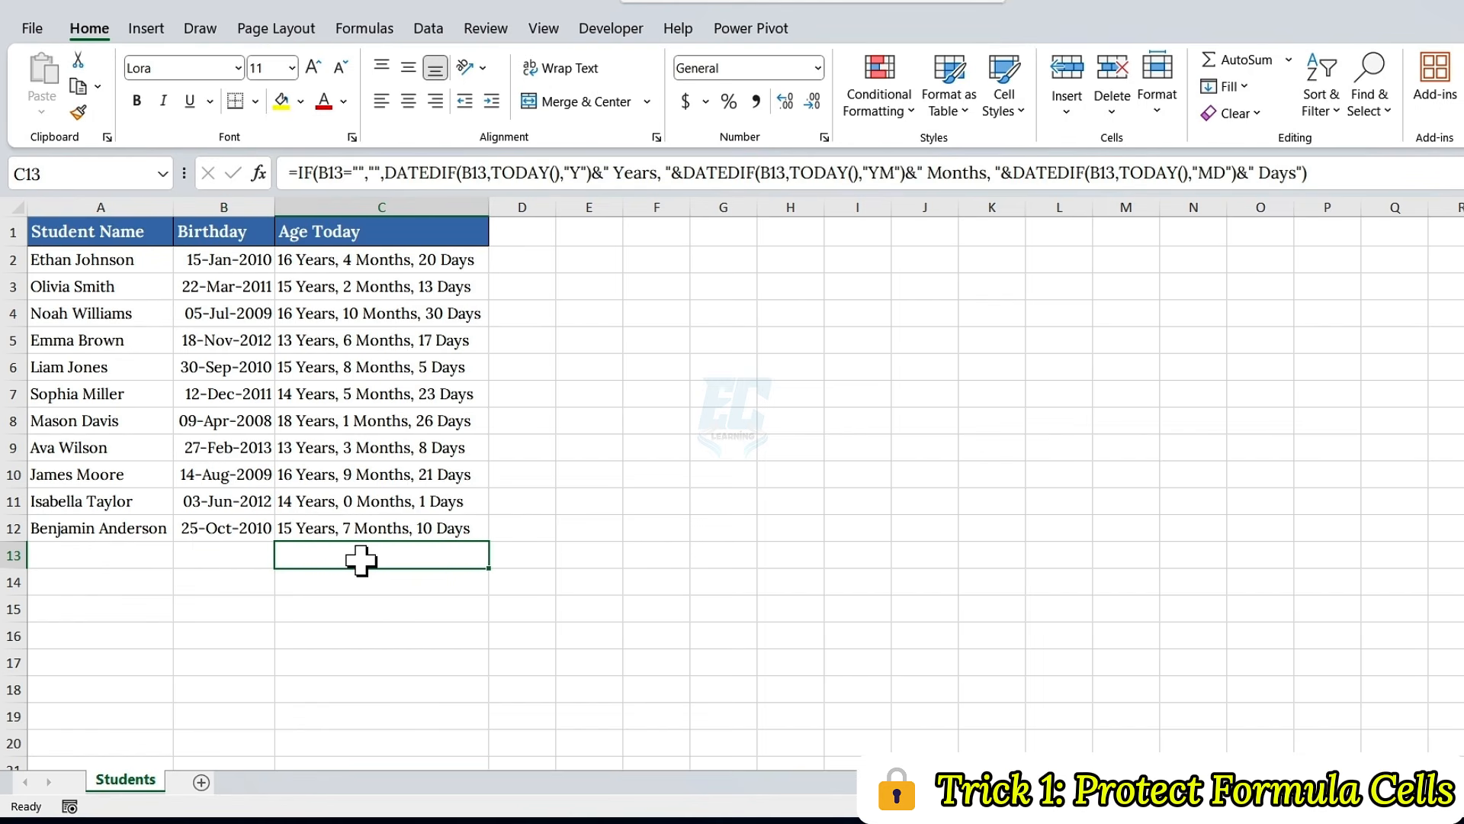
pyautogui.click(418, 263)
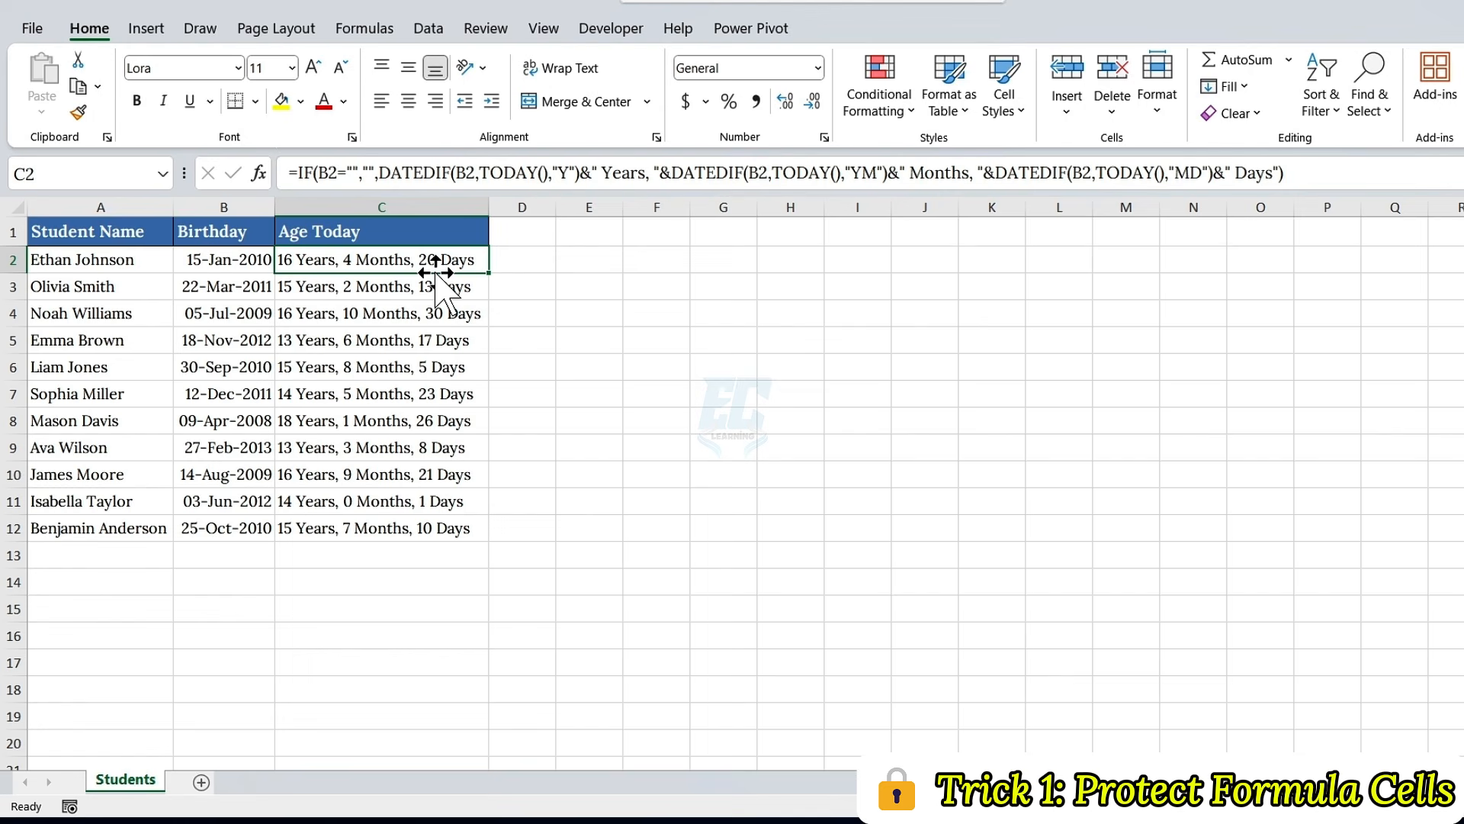
# Step: Unlock the cells of the Student Name and Birthday columns (A and B) in their cell protection settings
pyautogui.click(116, 208)
pyautogui.moveTo(116, 208); pyautogui.dragTo(195, 214)
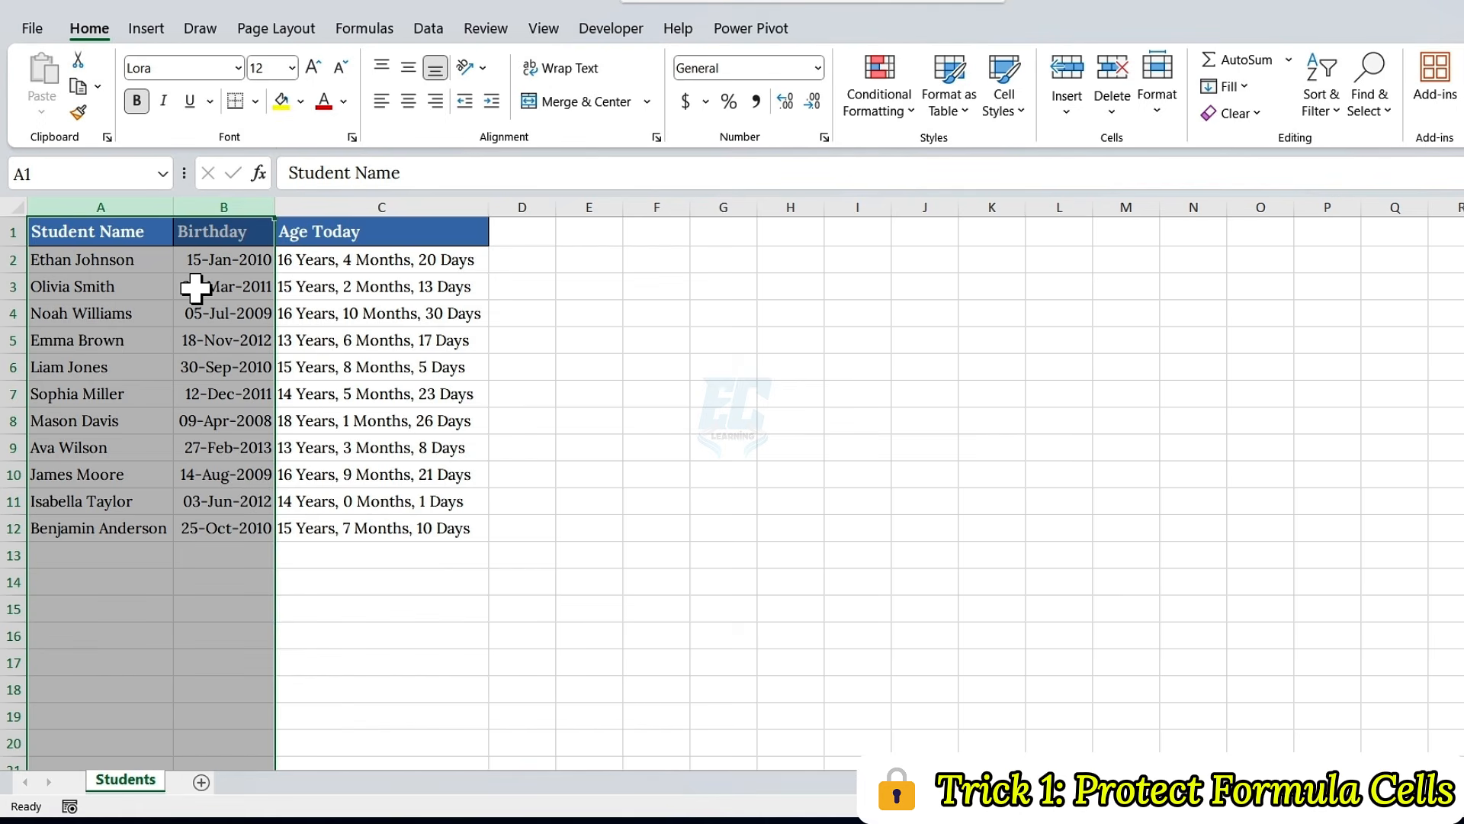
pyautogui.hotkey('ctrl', '1')
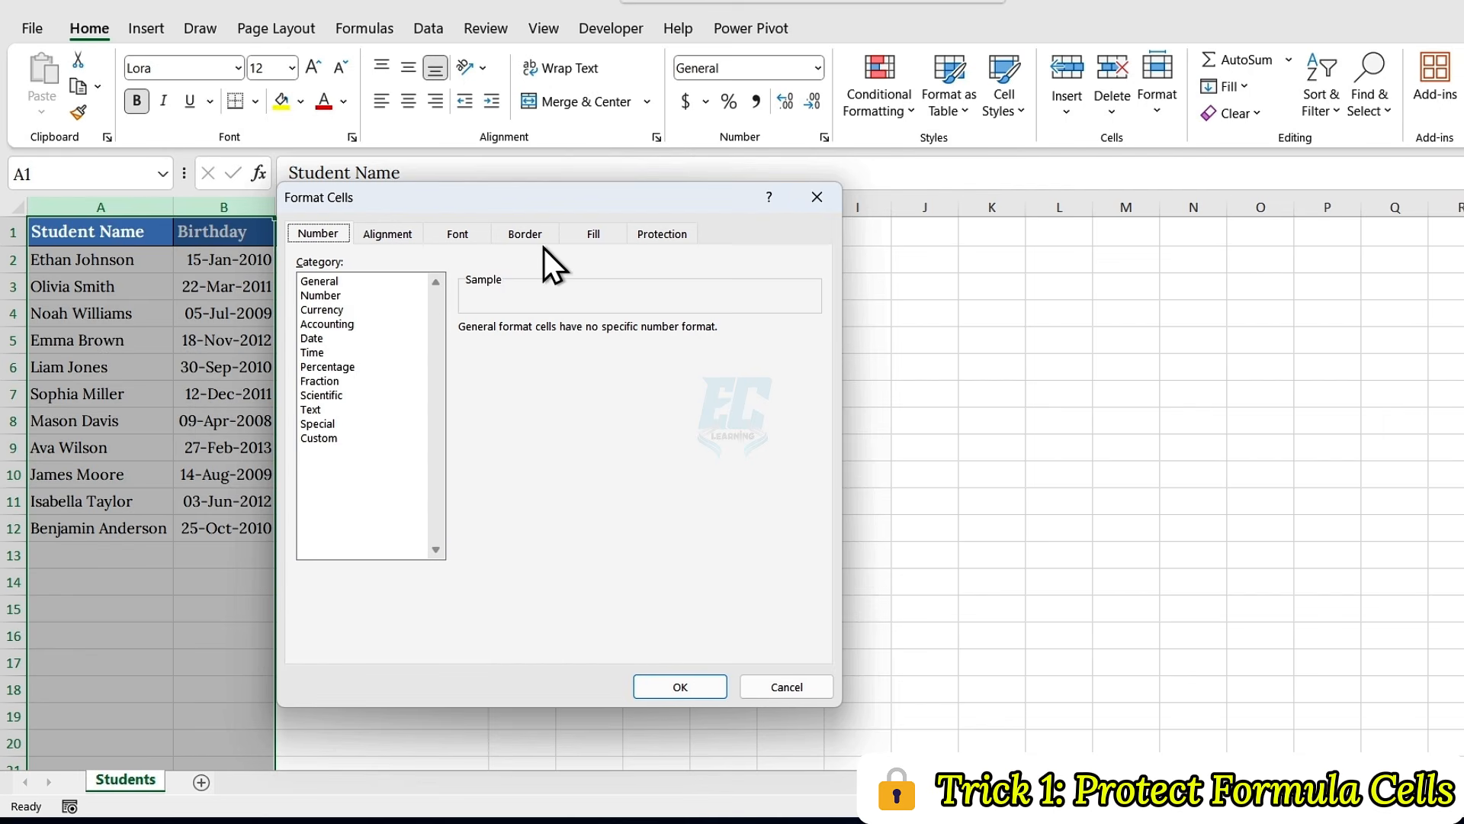
pyautogui.click(654, 233)
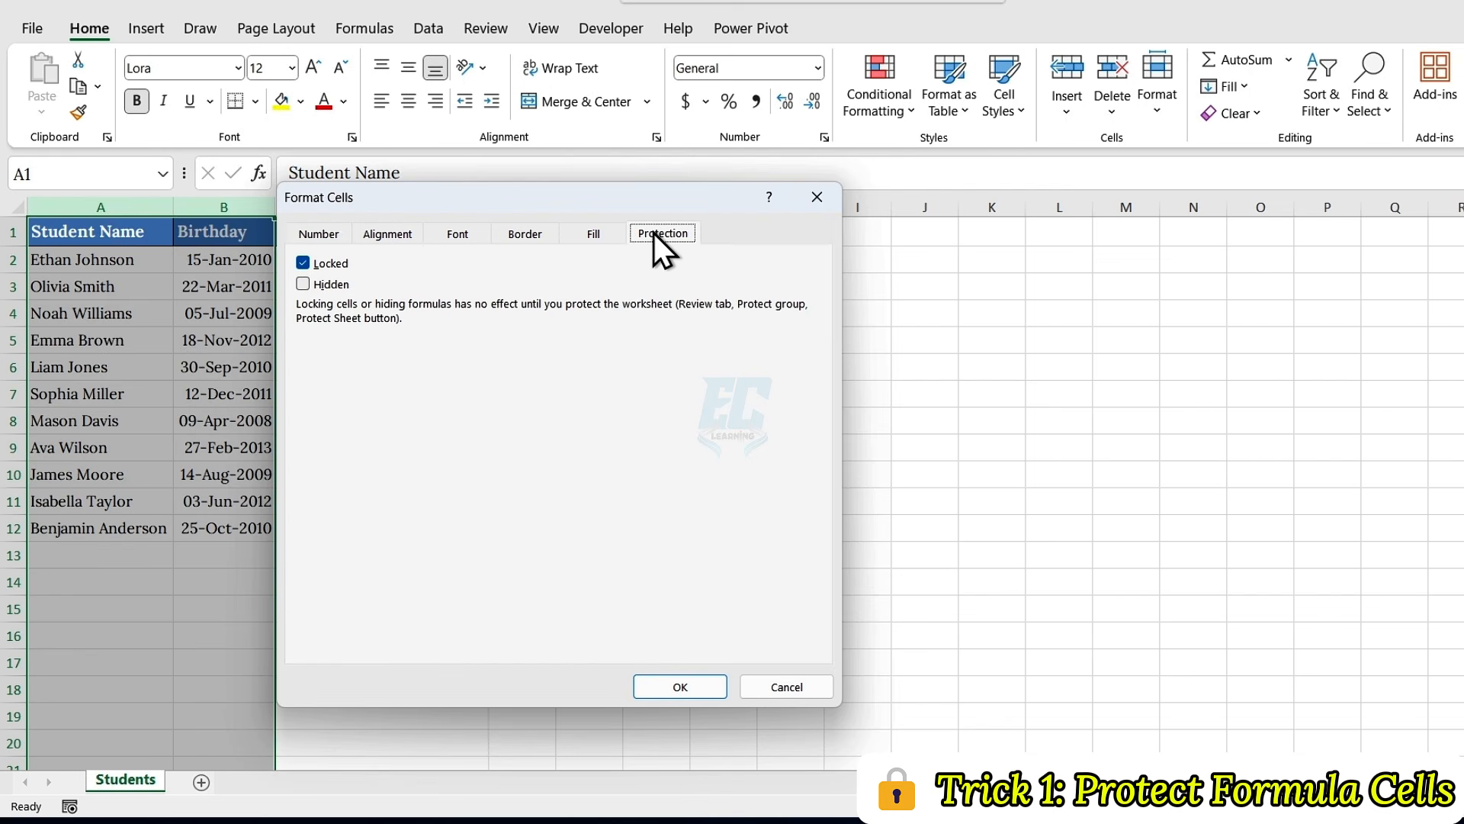
pyautogui.click(302, 263)
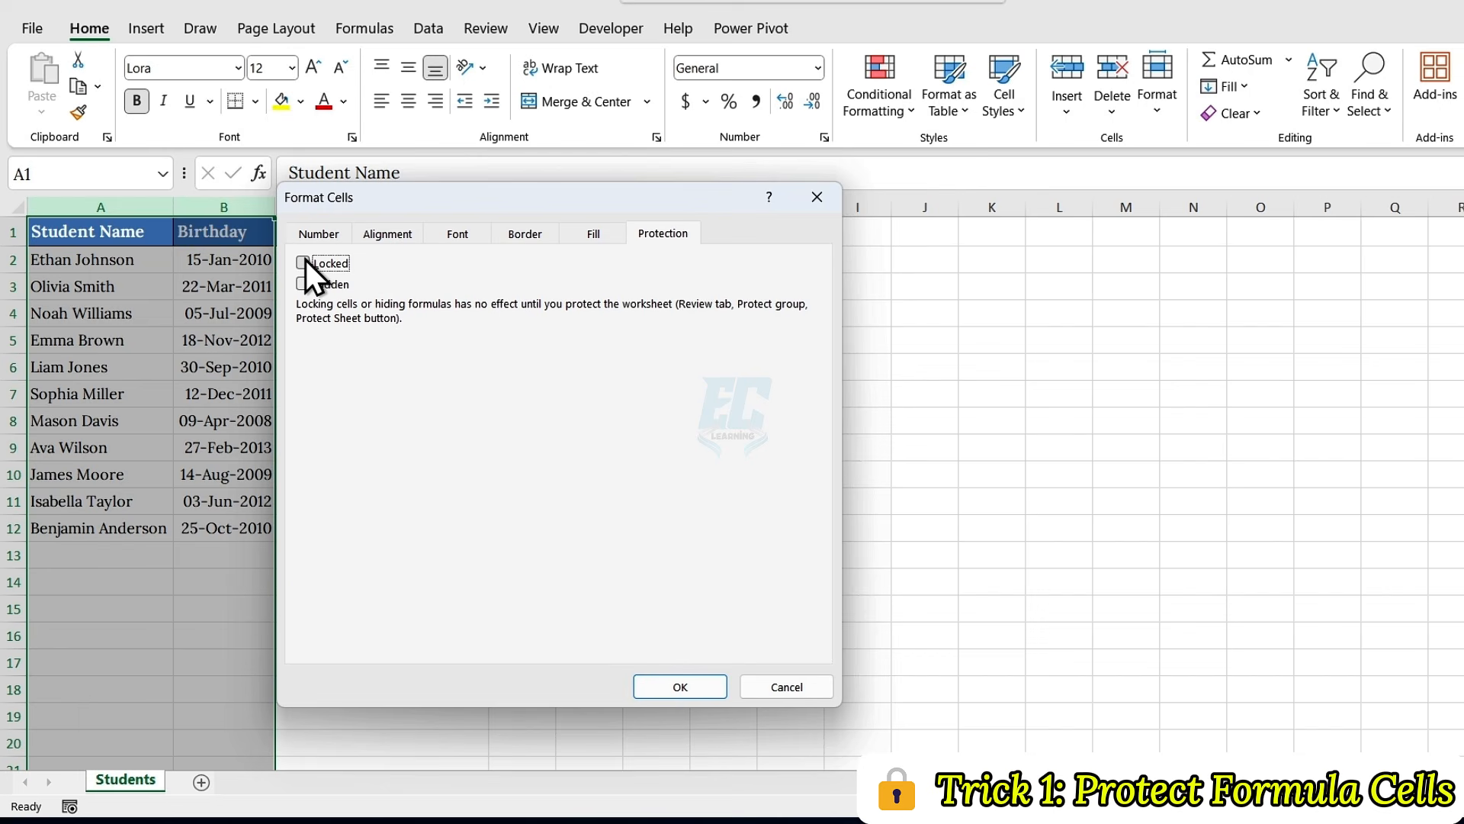
pyautogui.click(671, 690)
pyautogui.click(299, 477)
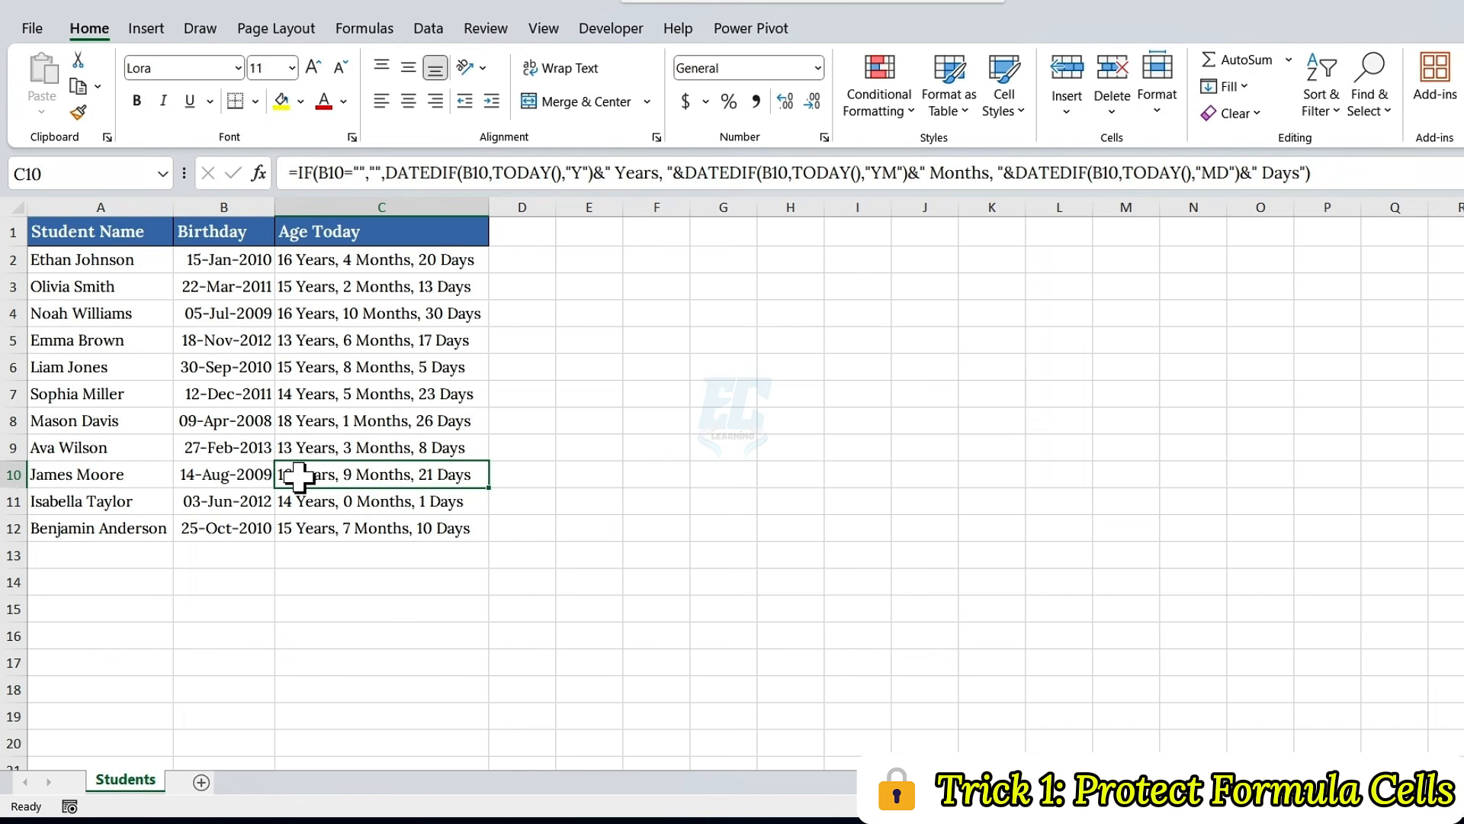
# Step: Start protecting the Students sheet, additionally allowing sorting and the use of AutoFilter
pyautogui.moveTo(140, 205); pyautogui.dragTo(220, 200)
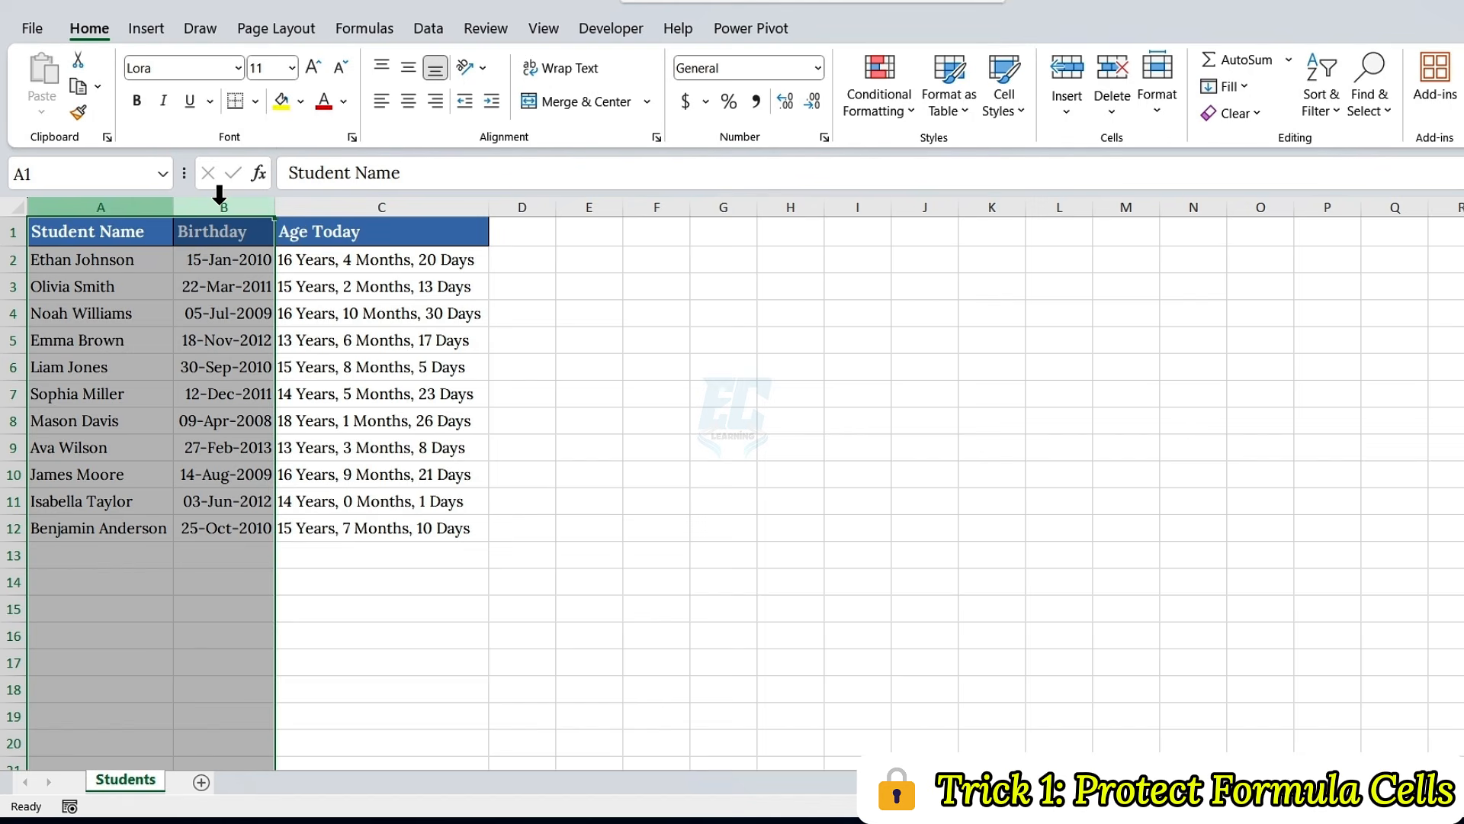
pyautogui.click(305, 201)
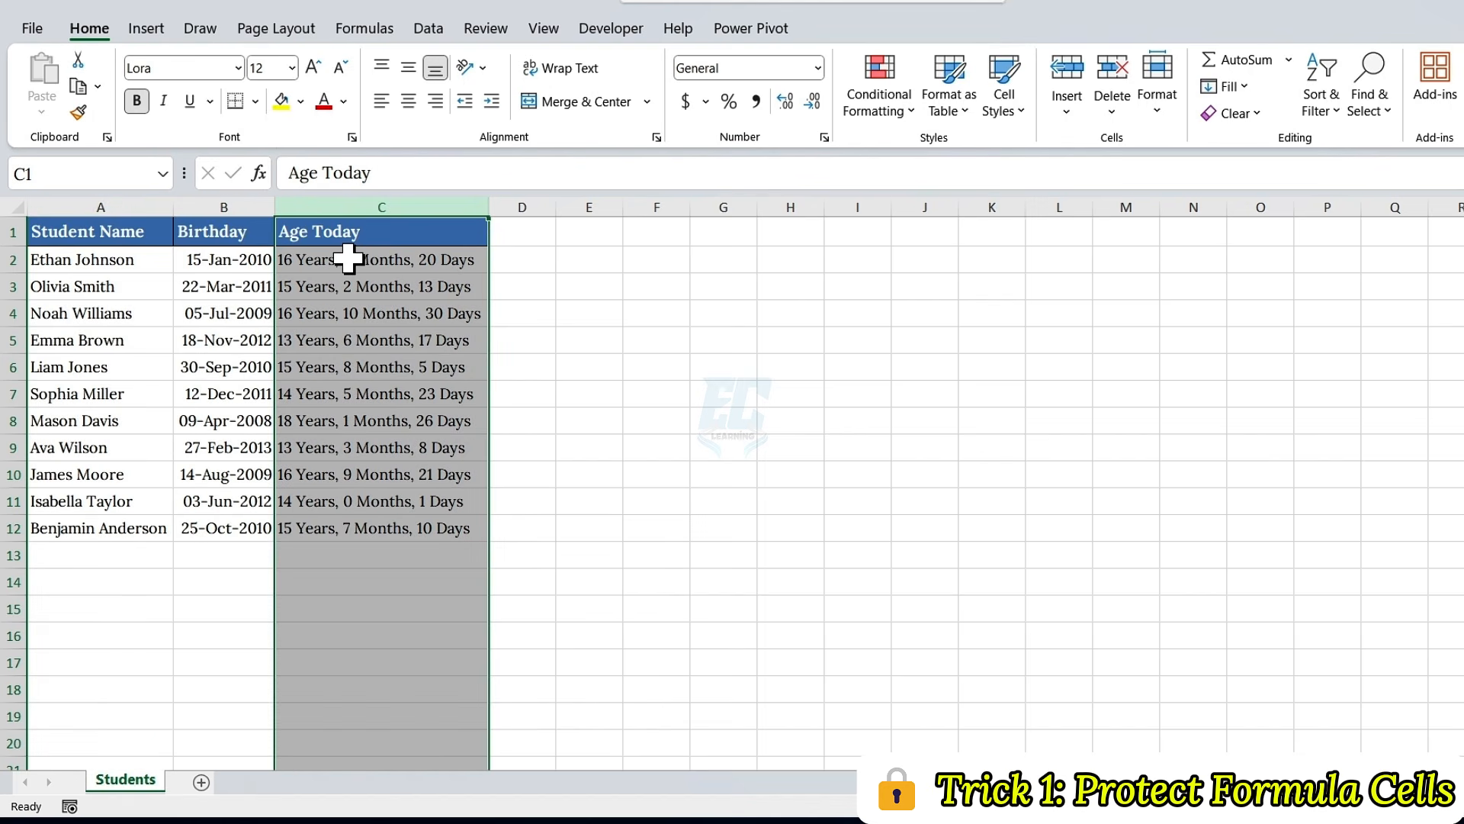
pyautogui.click(477, 39)
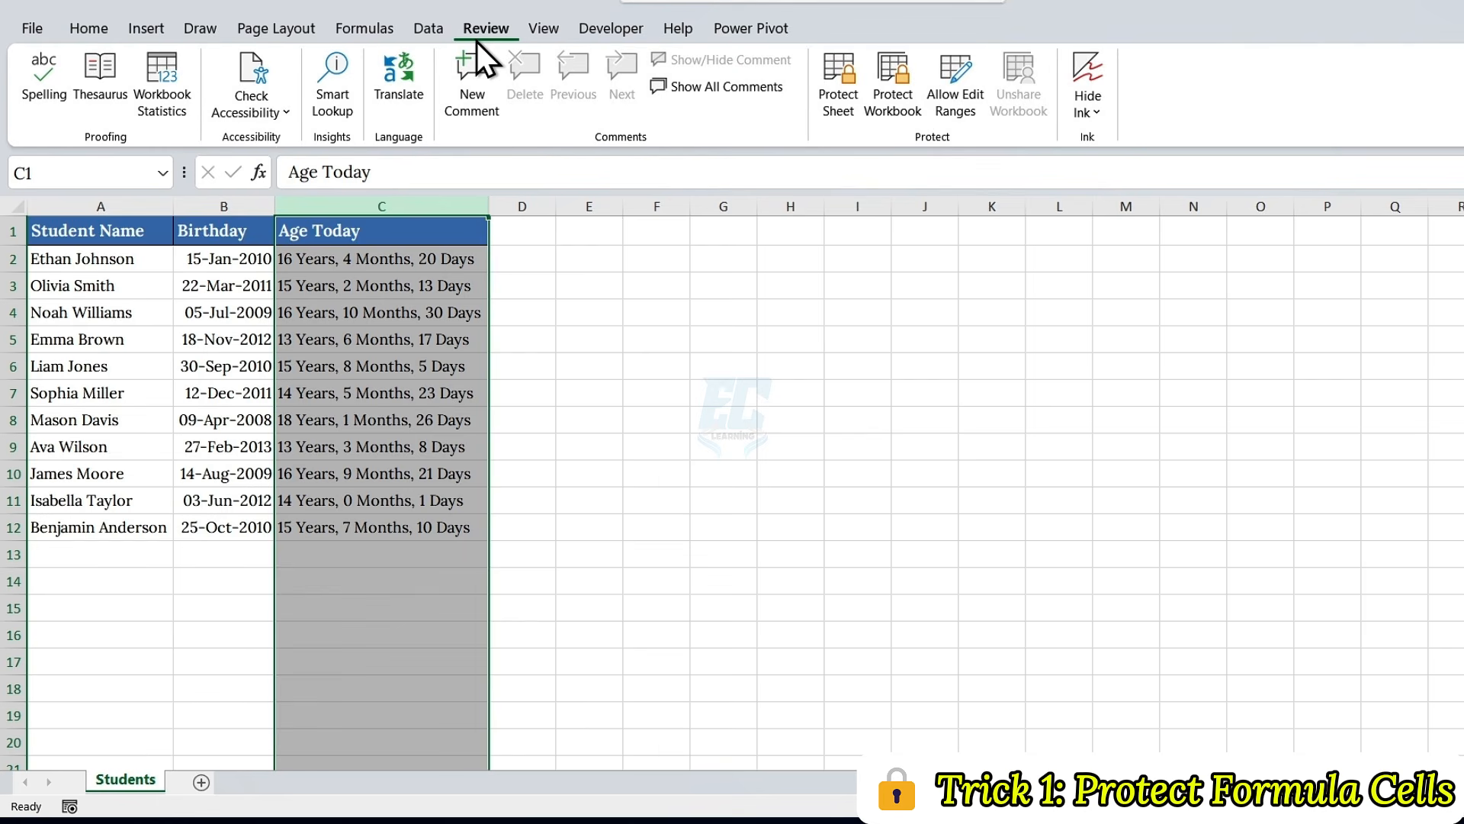
pyautogui.click(839, 93)
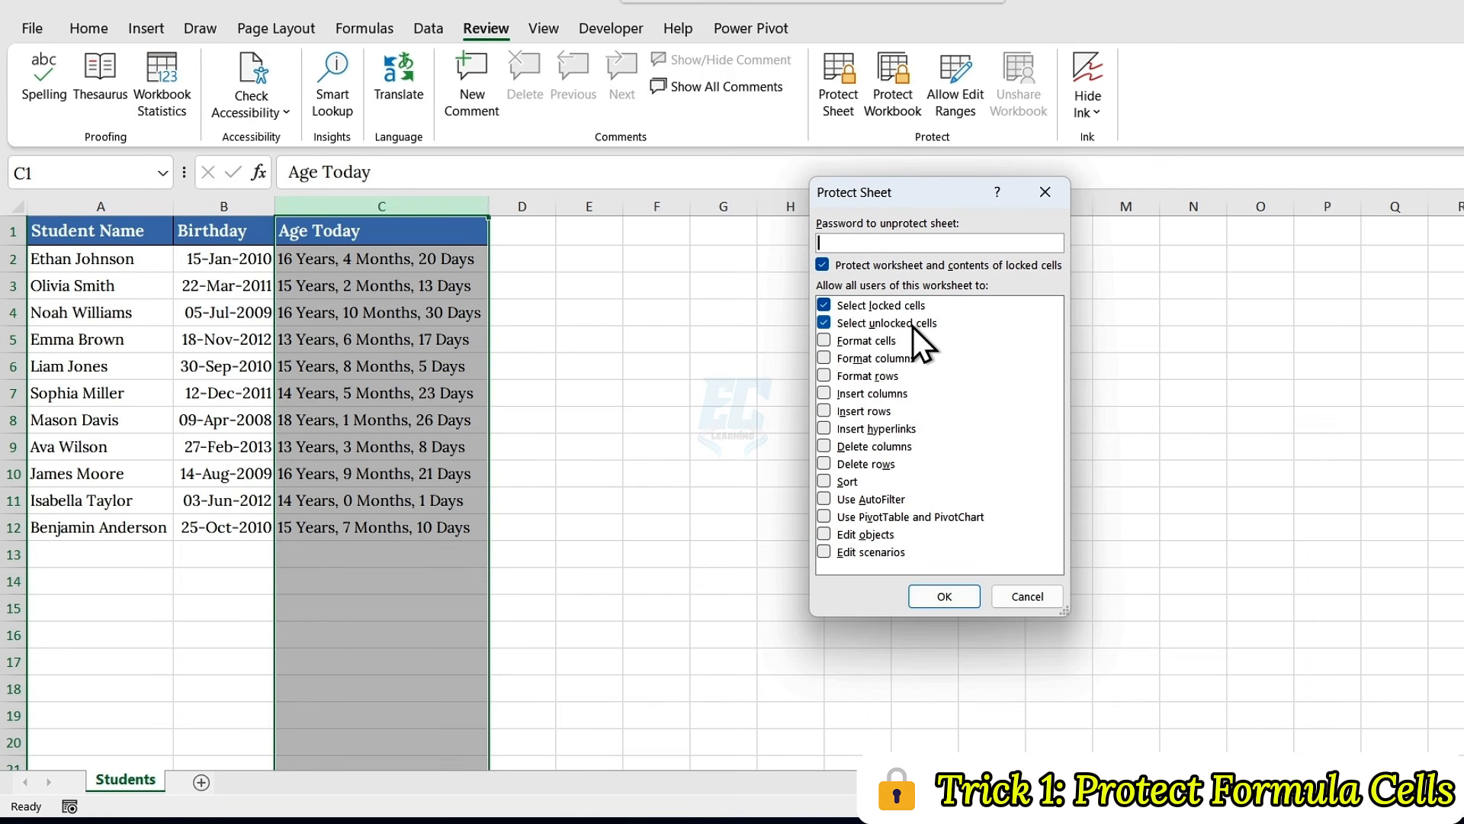
pyautogui.click(826, 482)
pyautogui.click(823, 501)
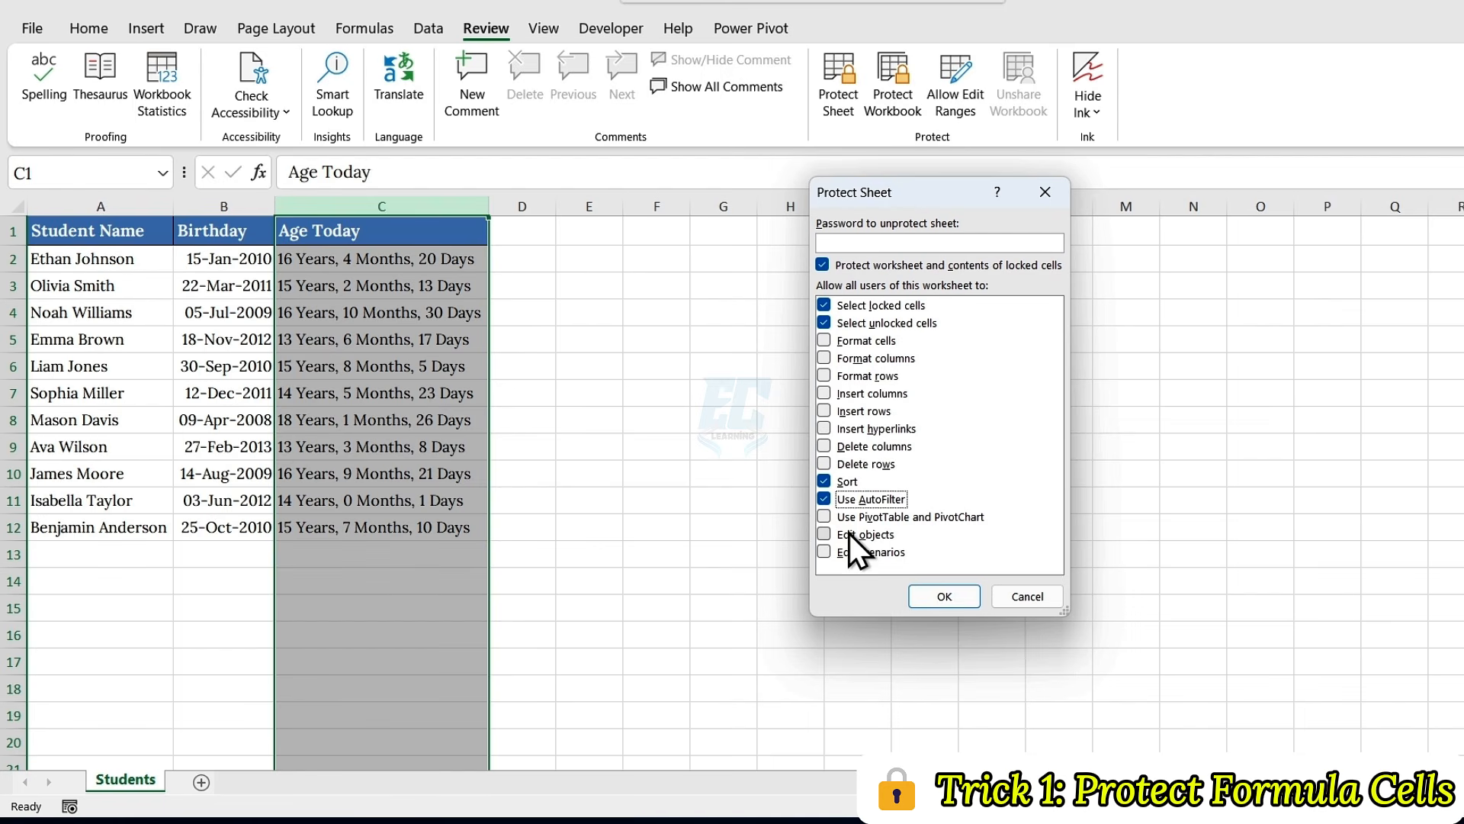
# Step: Enter and confirm the sheet protection password to protect the Students sheet
pyautogui.click(845, 243)
pyautogui.write('1234')
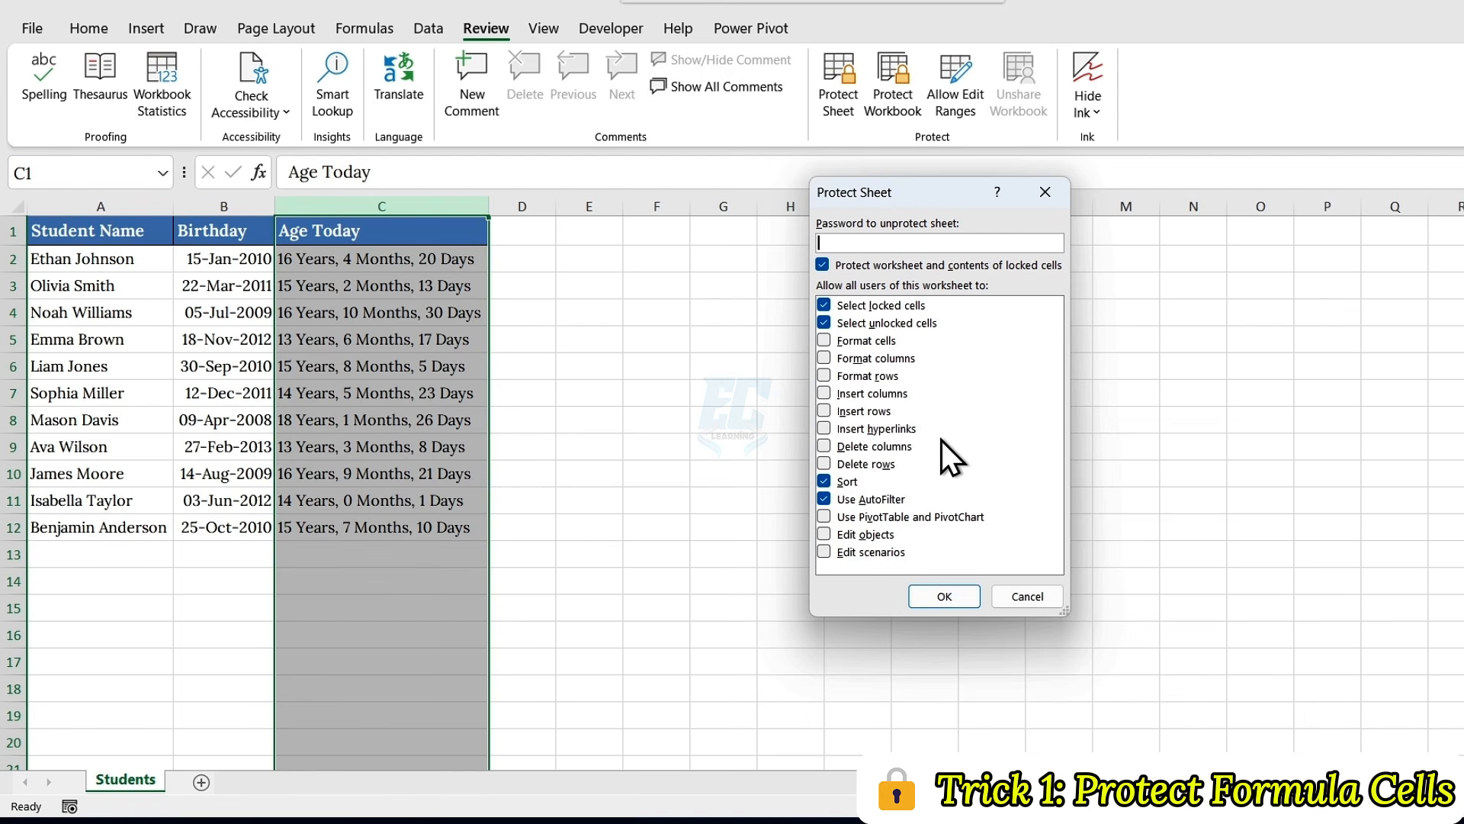
pyautogui.write('56')
pyautogui.click(938, 597)
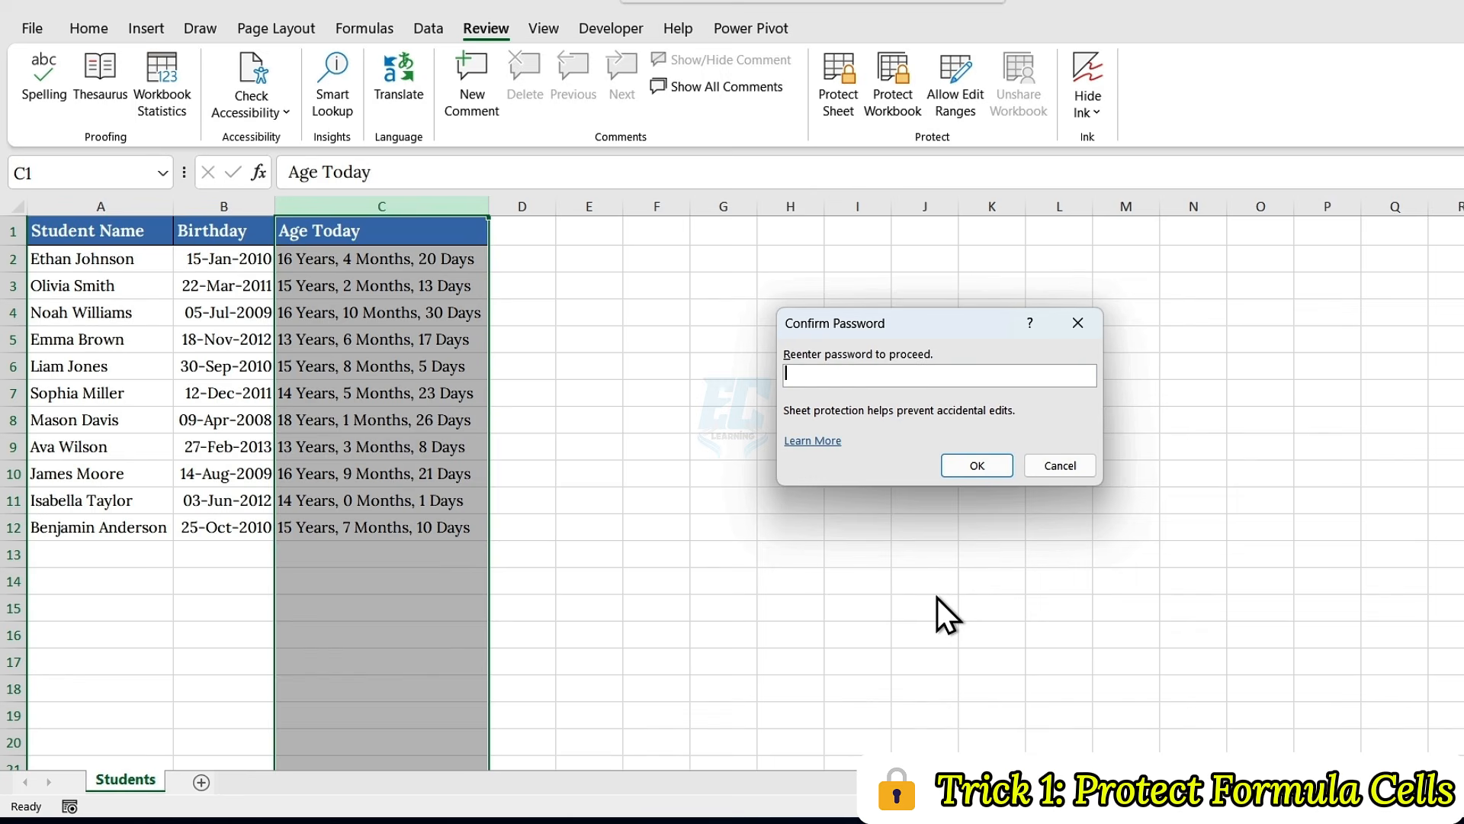
pyautogui.write('123456')
pyautogui.click(973, 467)
# Step: Add a new student in row 13, entering the full name in A13 and the date of birth in B13
pyautogui.click(158, 260)
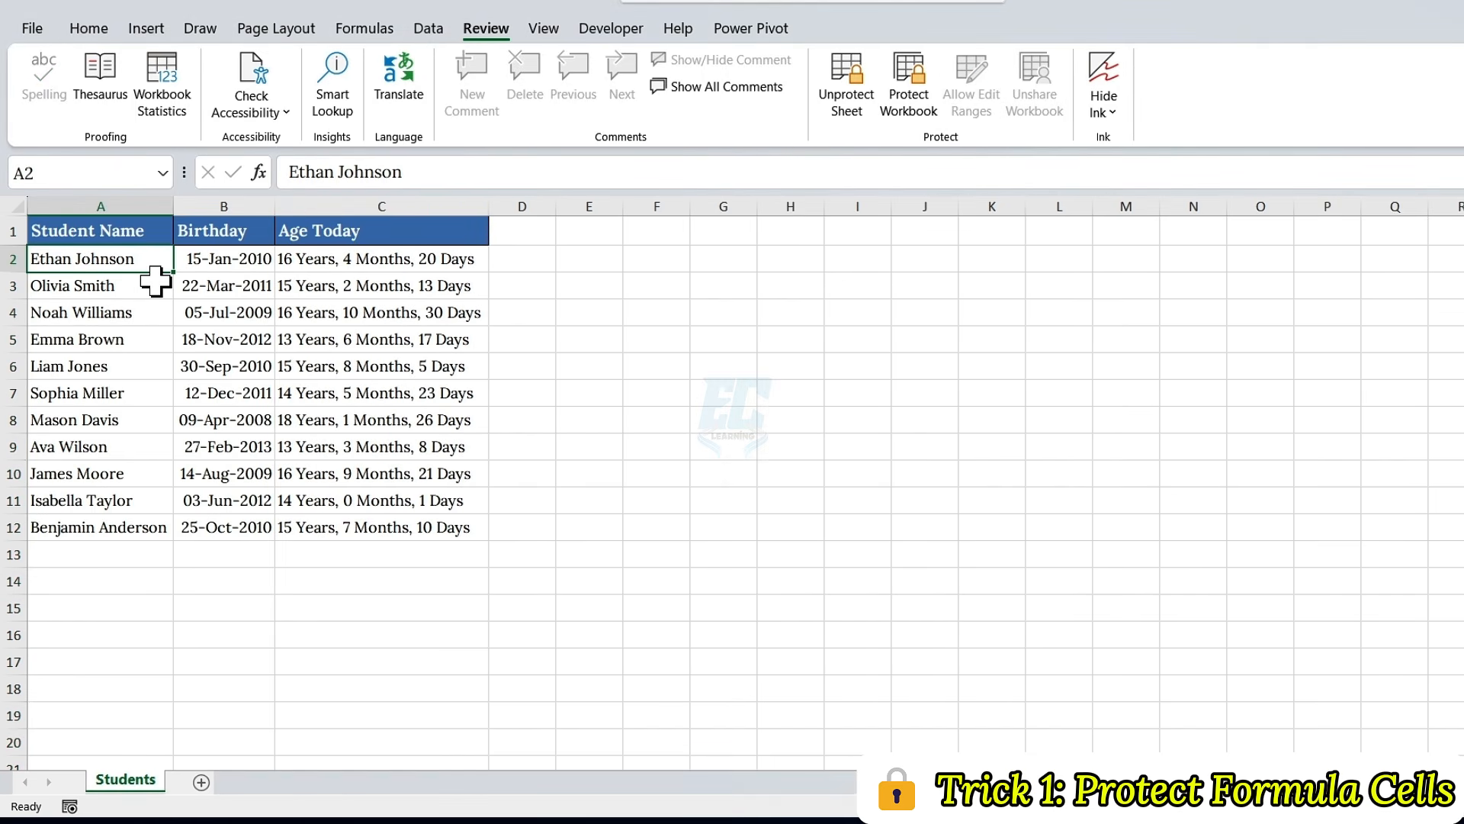
pyautogui.click(126, 554)
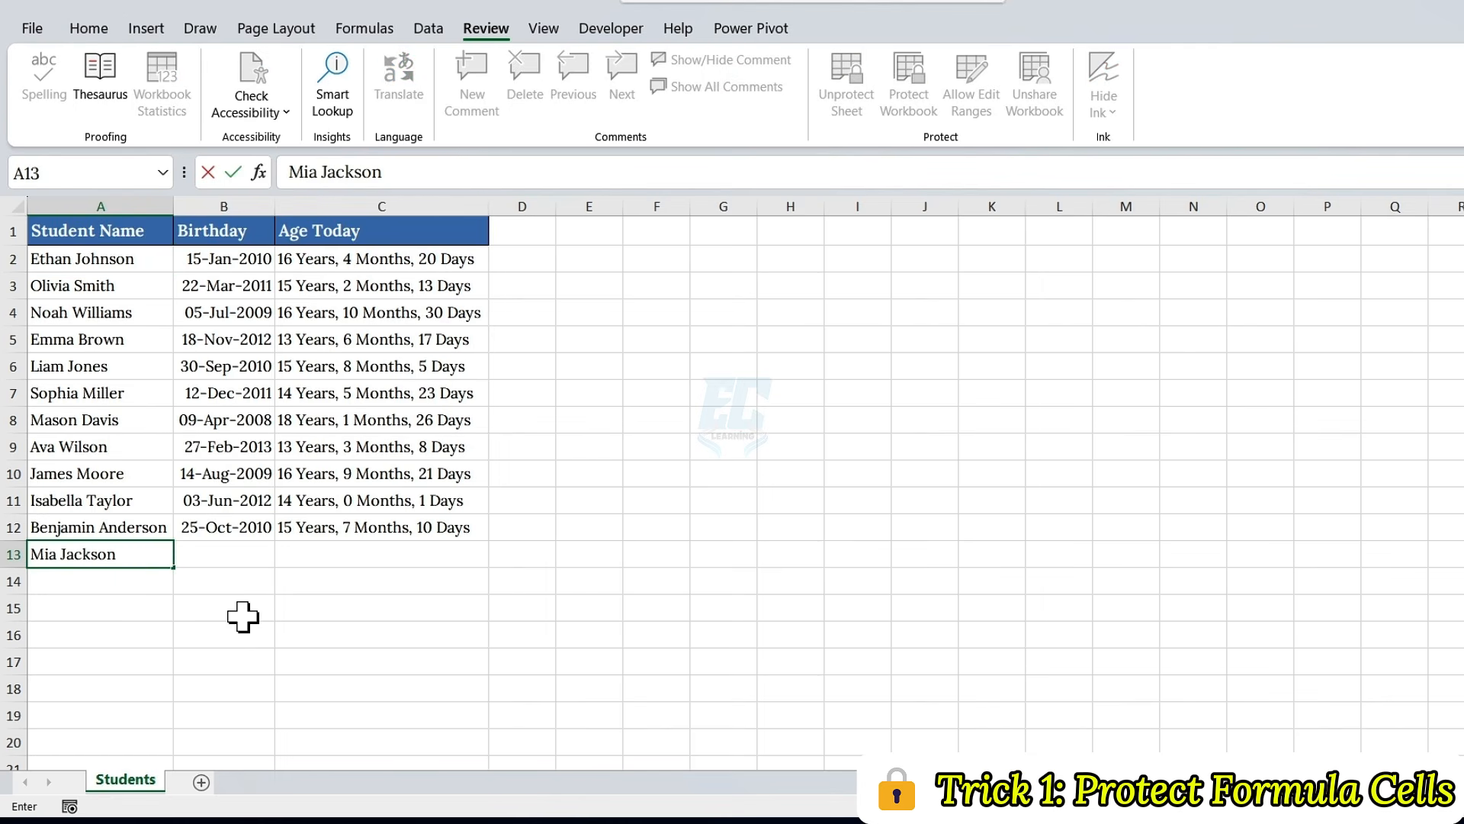
pyautogui.press('Return')
pyautogui.press('Right')
pyautogui.write('18/12/2005')
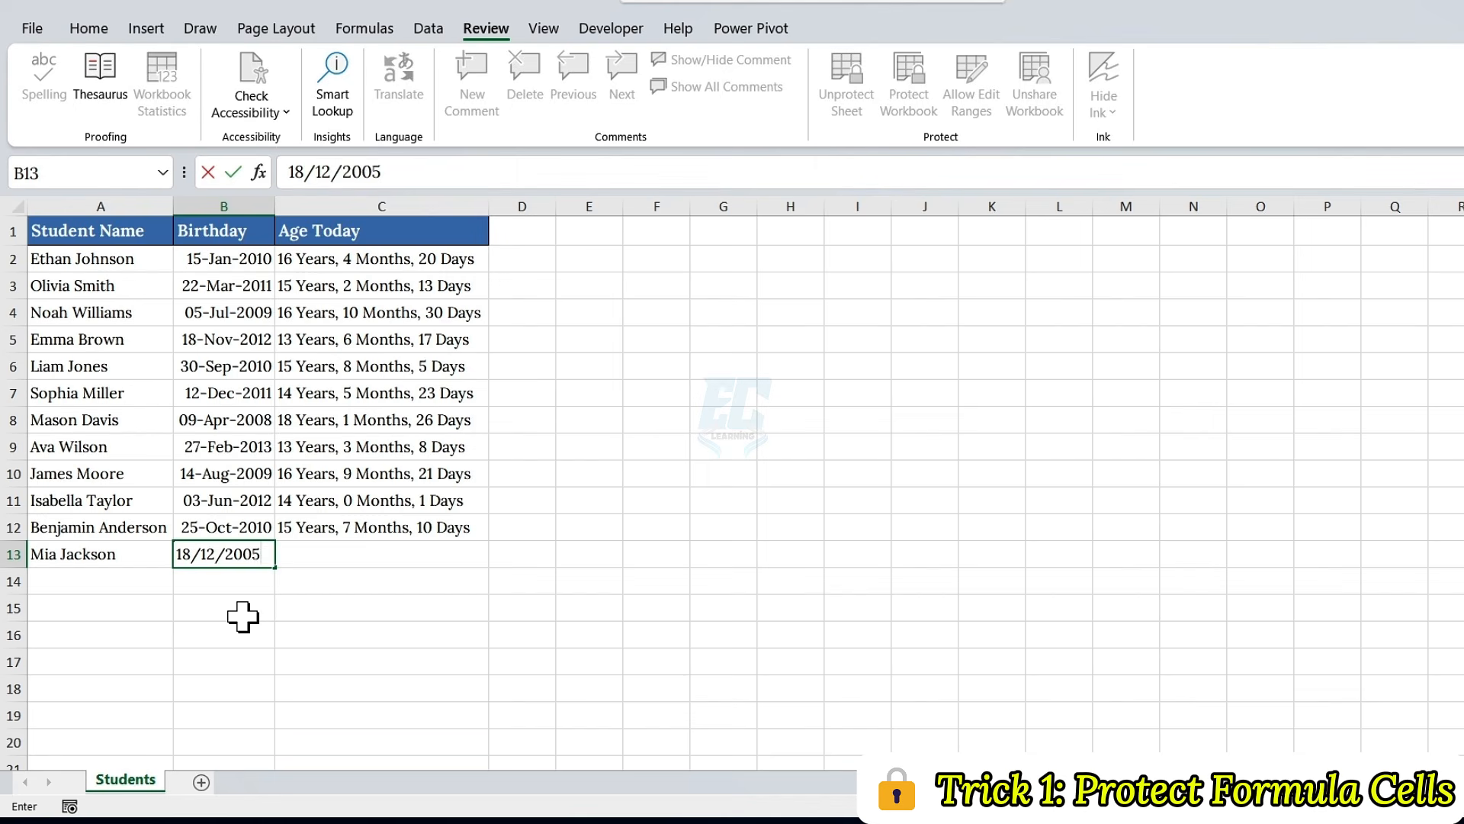
pyautogui.press('Return')
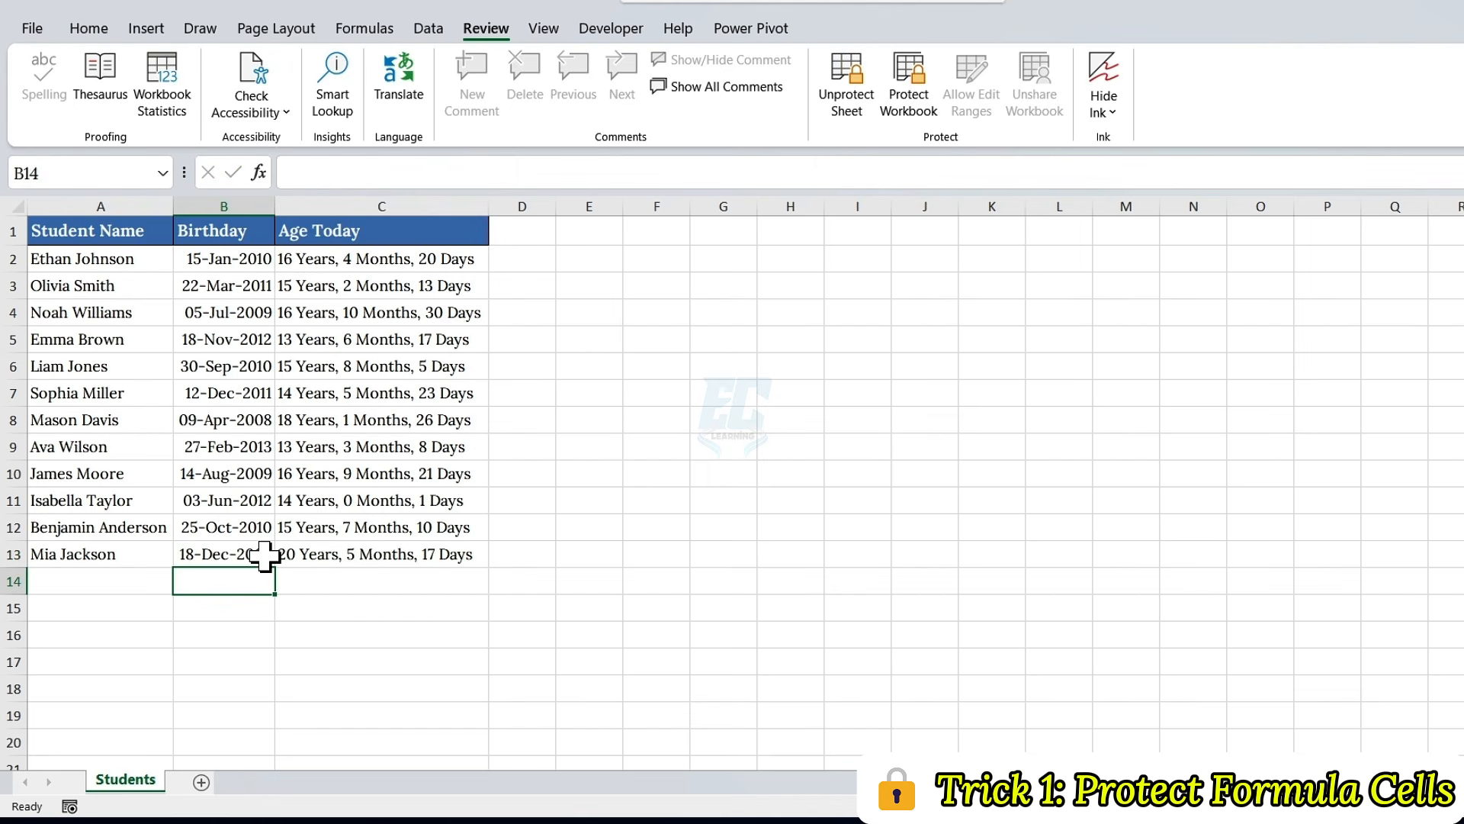
# Step: Try to edit the protected age formula in C13
pyautogui.press('Up')
pyautogui.doubleClick(416, 555)
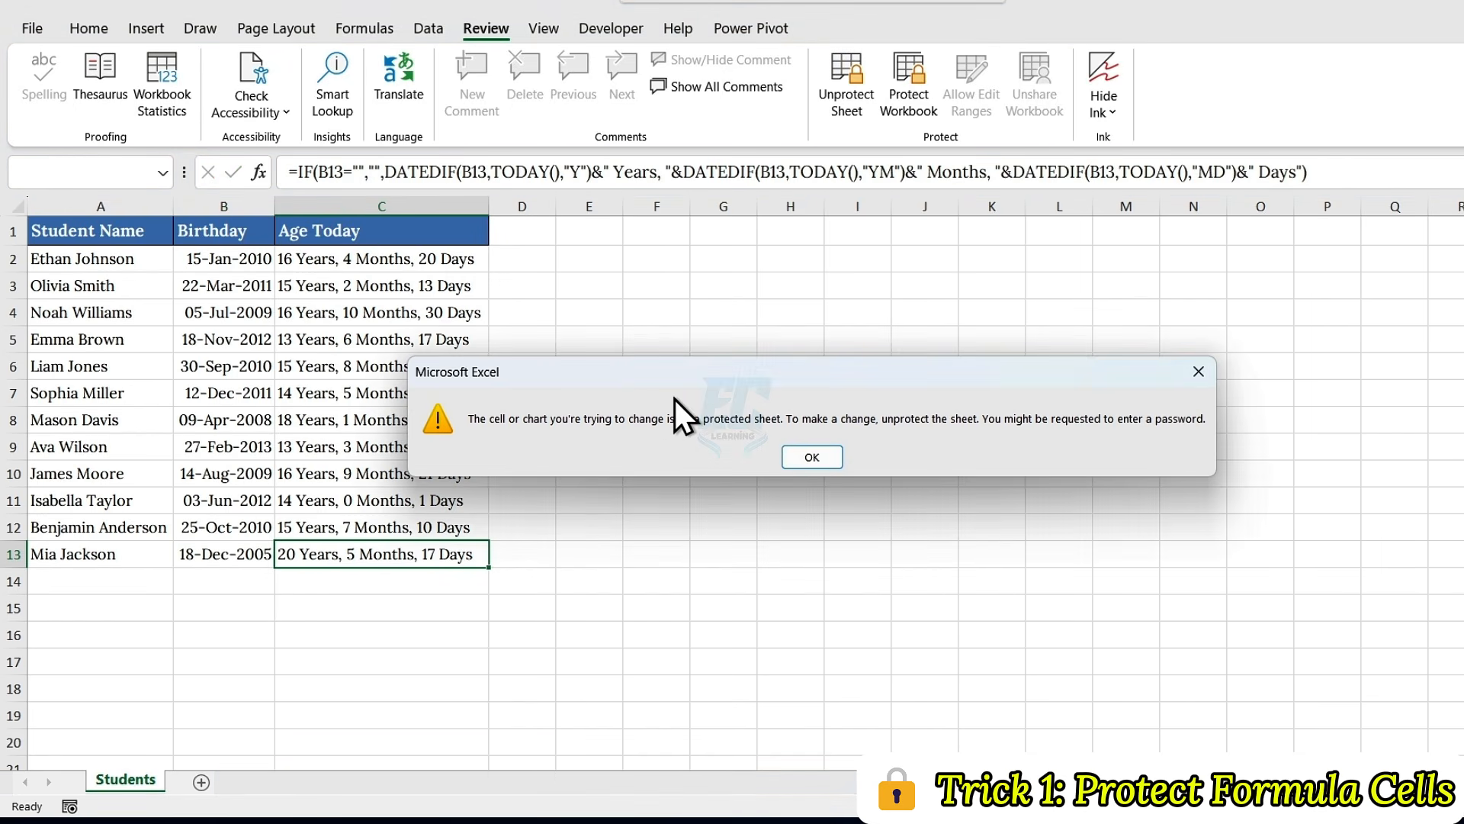
pyautogui.click(811, 457)
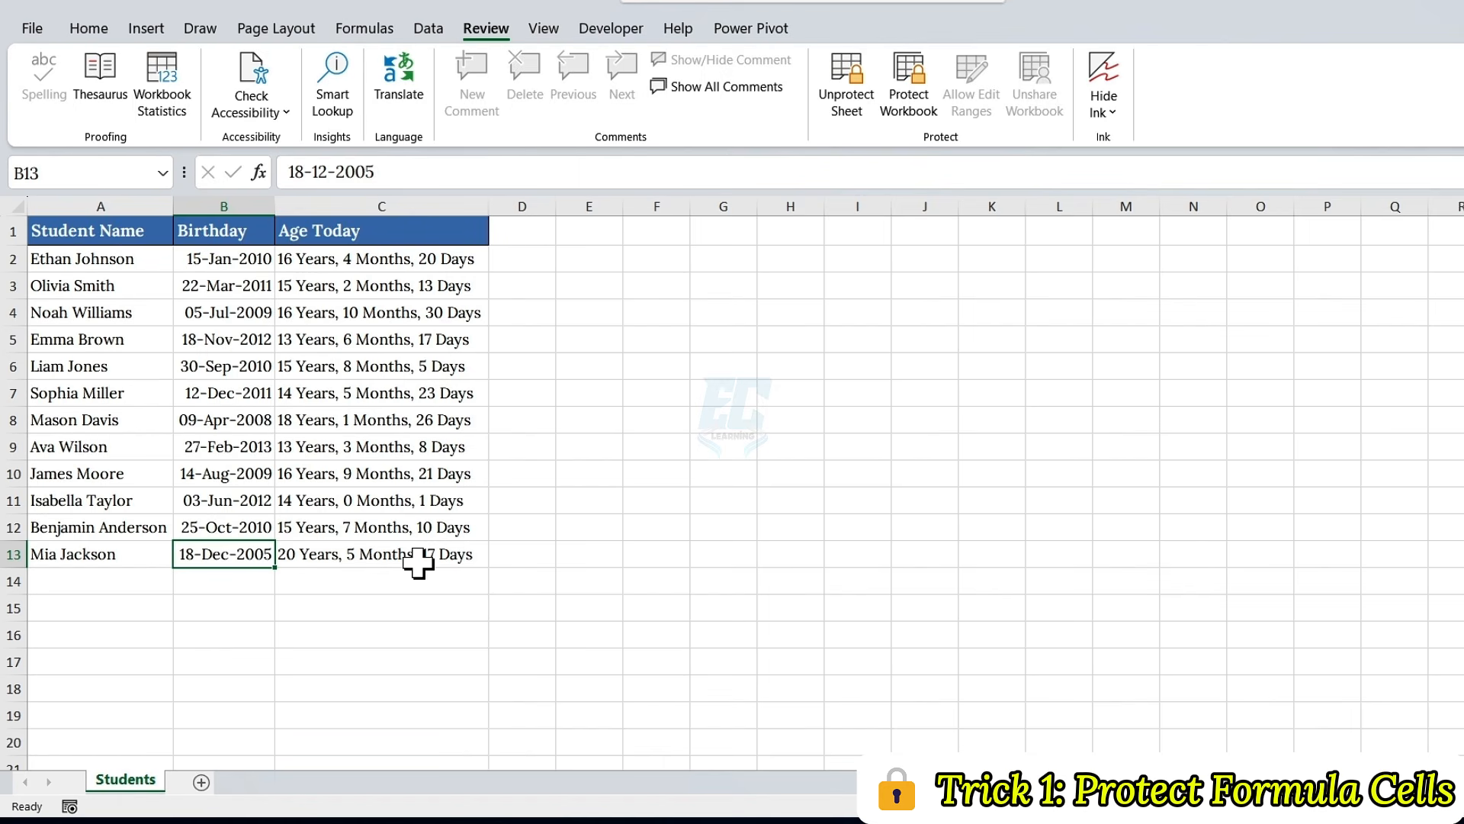
# Step: Unprotect the Students sheet by entering the sheet protection password
pyautogui.click(848, 86)
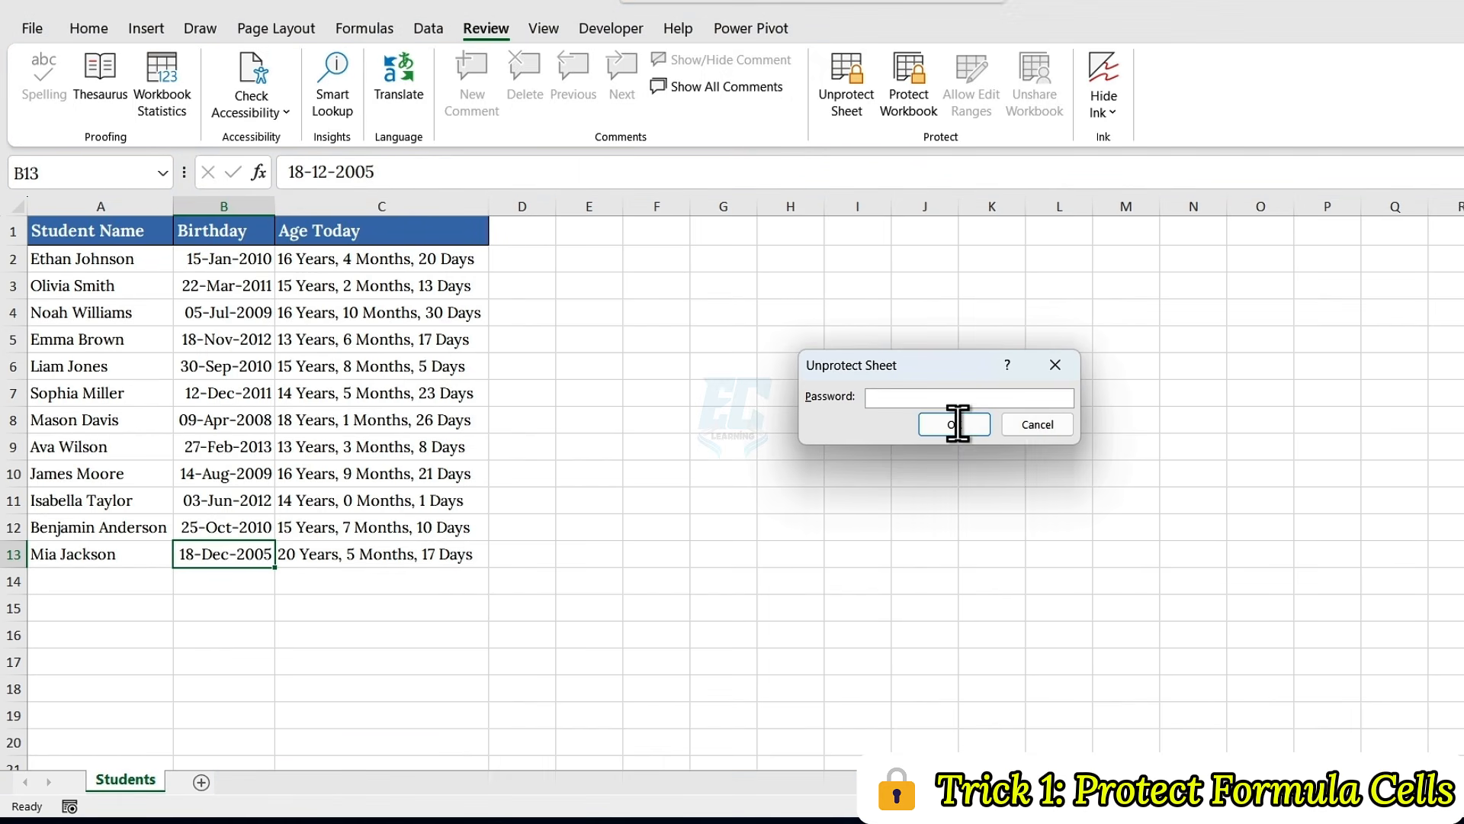
pyautogui.write('123456')
pyautogui.click(988, 427)
# Step: Protect the sheet again without a password, disallowing the selection of locked cells
pyautogui.click(836, 95)
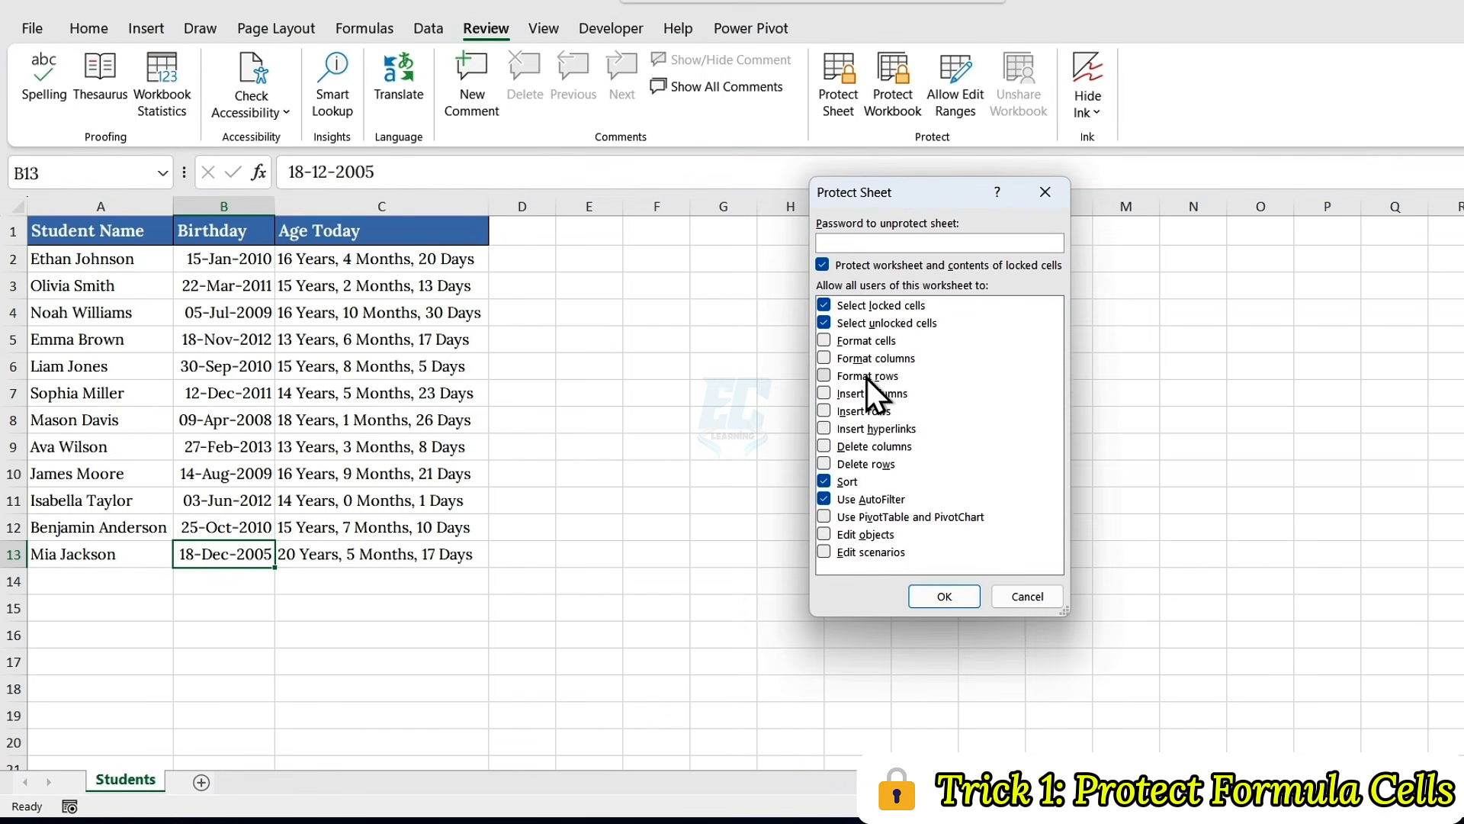
pyautogui.click(825, 306)
pyautogui.click(930, 595)
# Step: Step through the selectable cells starting from A2 to check whether the Age Today column can be reached
pyautogui.click(138, 266)
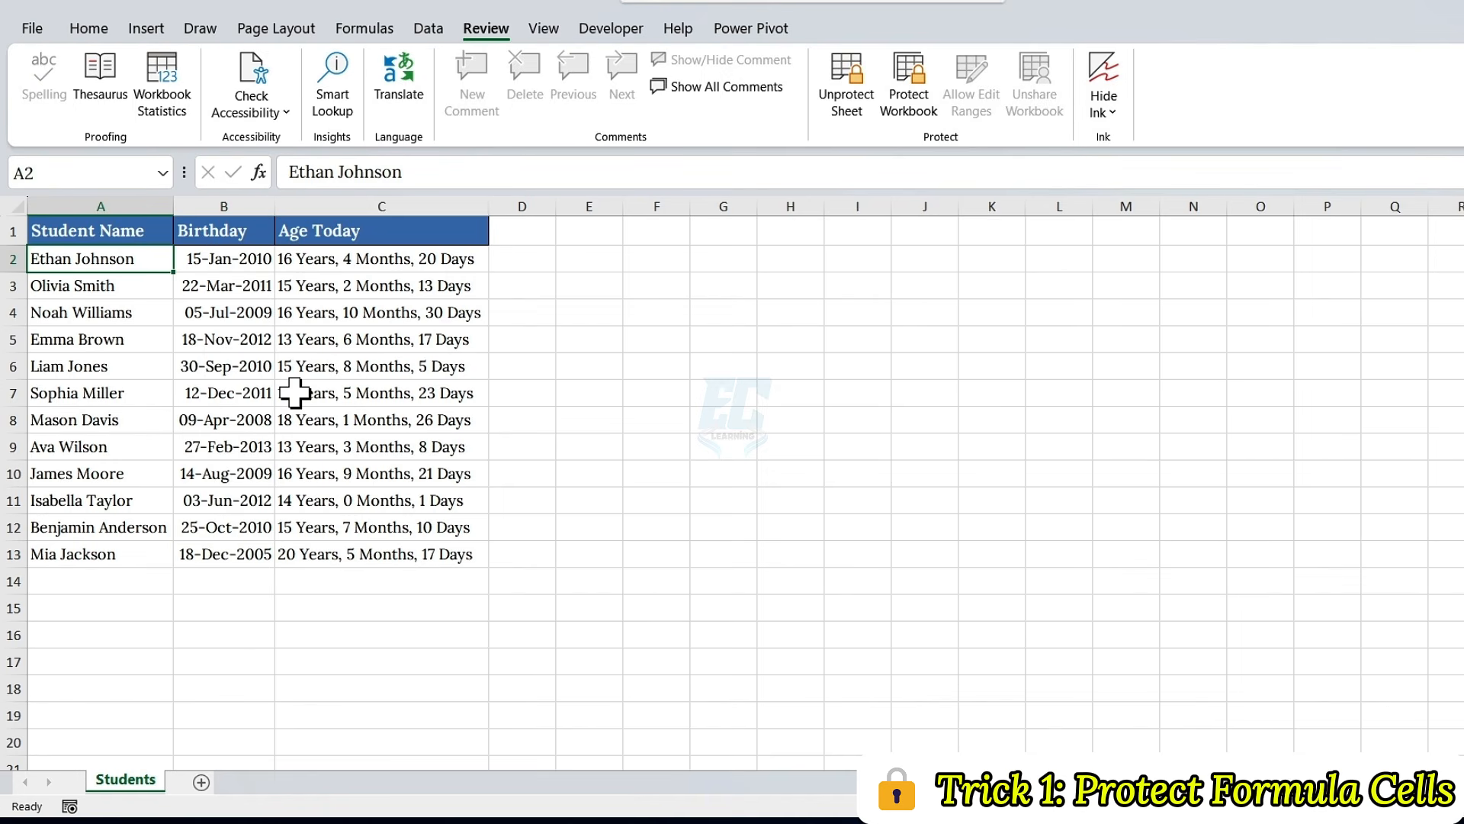
pyautogui.press('Tab')
pyautogui.press('Tab')
pyautogui.press('Tab')
pyautogui.press('Tab')
pyautogui.press('Tab')
pyautogui.press('Tab')
pyautogui.press('Tab')
pyautogui.press('Tab')
pyautogui.press('Tab')
pyautogui.press('Tab')
pyautogui.press('Tab')
pyautogui.press('Tab')
pyautogui.press('Tab')
pyautogui.press('Tab')
pyautogui.press('Tab')
pyautogui.press('Tab')
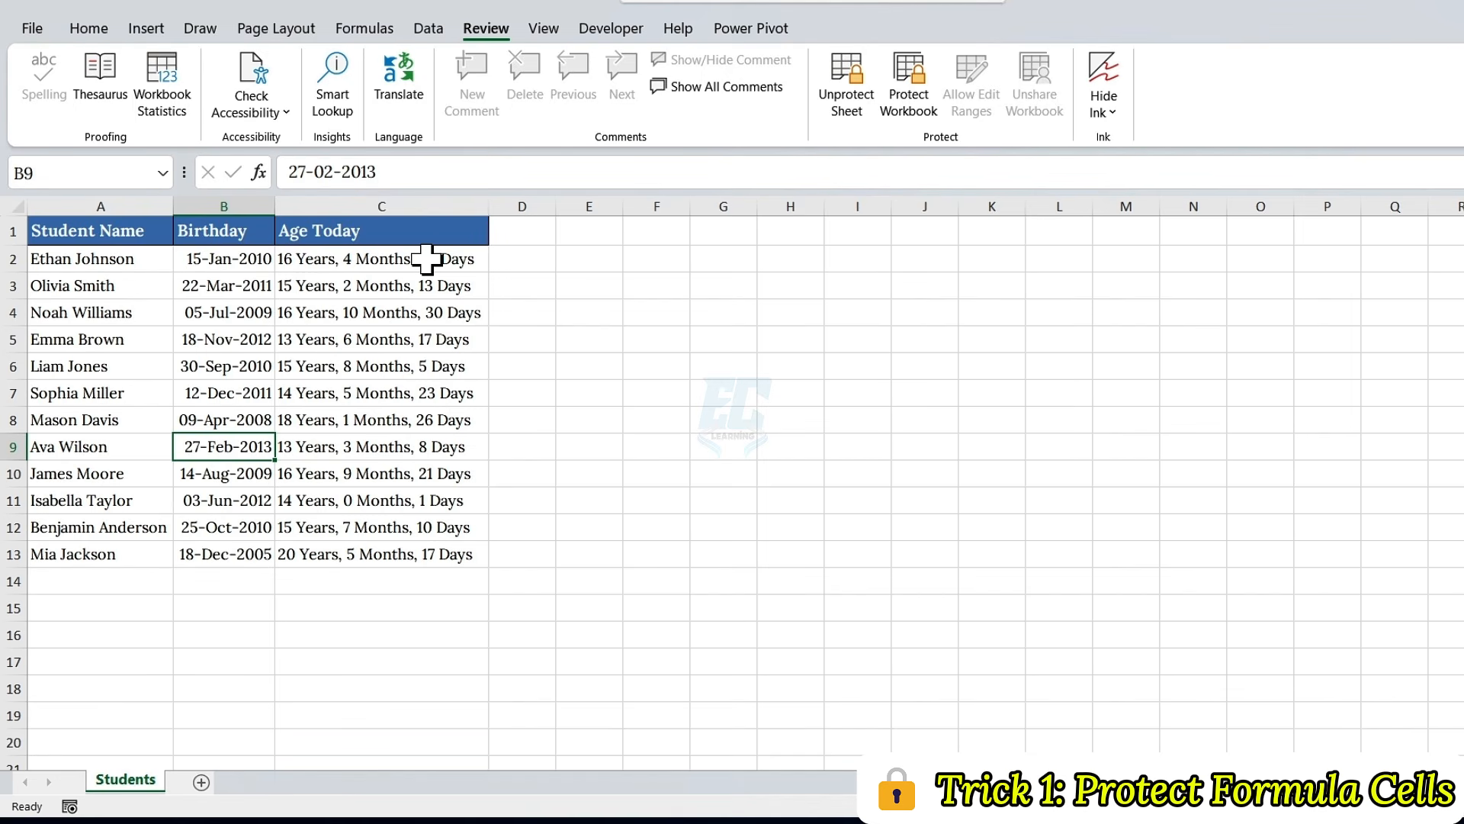
# Step: Display the formulas in the sheet to inspect the Age Today column, and switch back to showing values
pyautogui.click(369, 30)
pyautogui.click(1041, 57)
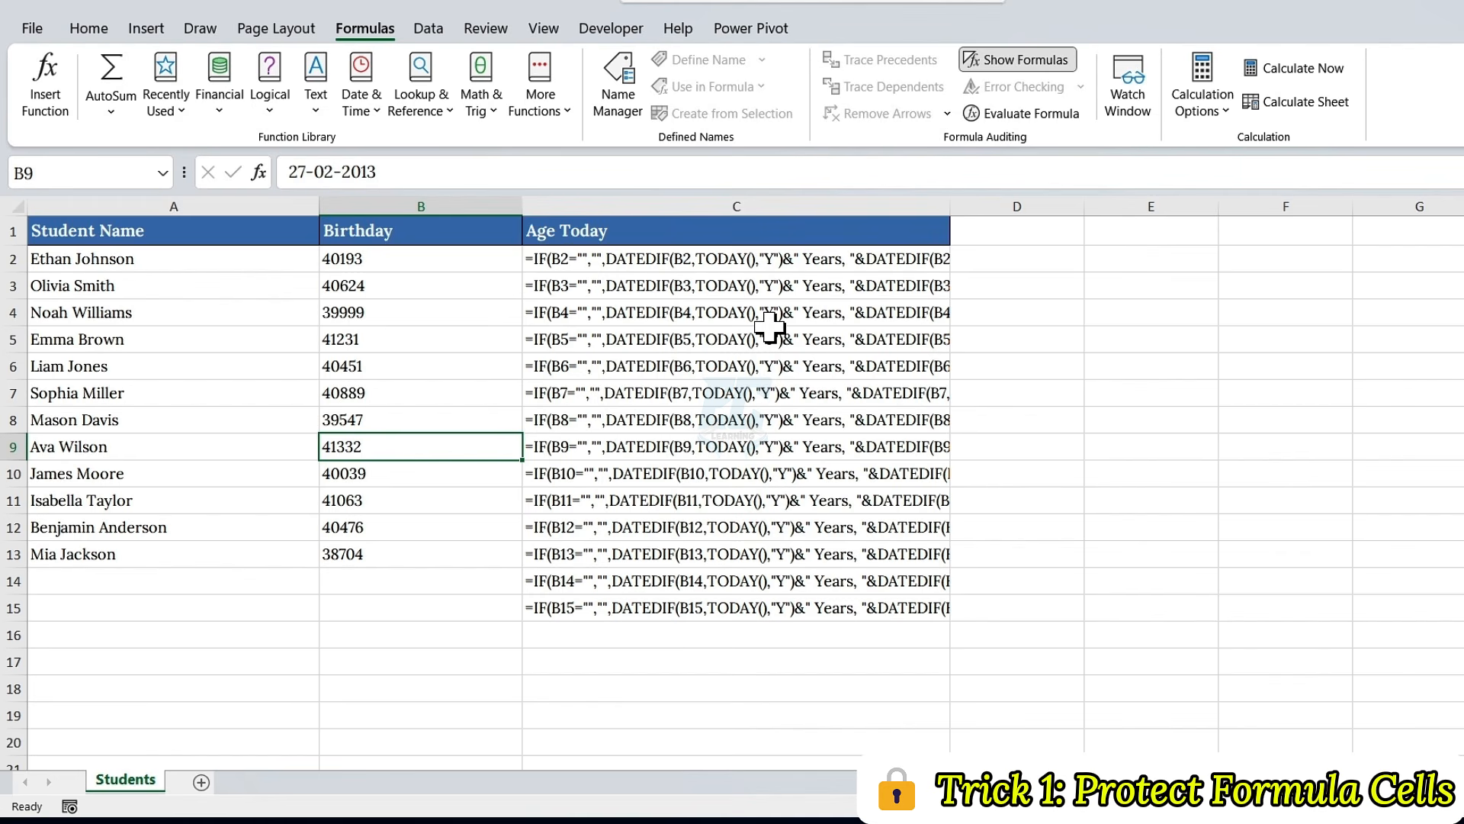
pyautogui.click(993, 65)
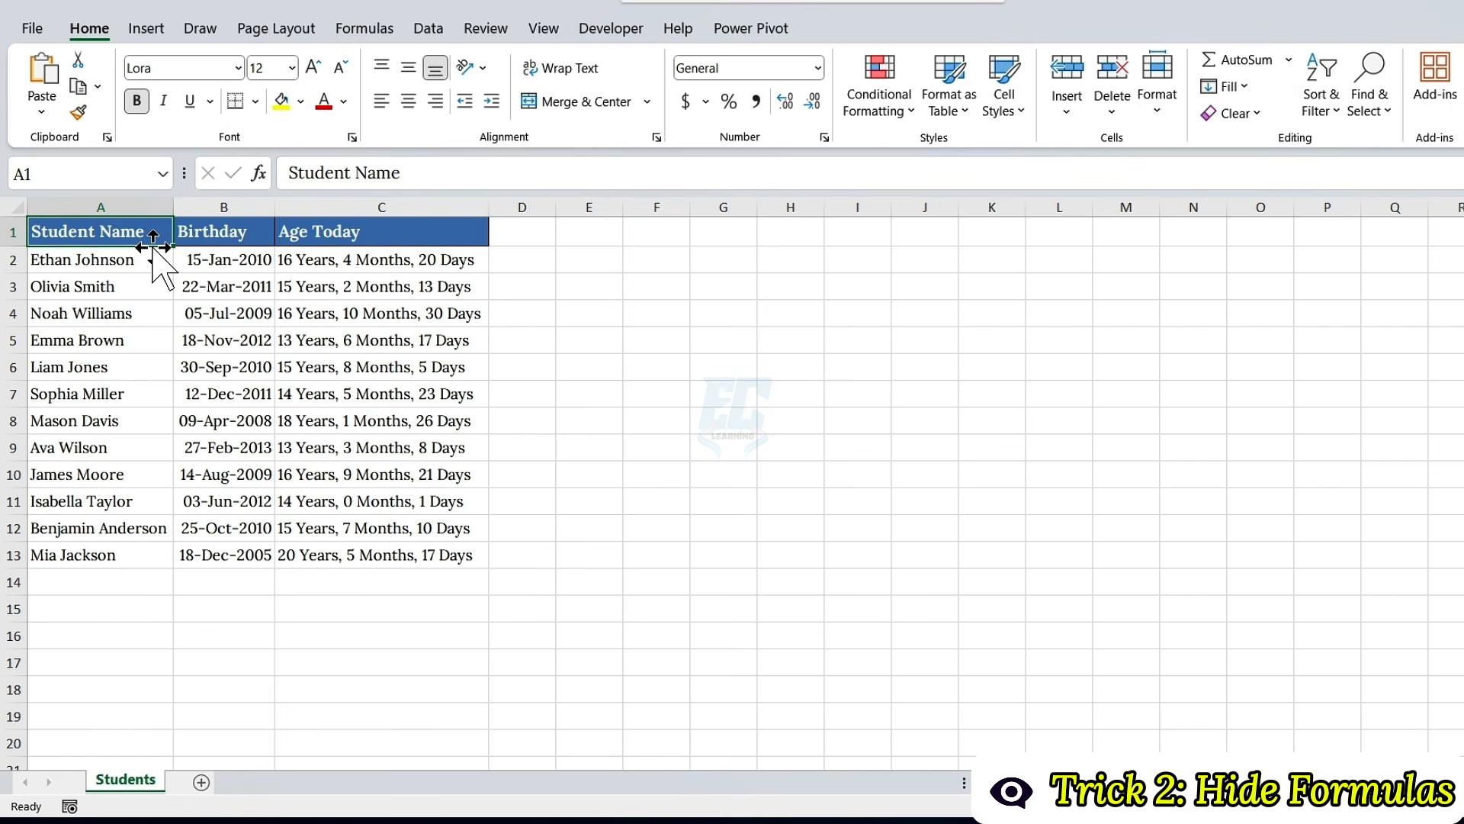
# Step: Set the cell protection of the entire Age Today column to Hidden while keeping it Locked
pyautogui.click(345, 206)
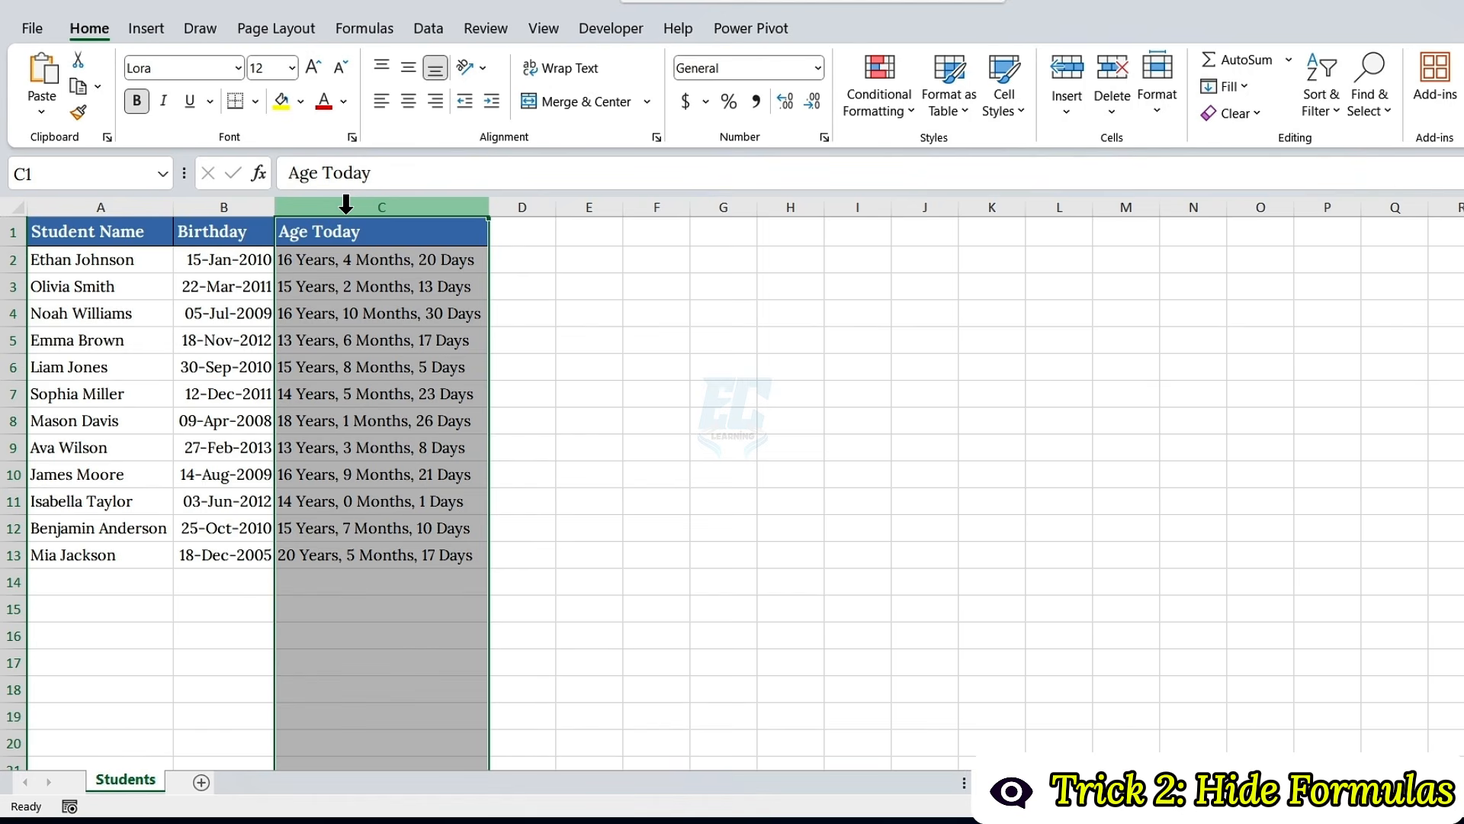
pyautogui.hotkey('ctrl', '1')
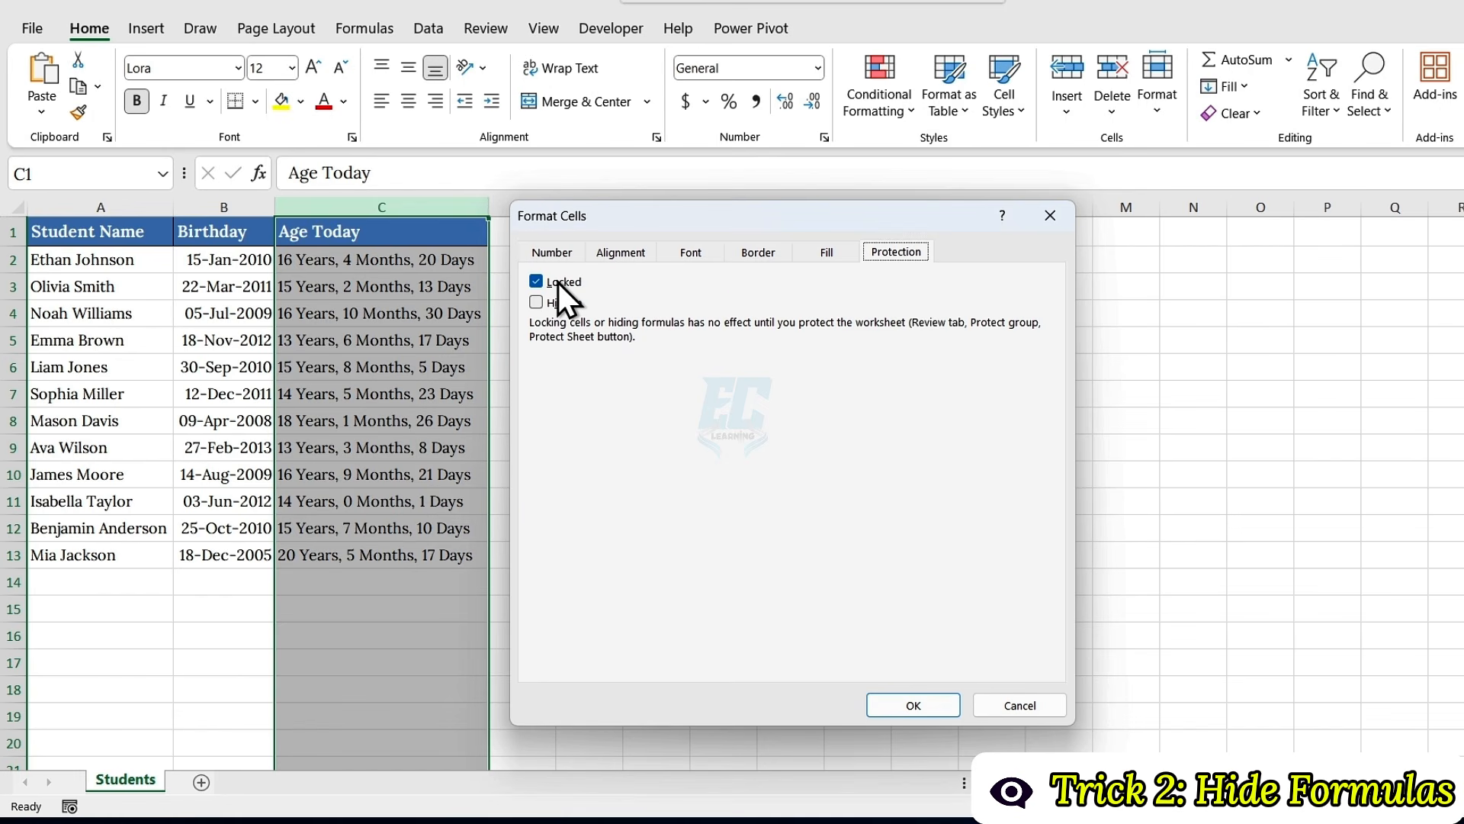
pyautogui.click(535, 302)
pyautogui.click(903, 706)
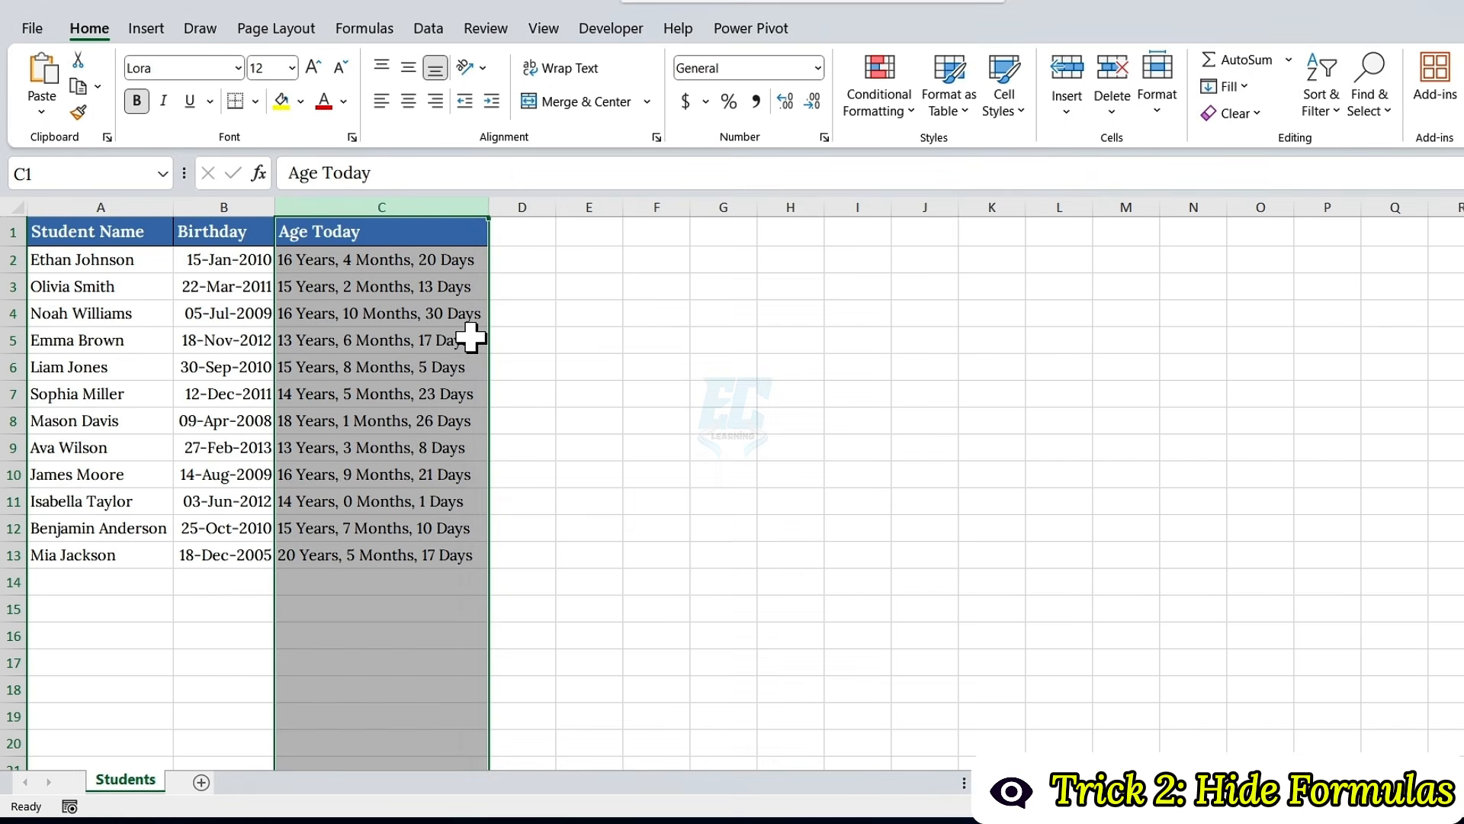
# Step: Protect the Students sheet without a password, allowing the selection of locked cells
pyautogui.click(487, 28)
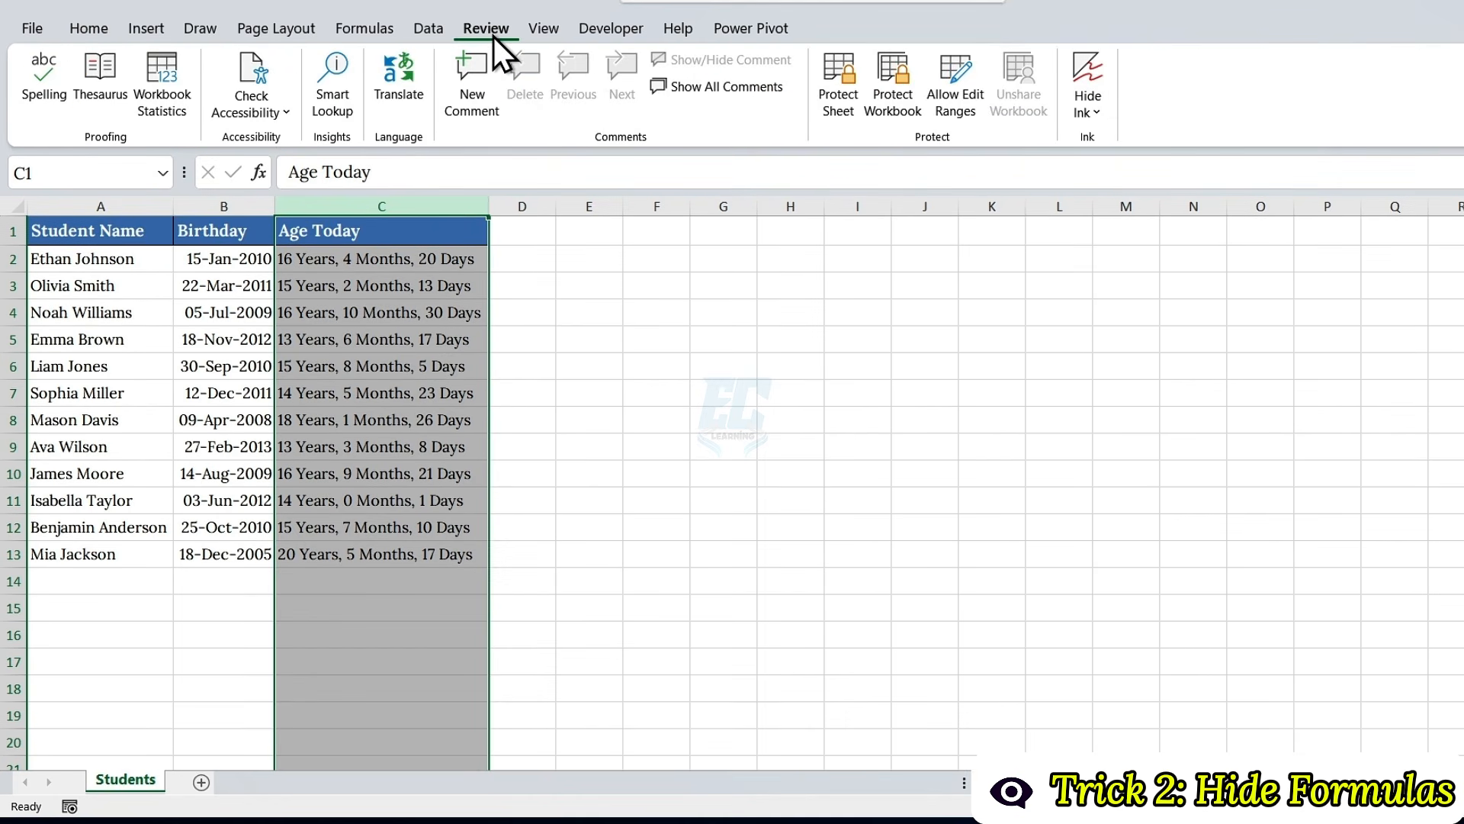
pyautogui.click(847, 77)
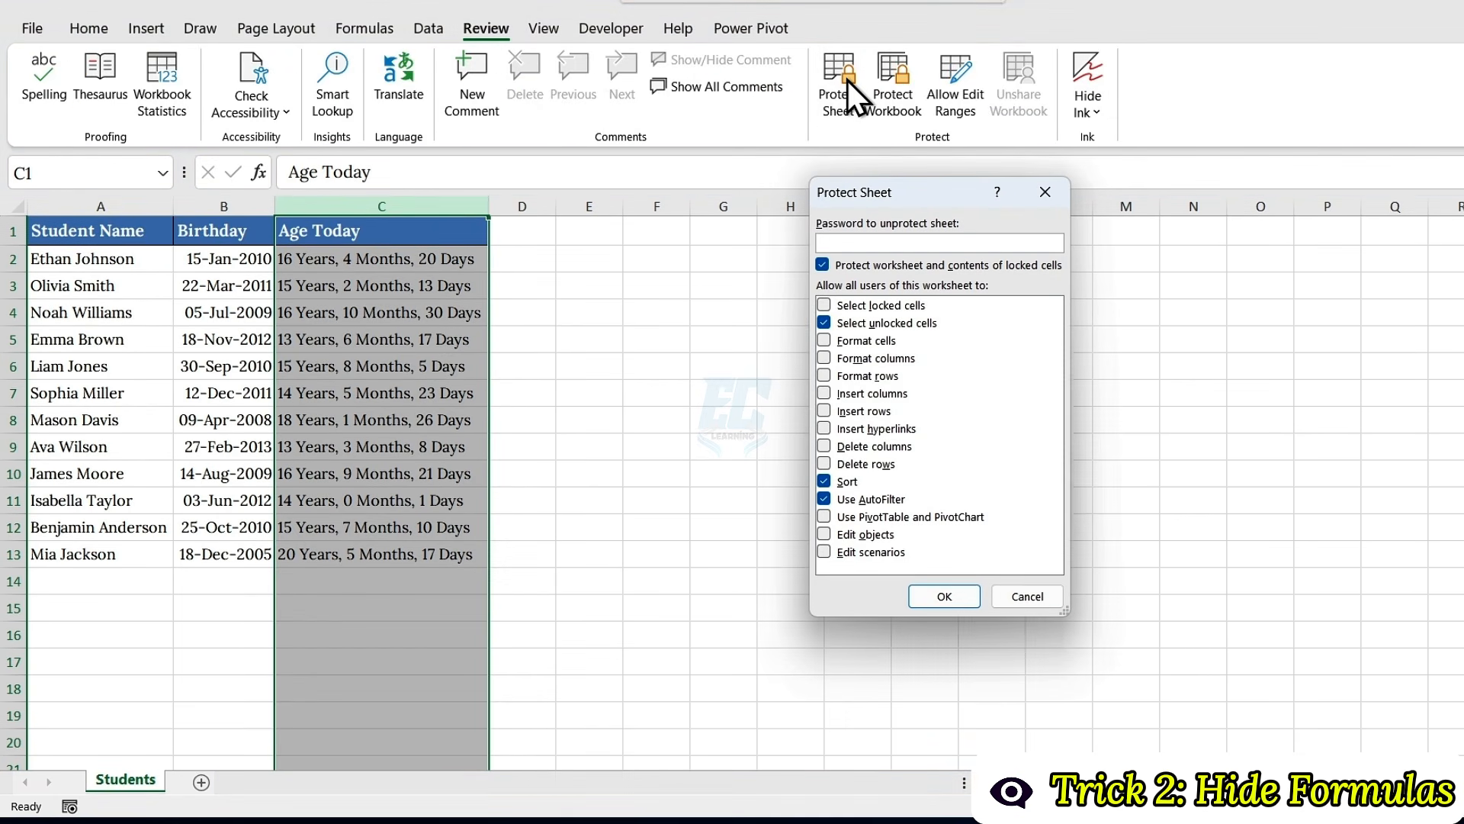
pyautogui.click(829, 305)
pyautogui.click(943, 597)
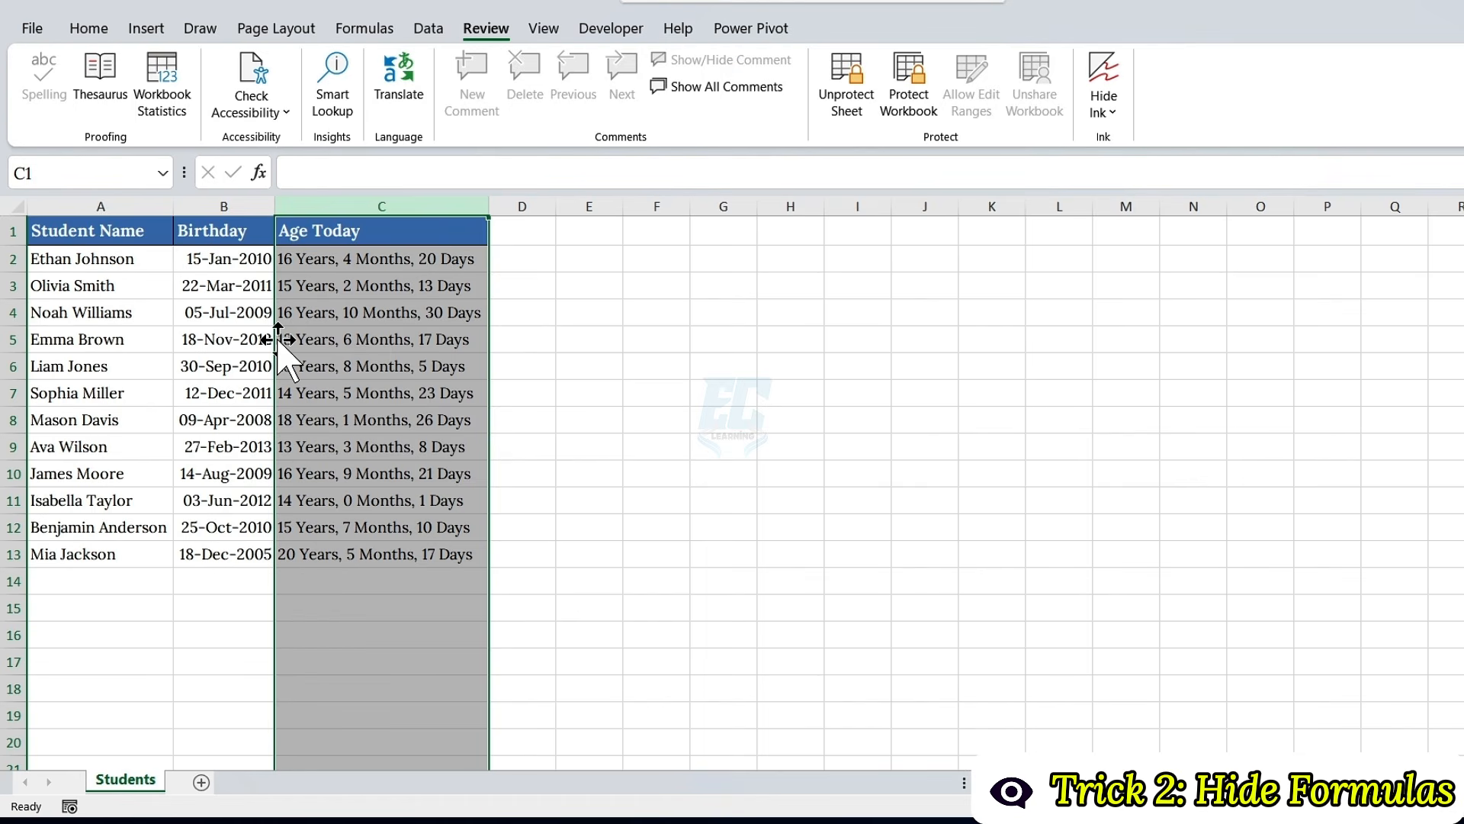
# Step: Check whether the formula in C4 can be viewed or edited, and switch the sheet's formula display on and off
pyautogui.click(344, 305)
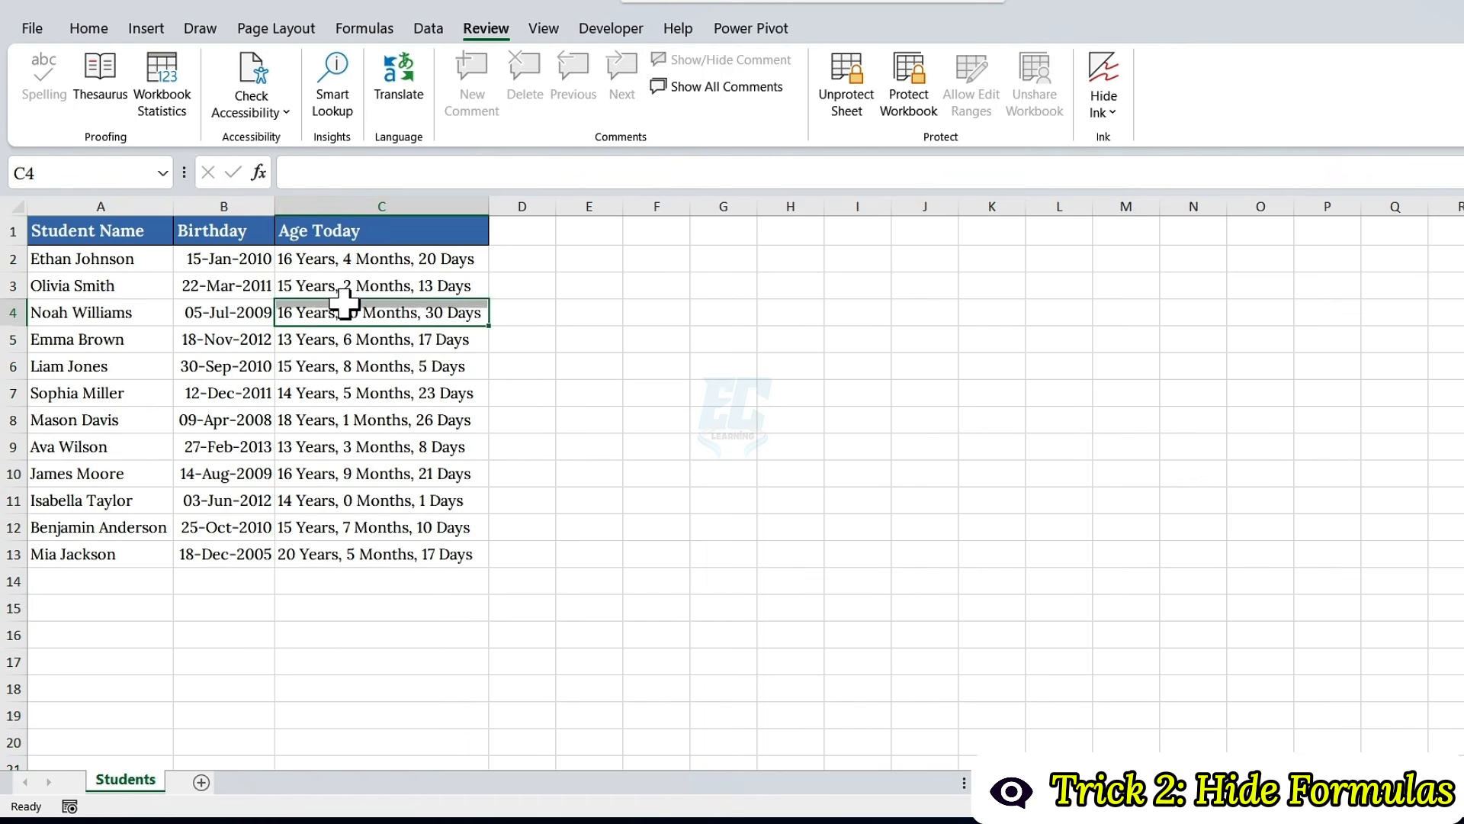
pyautogui.doubleClick(420, 311)
pyautogui.click(811, 457)
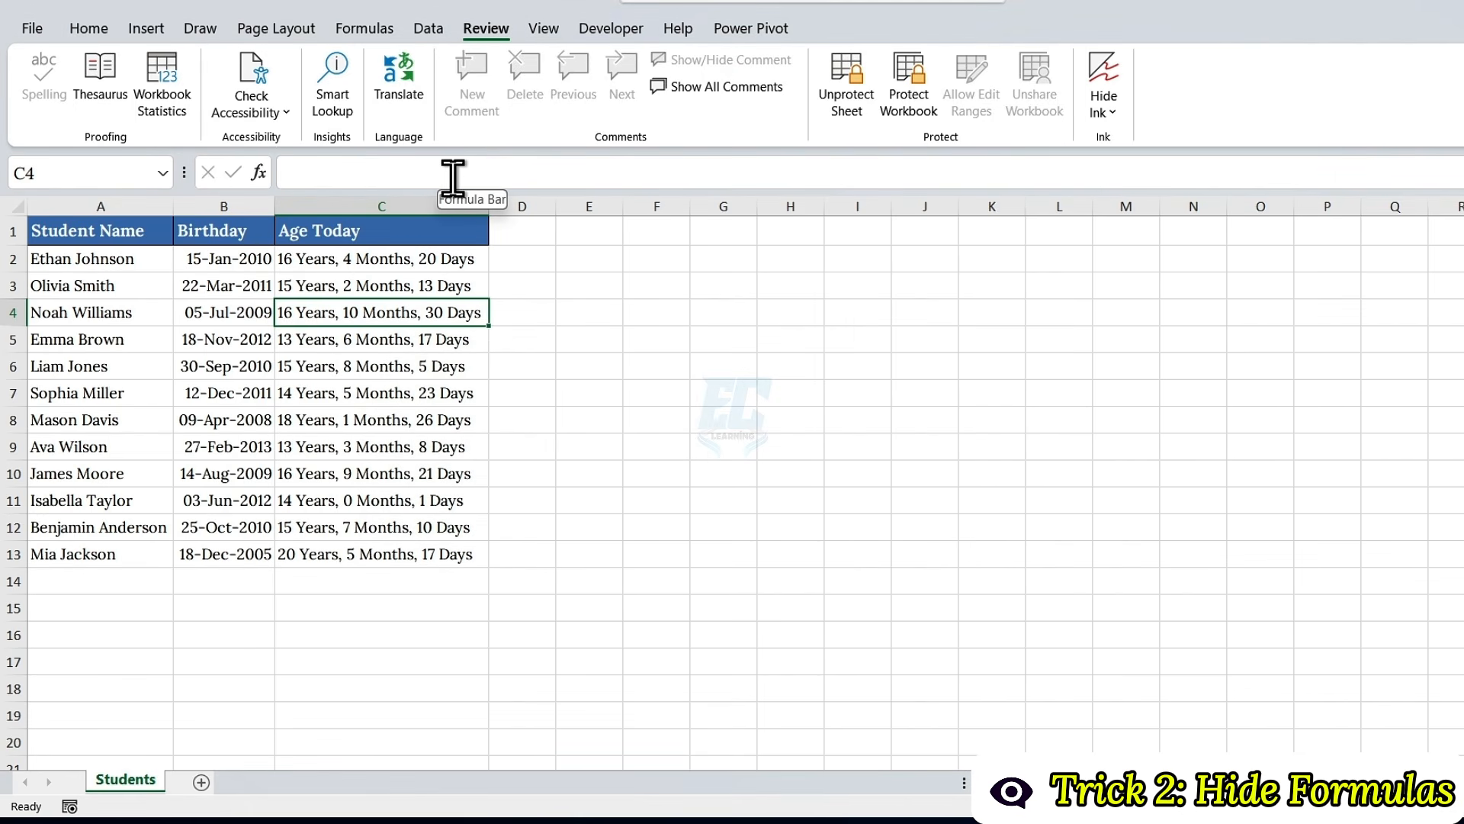
pyautogui.click(372, 26)
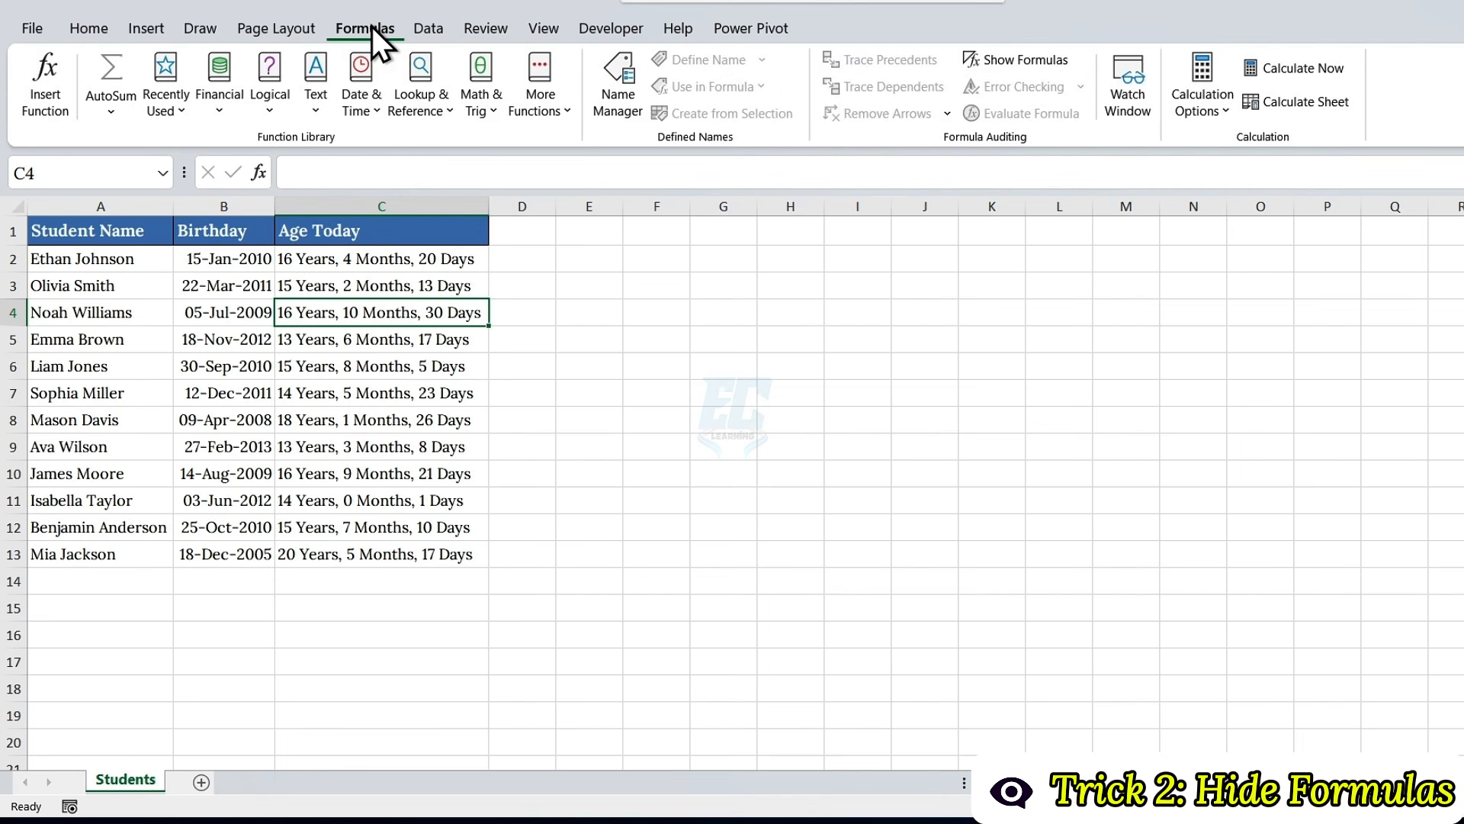
pyautogui.click(1005, 60)
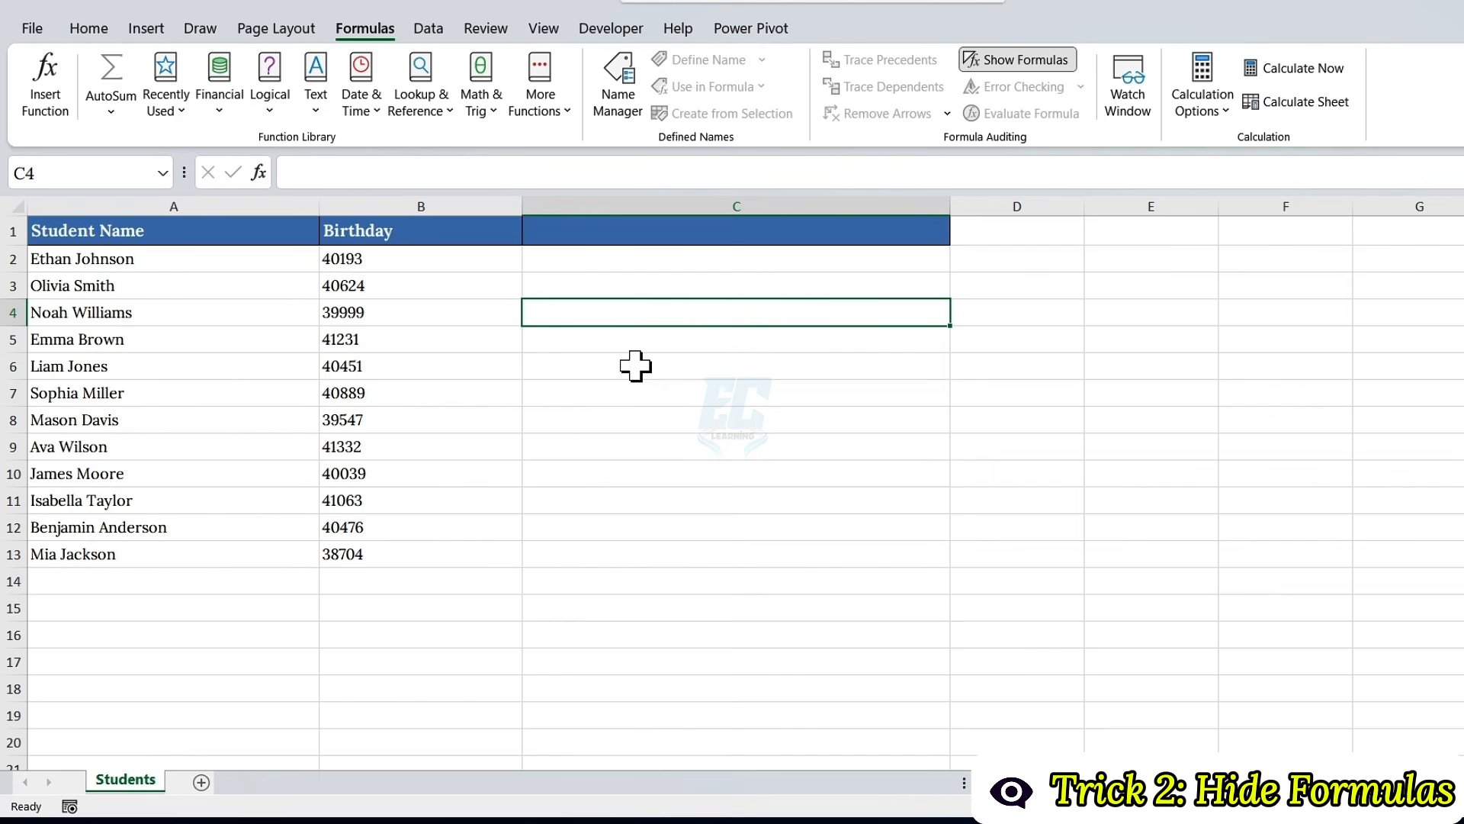
pyautogui.click(992, 59)
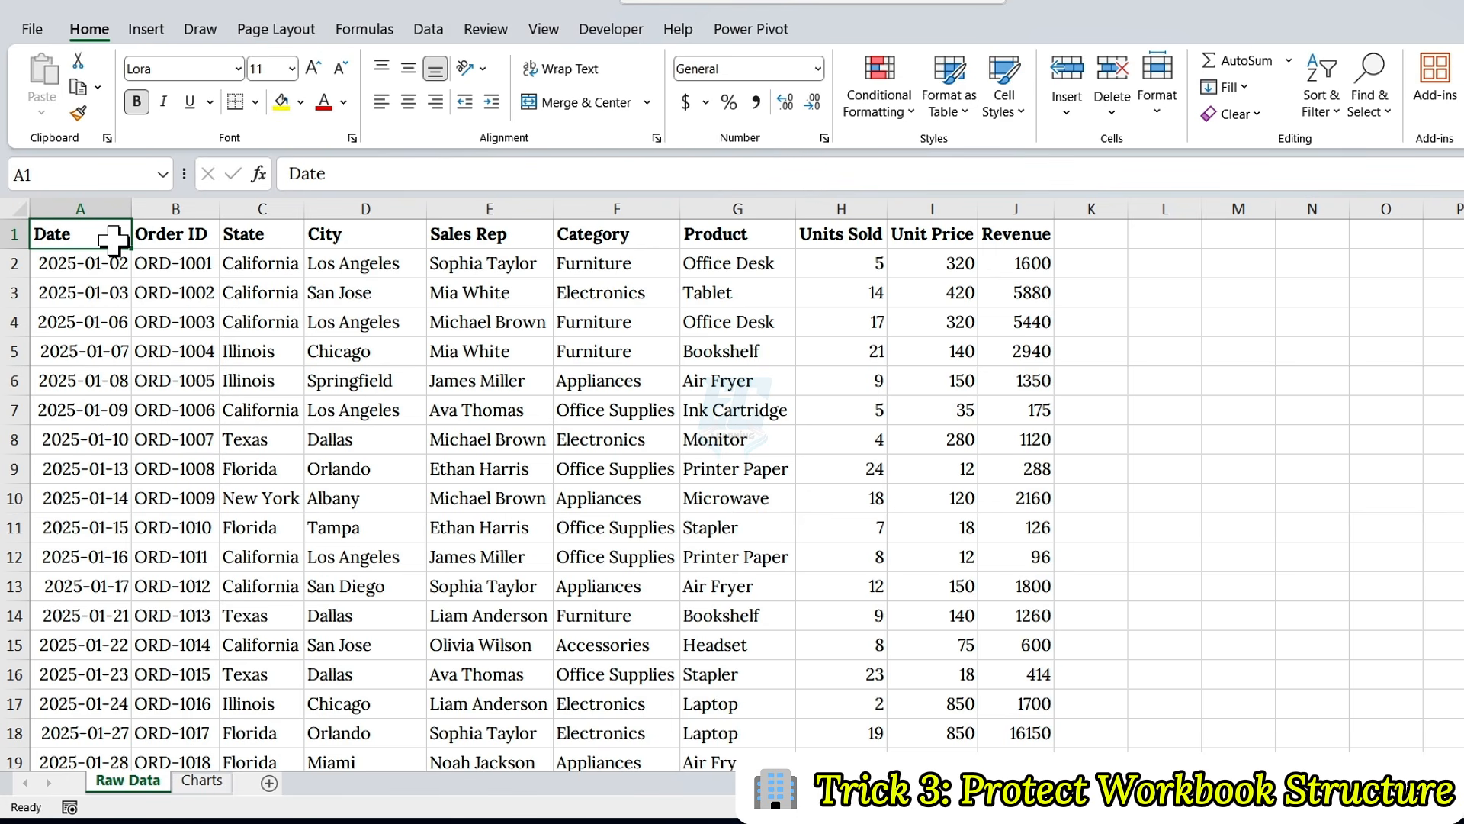
# Step: Unhide the Calculations sheet in the sales workbook
pyautogui.rightClick(143, 781)
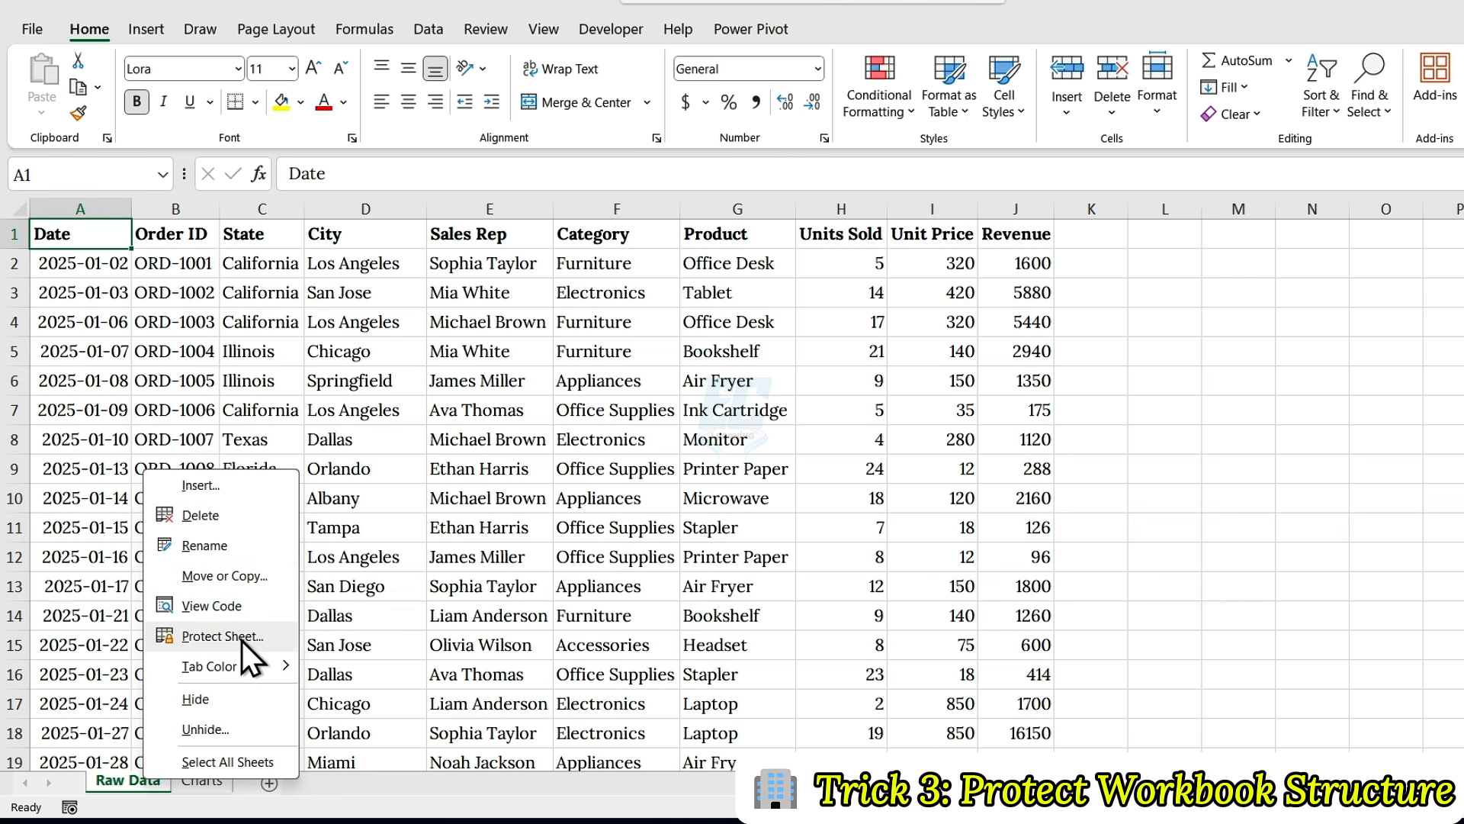
pyautogui.click(219, 726)
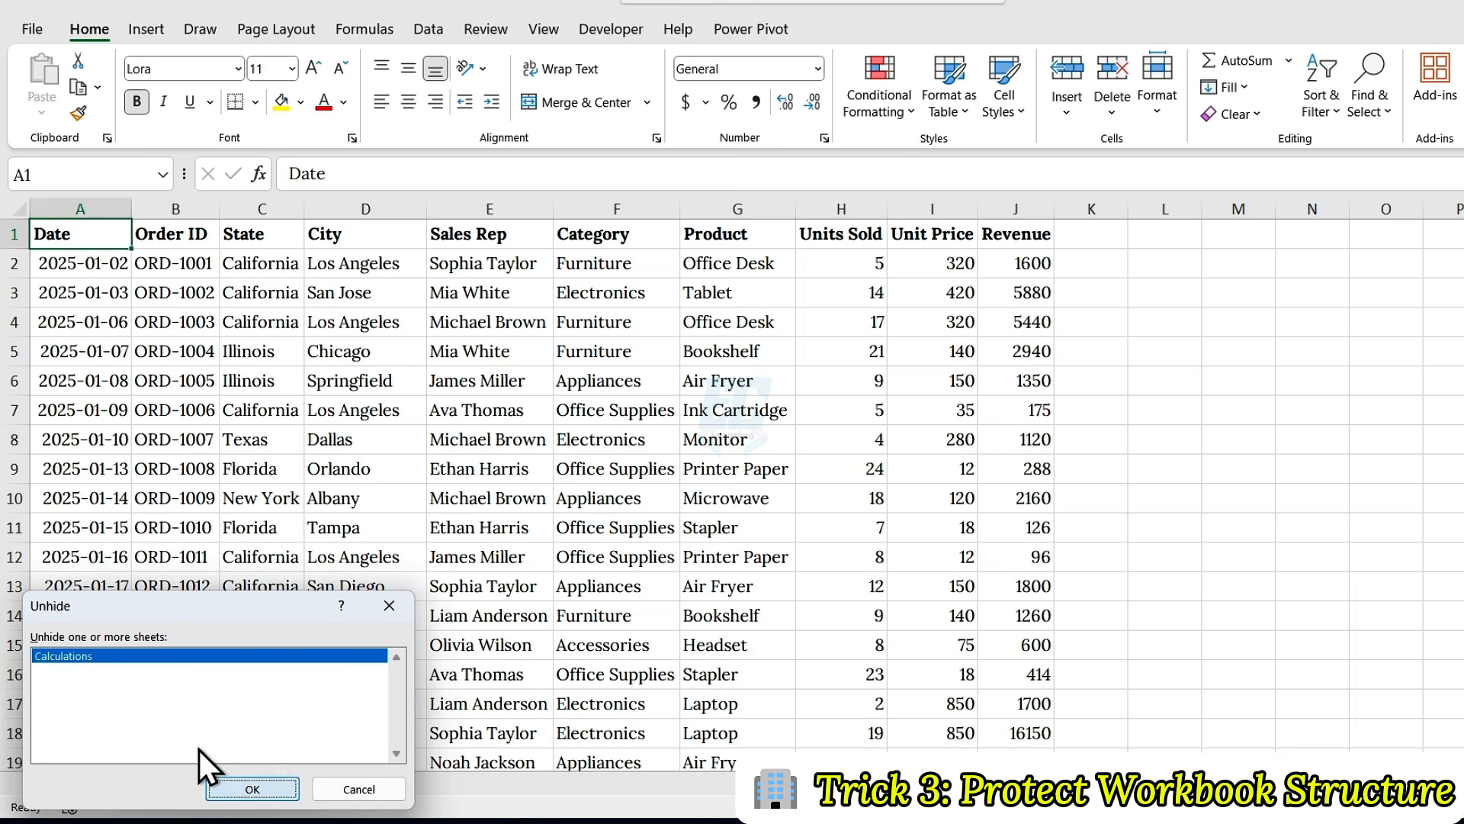
pyautogui.click(233, 788)
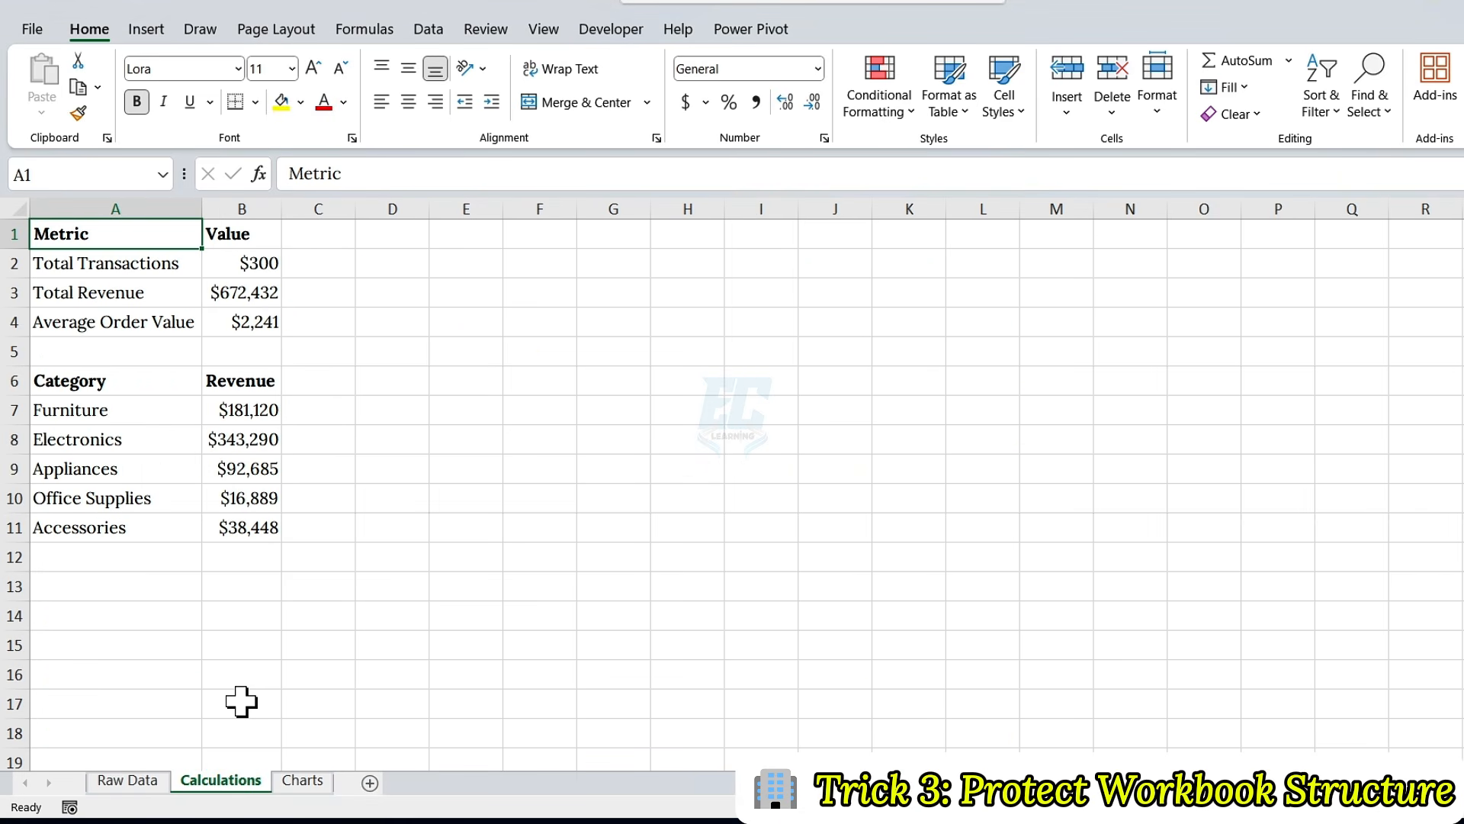
# Step: Look through the Raw Data, Calculations and Charts sheets, and return to Raw Data
pyautogui.click(144, 781)
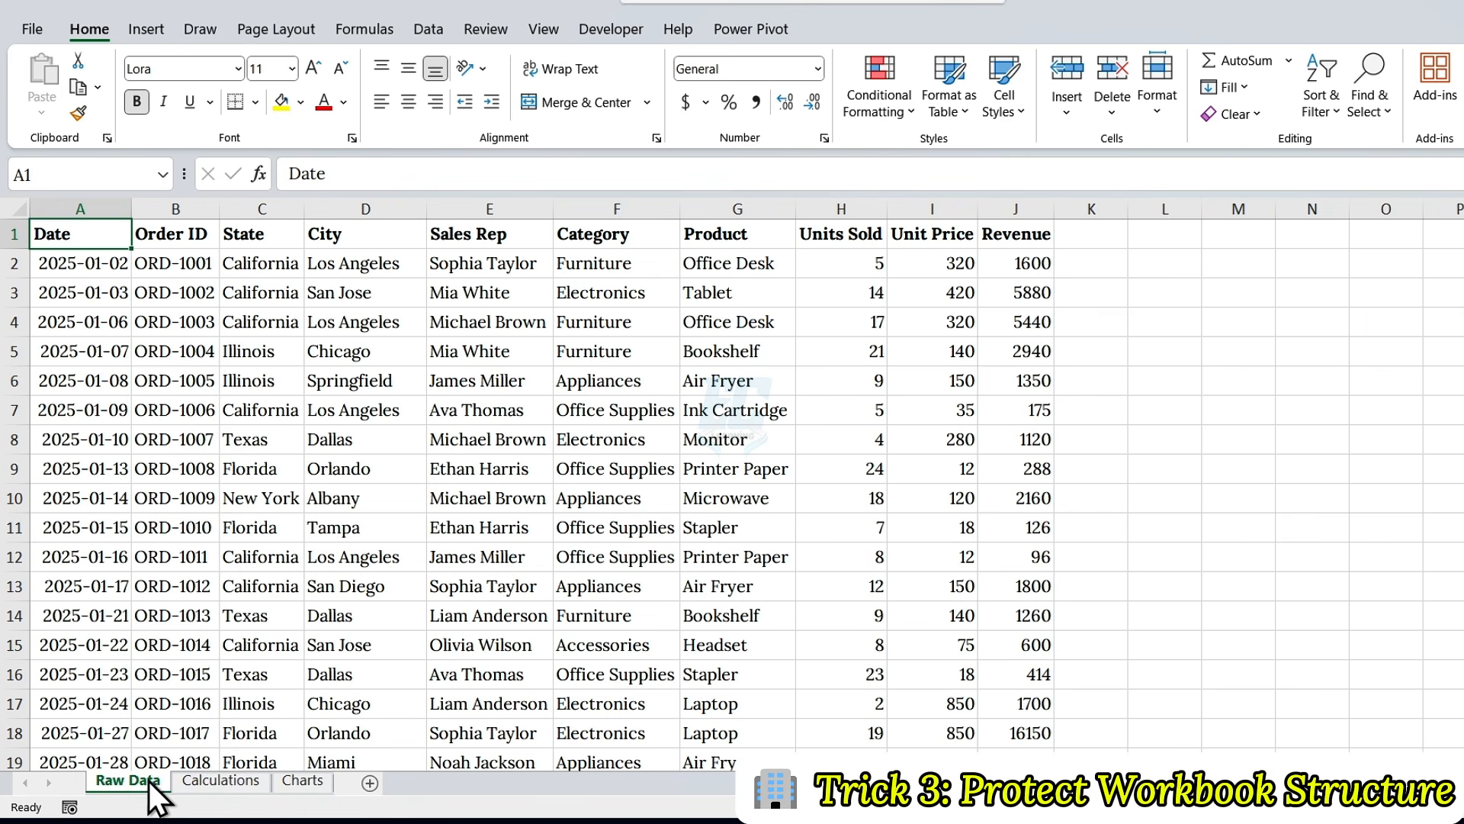
pyautogui.click(221, 776)
pyautogui.click(312, 784)
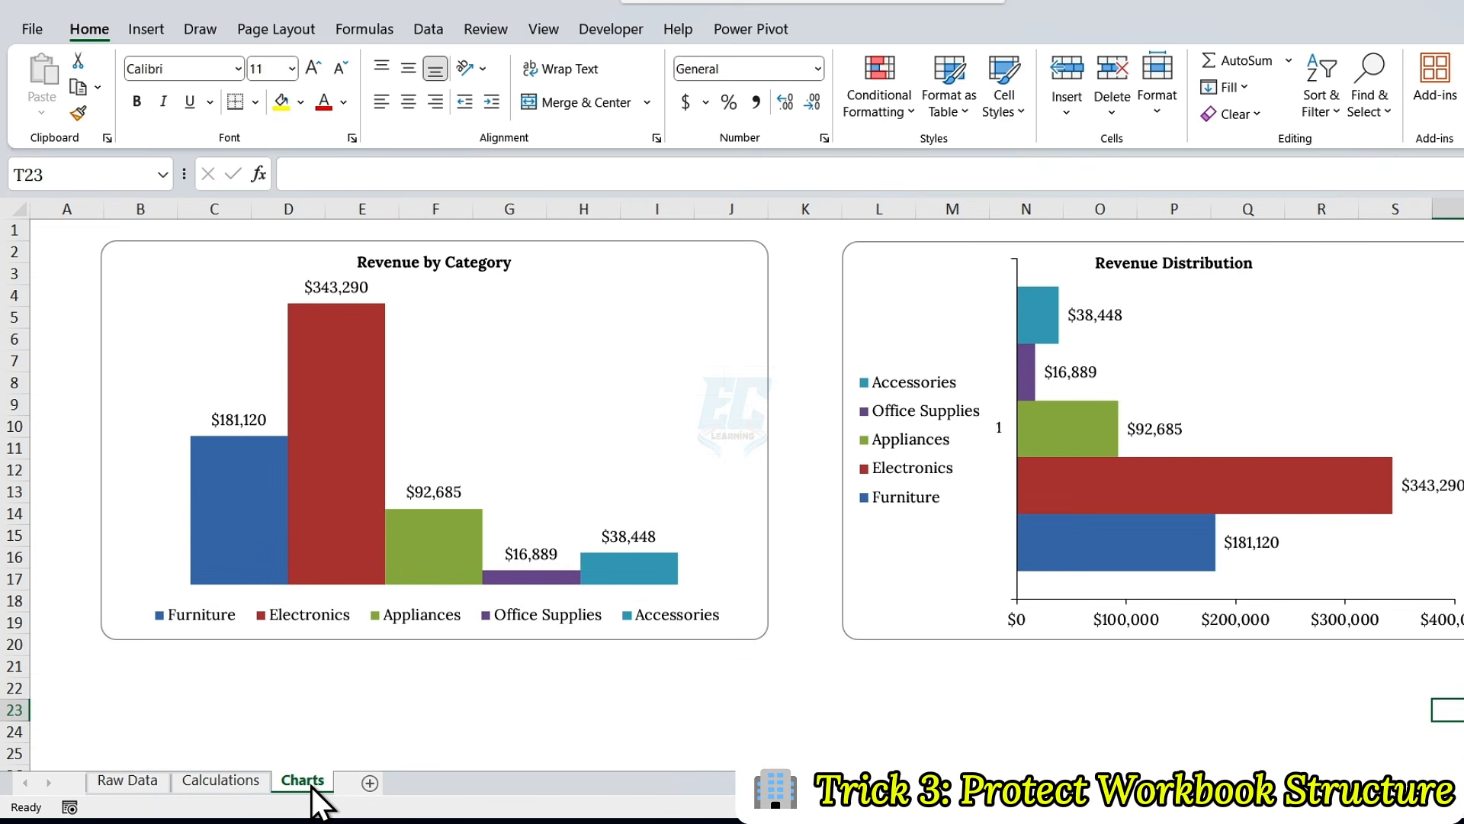
pyautogui.click(153, 784)
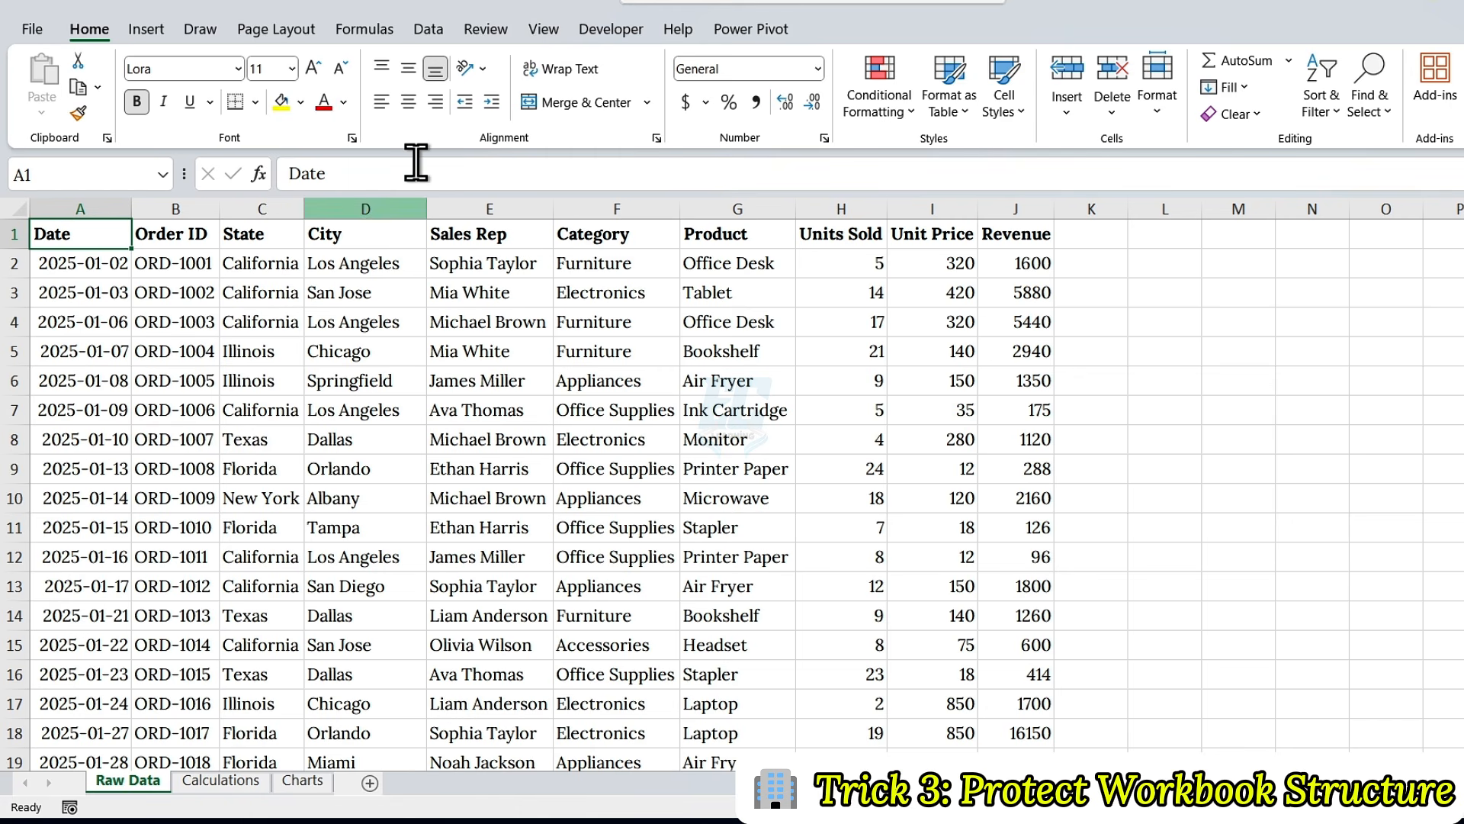
# Step: Protect the workbook structure with a confirmed password, and check which sheet commands remain available for Raw Data
pyautogui.click(473, 31)
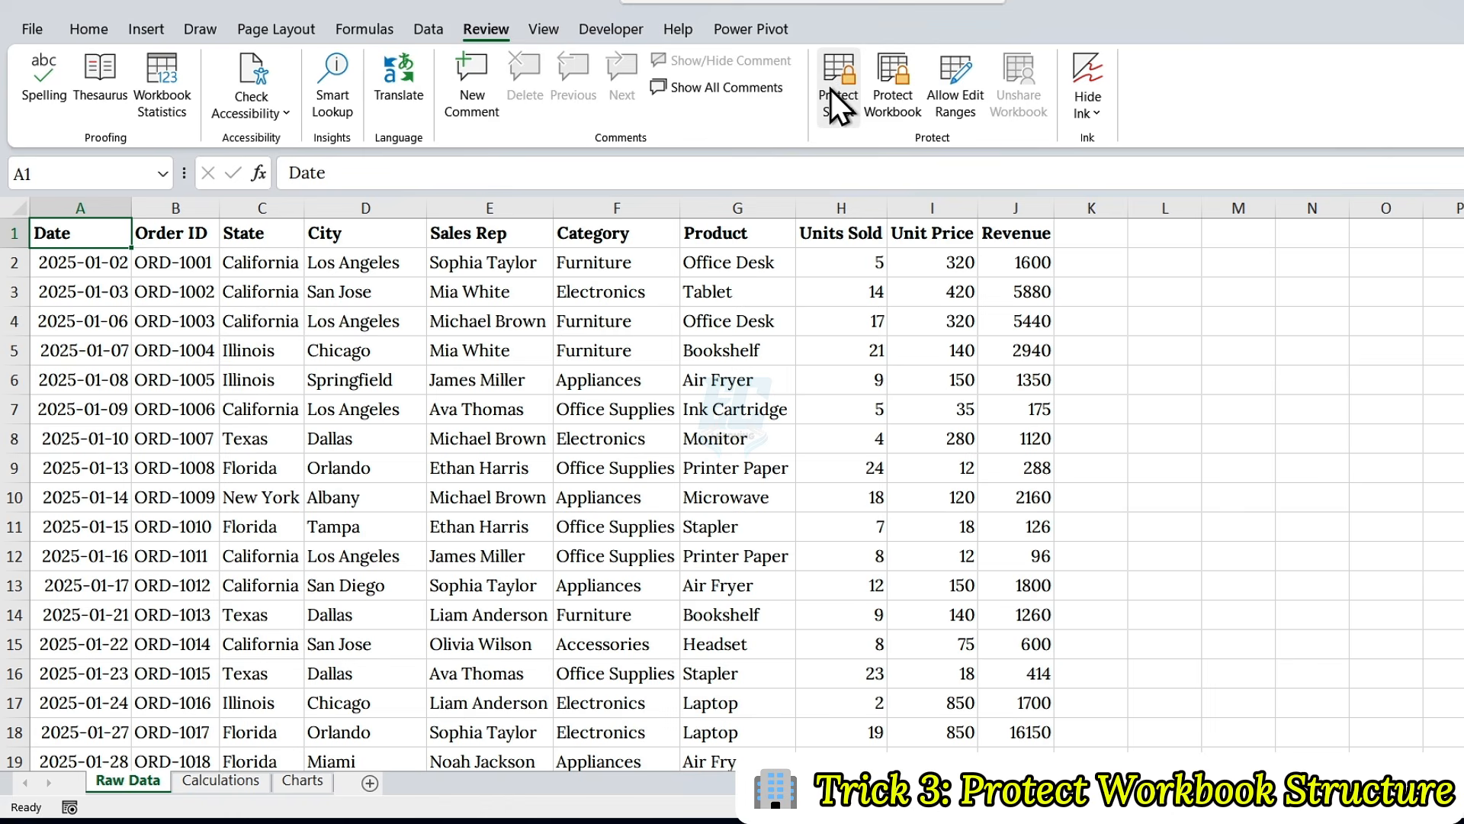
pyautogui.click(903, 84)
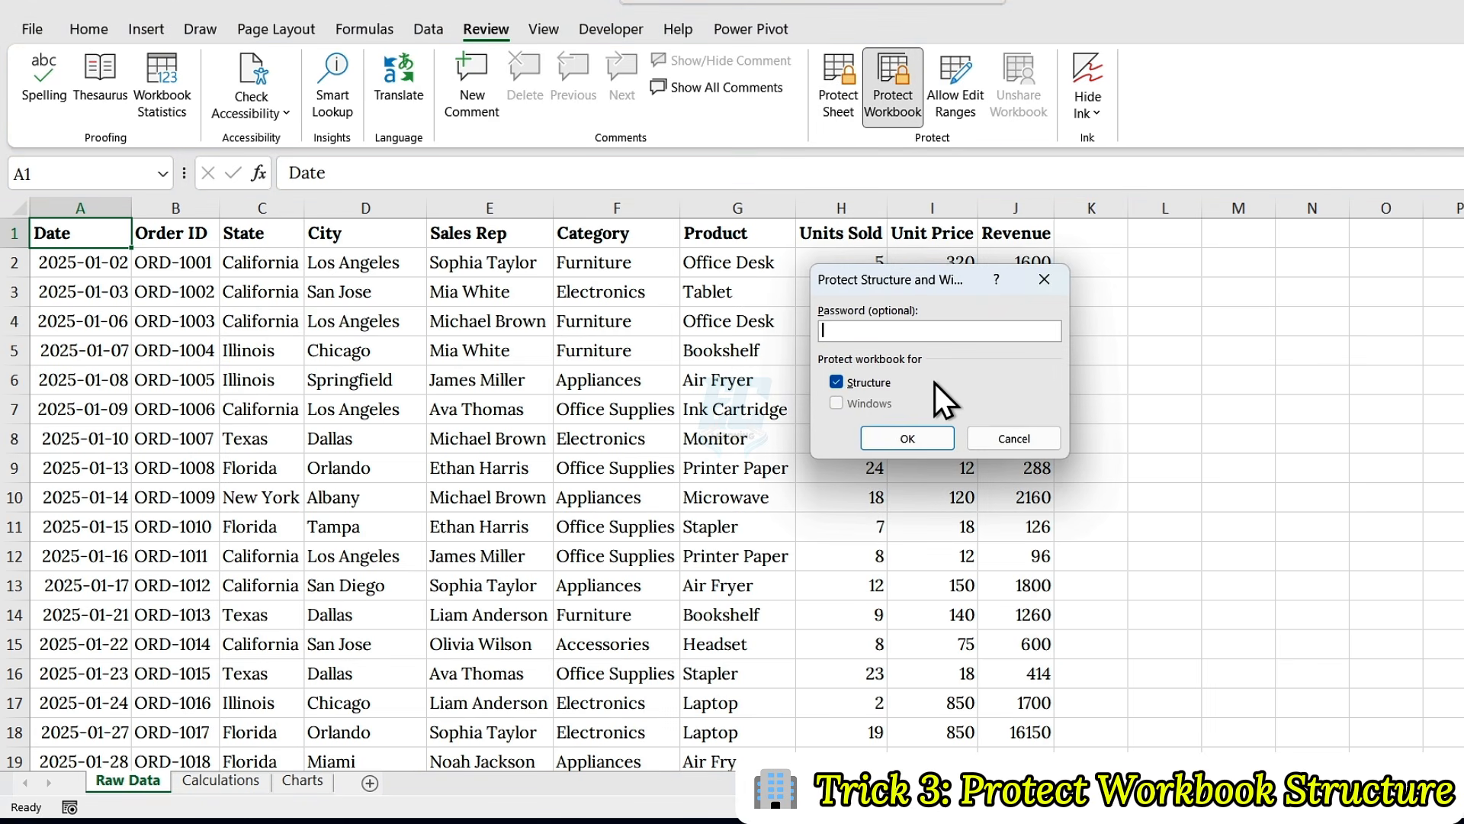
pyautogui.write('••••••')
pyautogui.click(886, 435)
pyautogui.write('••••••')
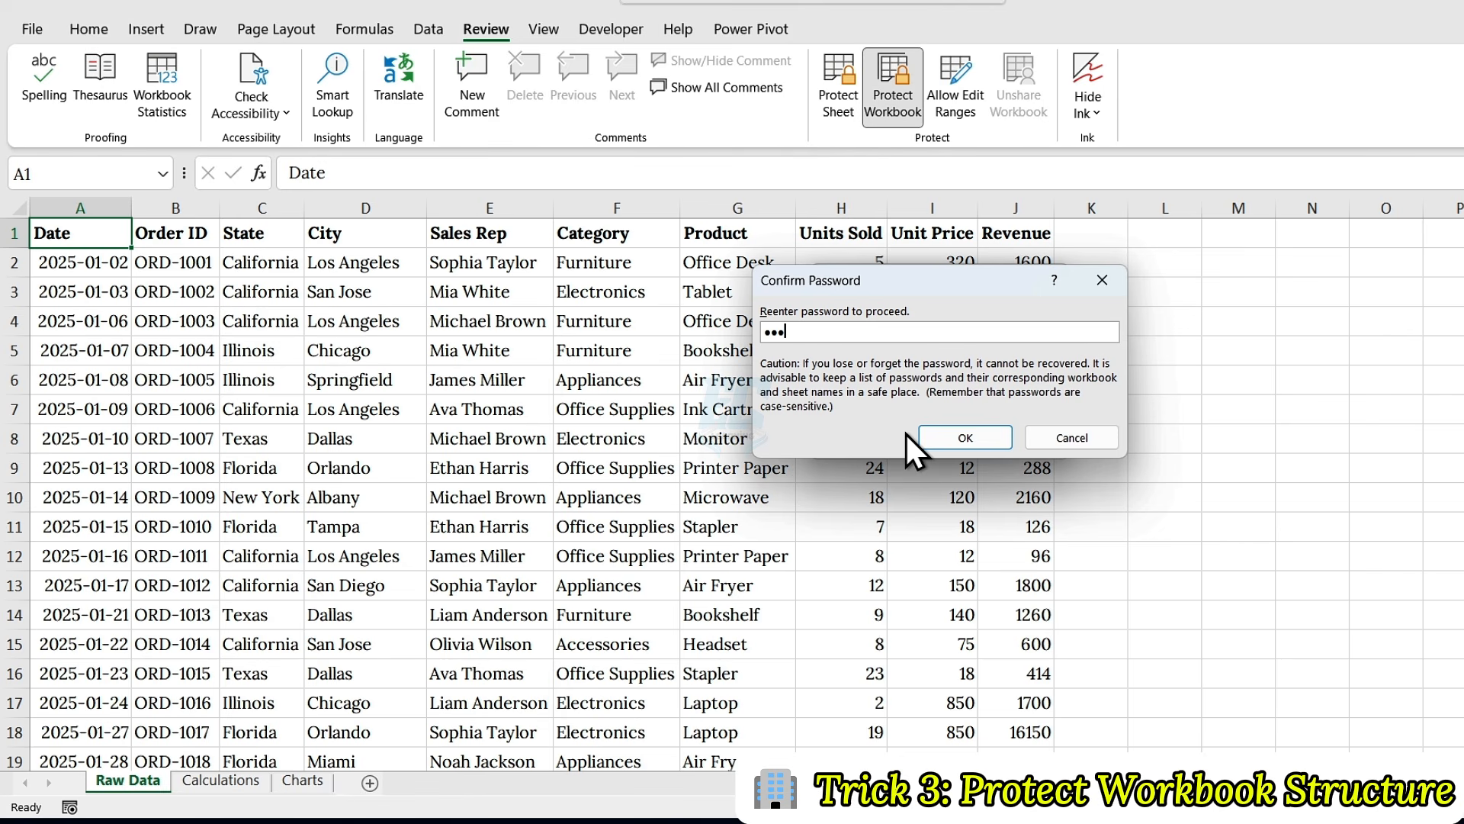
pyautogui.click(942, 432)
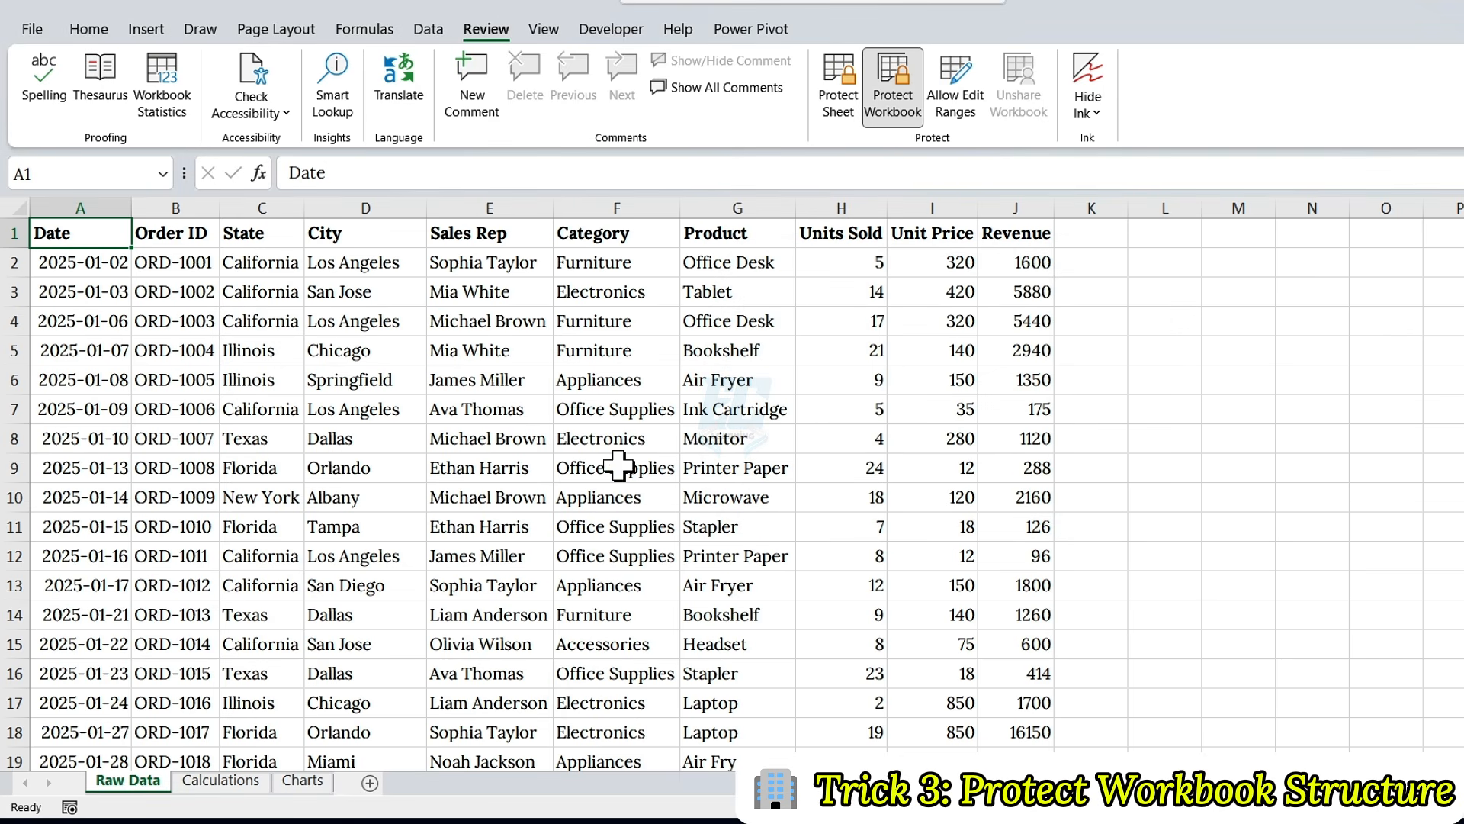
pyautogui.rightClick(148, 781)
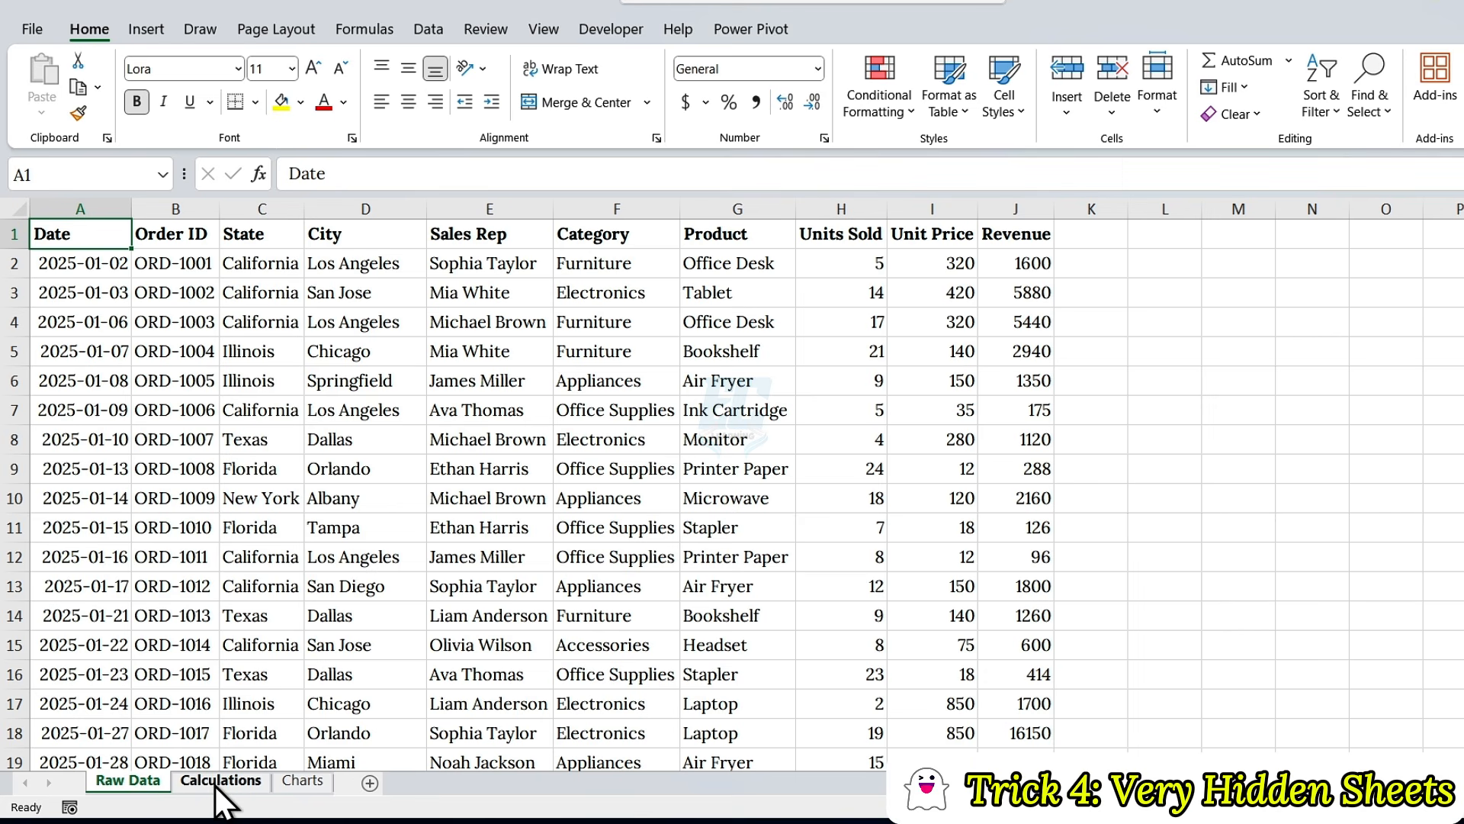
# Step: Hide the Calculations sheet with the normal Hide command
pyautogui.click(217, 782)
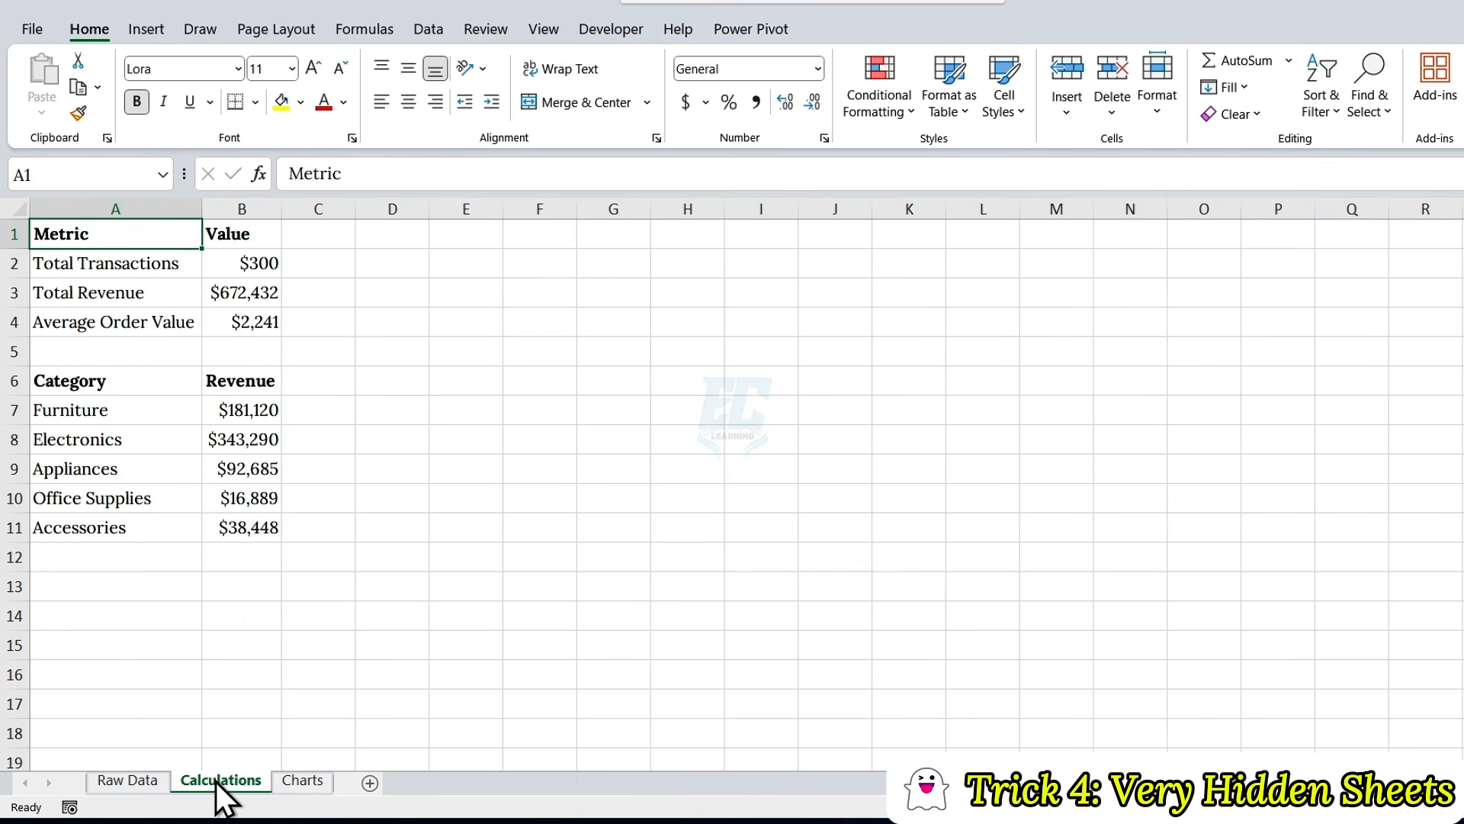
pyautogui.rightClick(217, 781)
pyautogui.click(264, 706)
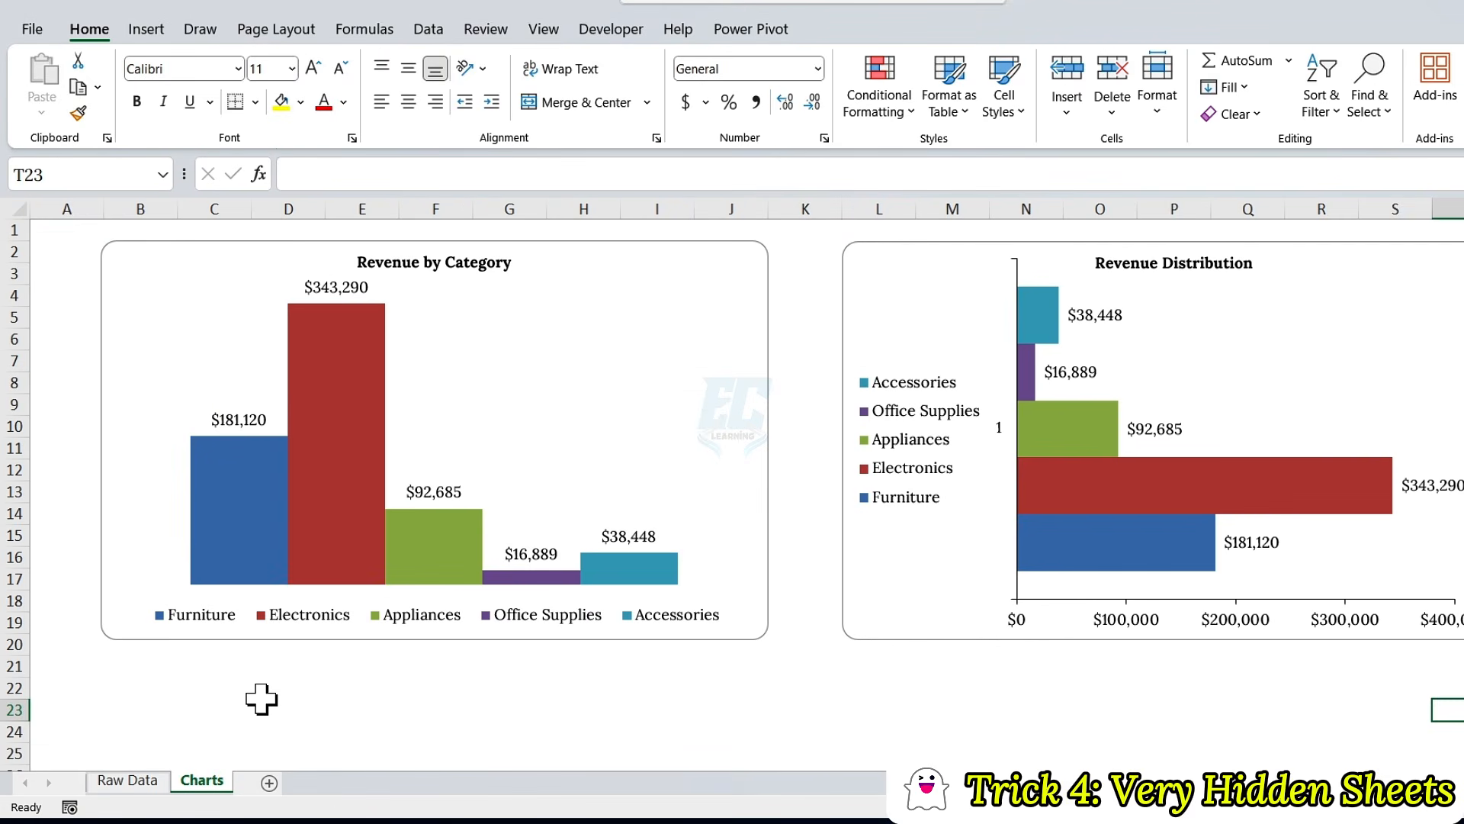
# Step: Unhide the Calculations sheet and switch back to the Raw Data sheet
pyautogui.rightClick(205, 782)
pyautogui.click(261, 729)
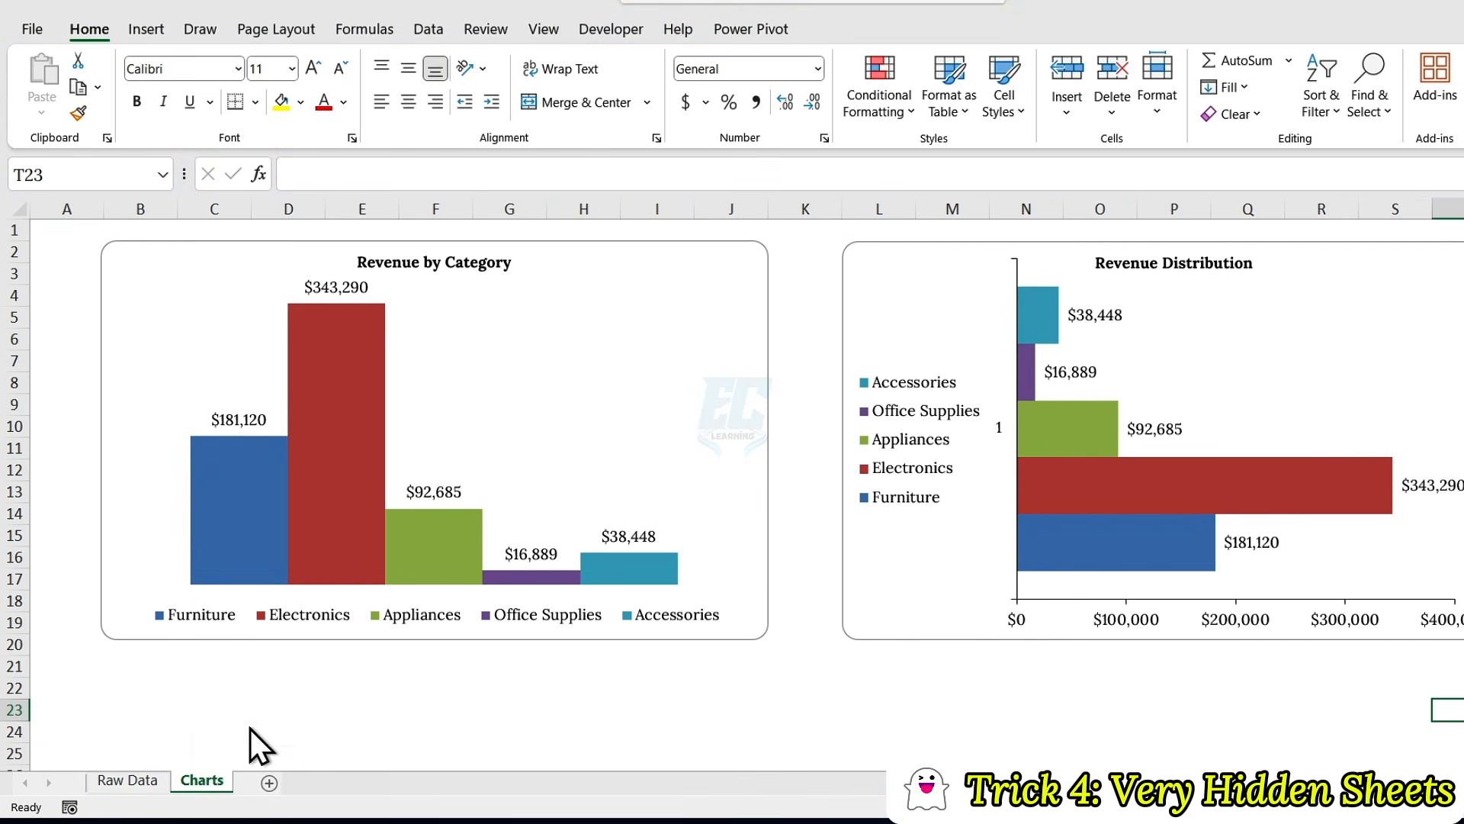
pyautogui.click(279, 789)
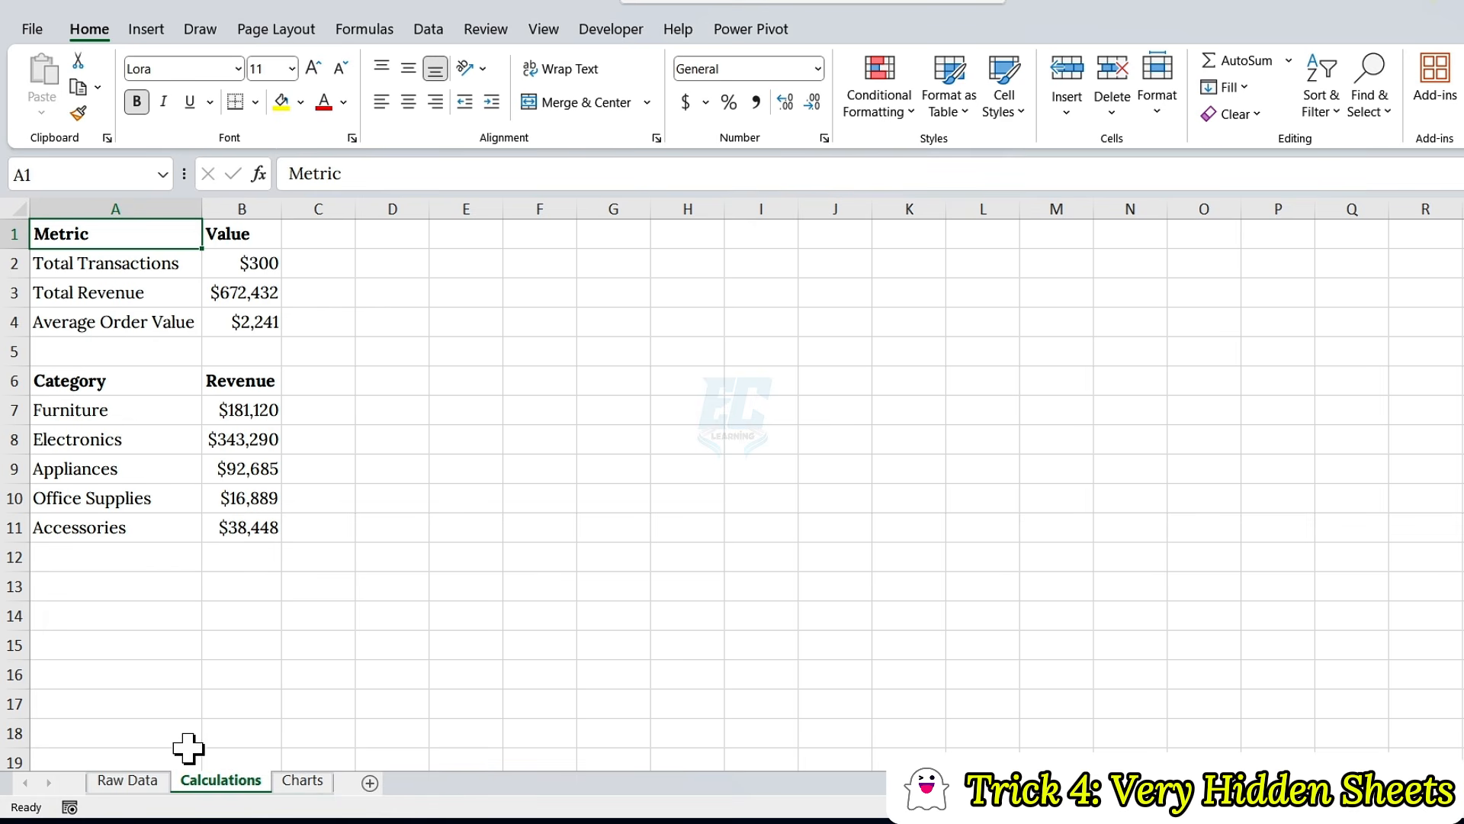
pyautogui.click(147, 780)
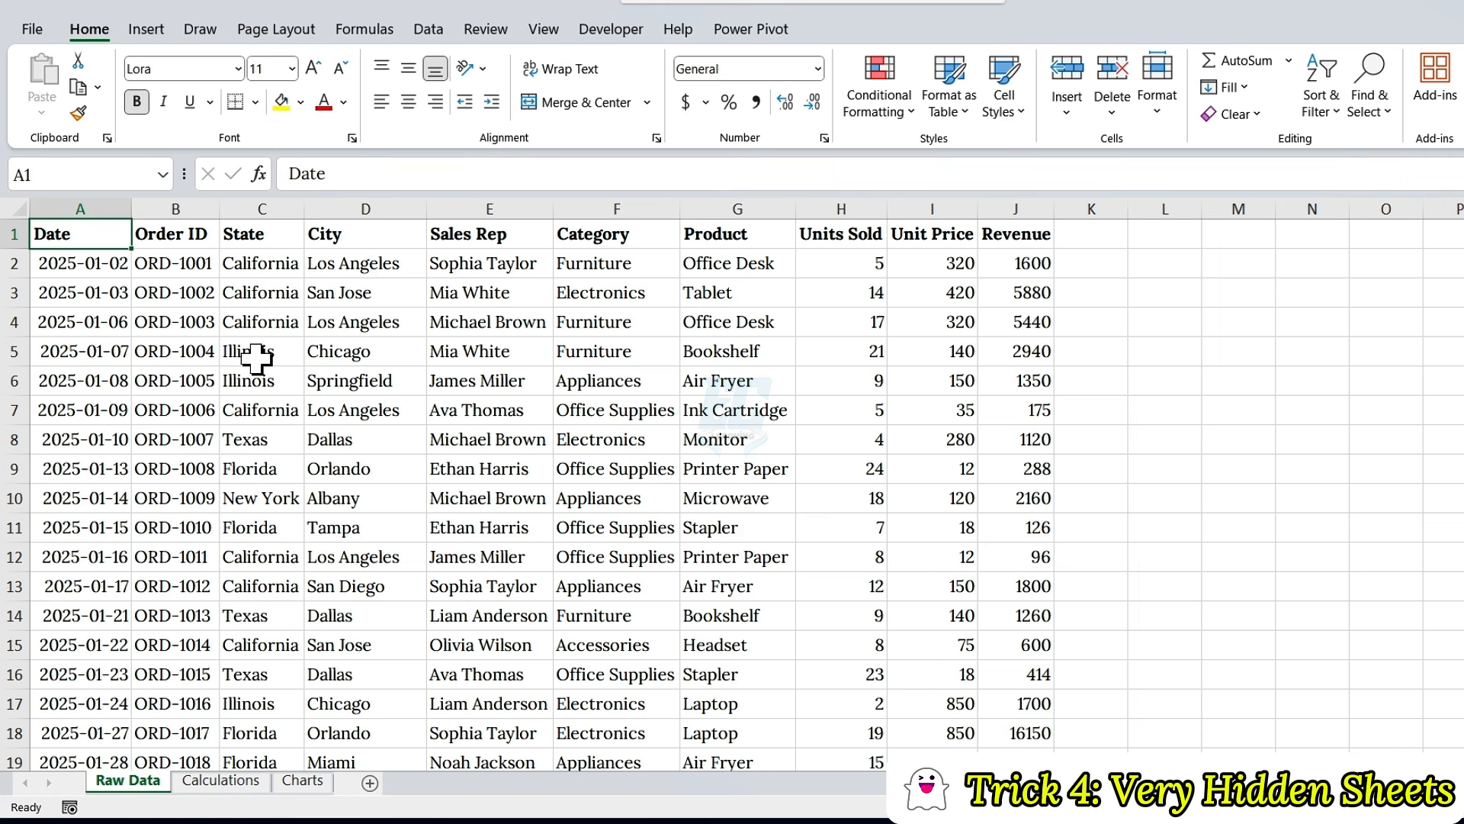
# Step: Switch to the Visual Basic Editor and select Sheet2 (Calculations) in the workbook's project
pyautogui.hotkey('alt', 'F11')
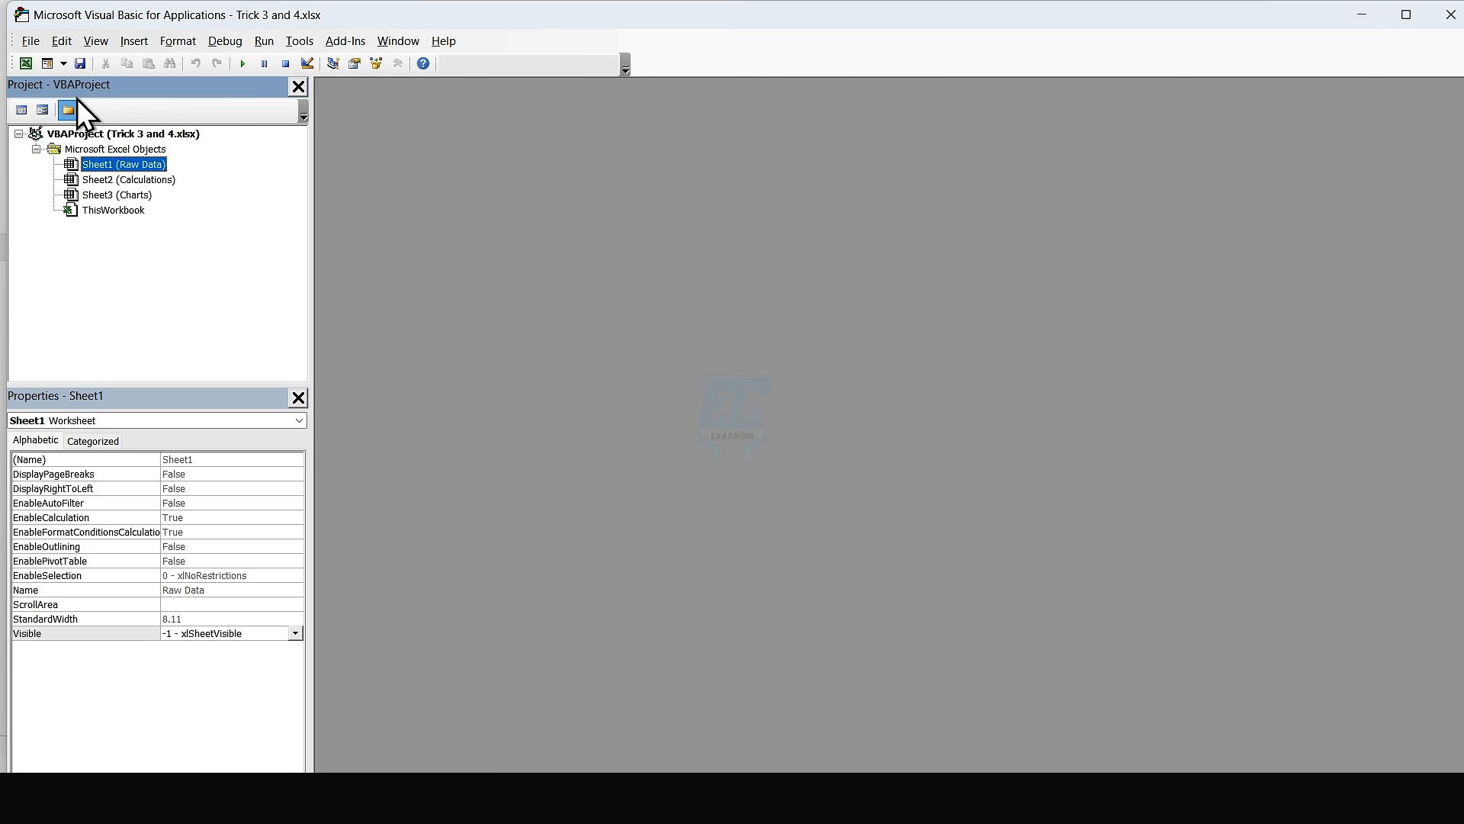
pyautogui.click(84, 46)
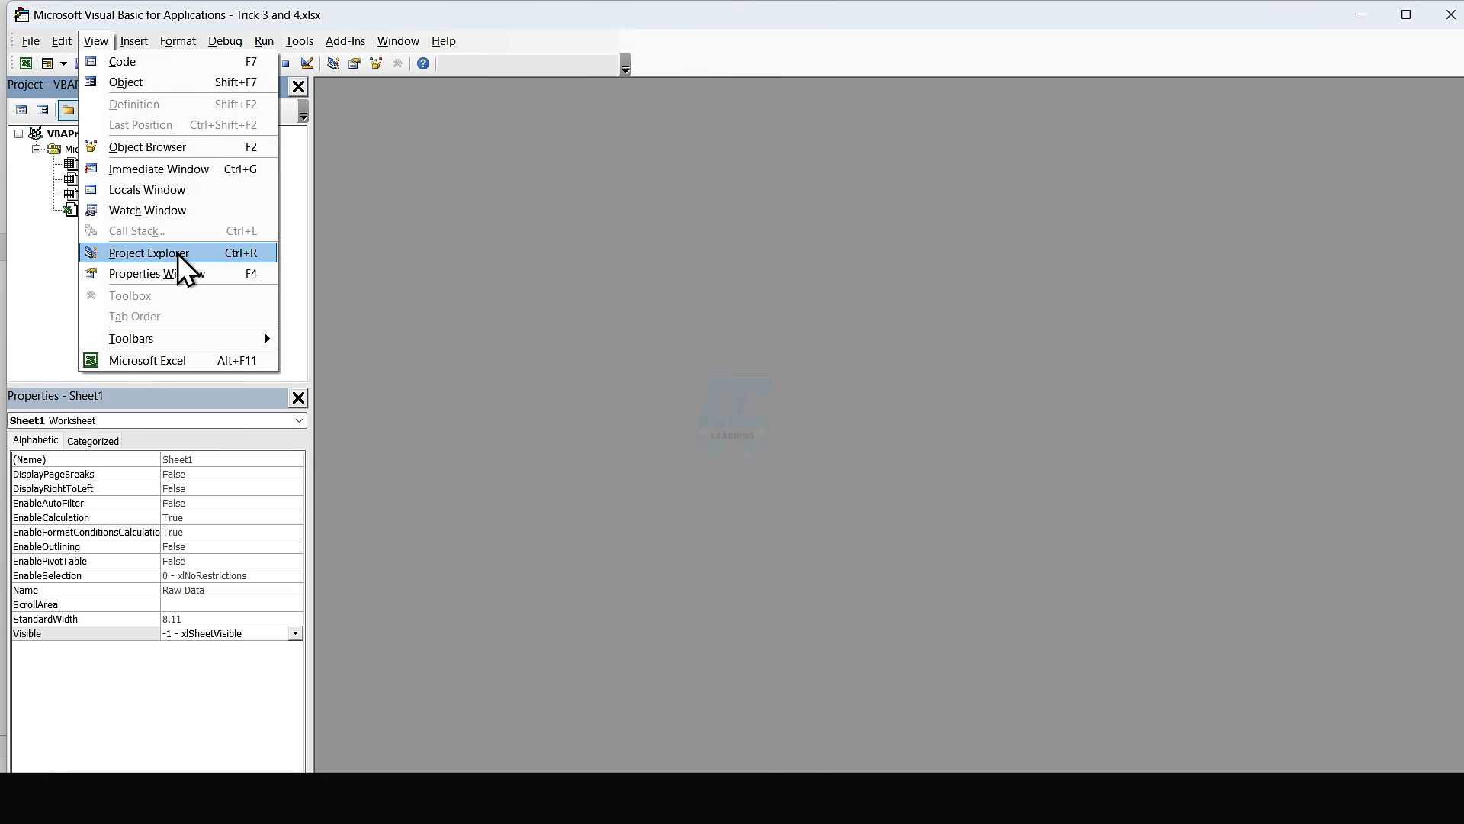
pyautogui.click(67, 259)
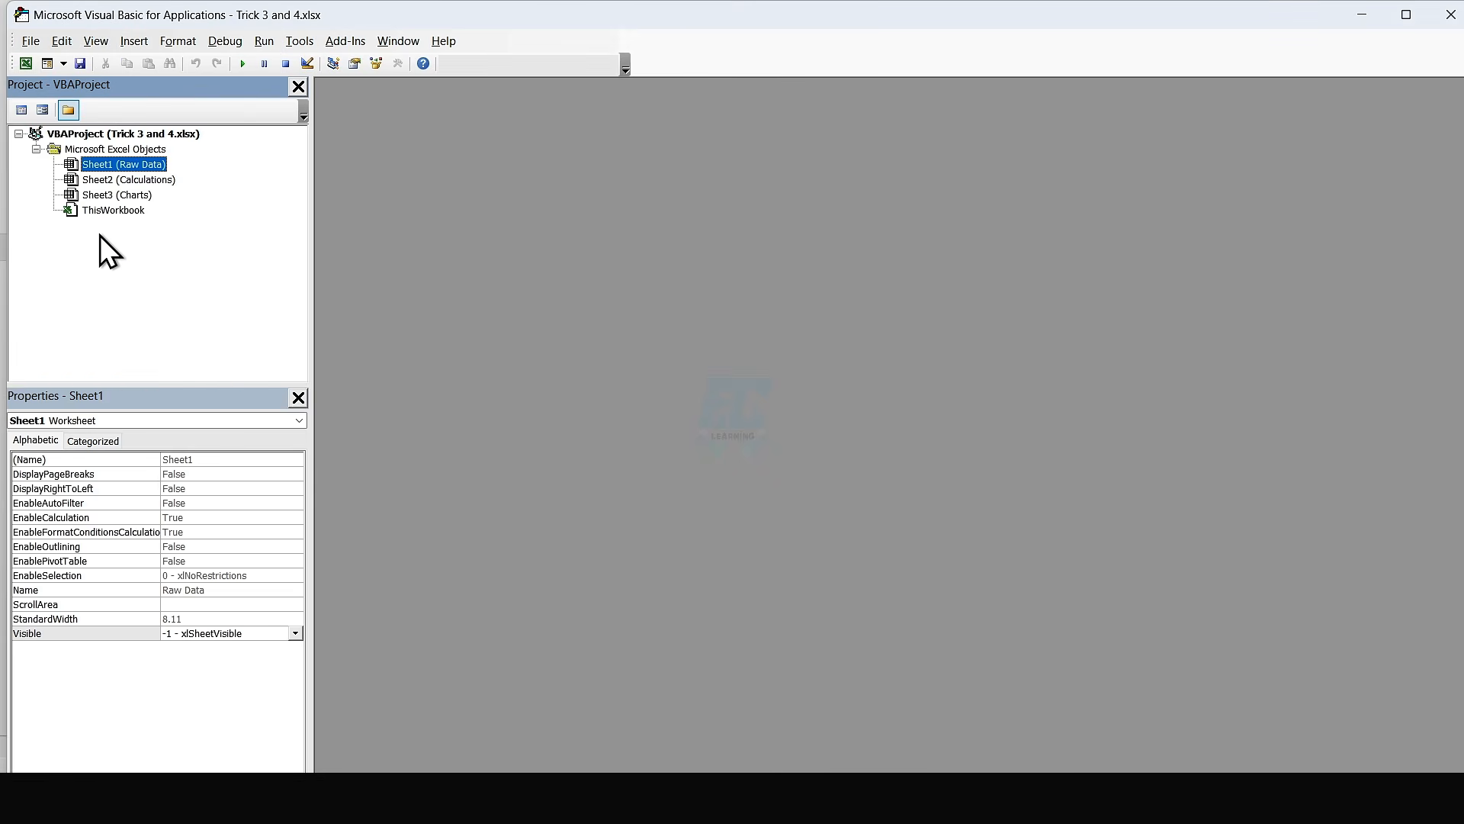
pyautogui.click(130, 180)
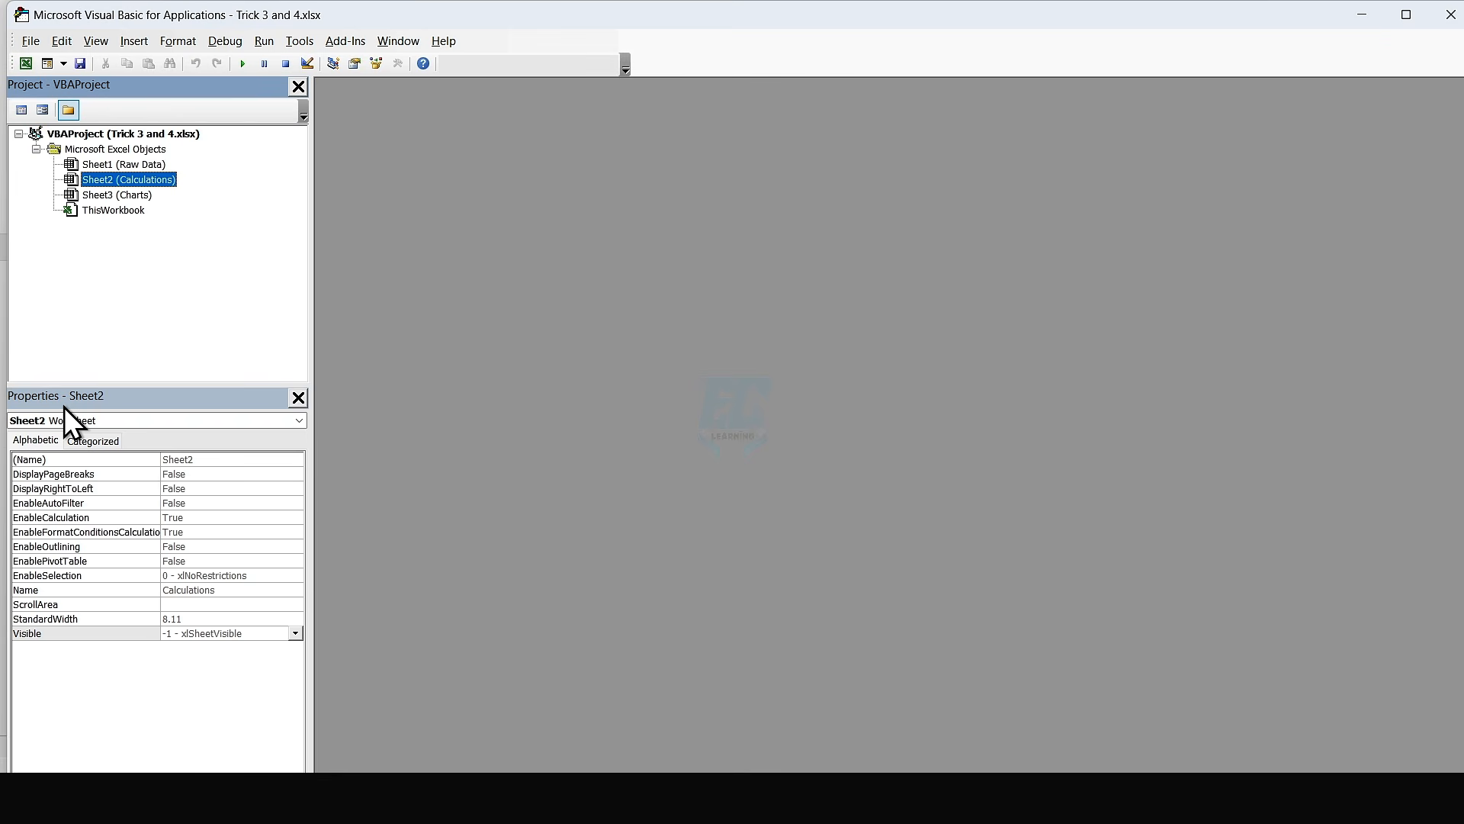
# Step: Set the Calculations sheet's Visible property to 2 - xlSheetVeryHidden, and check in the workbook whether the Unhide command is available for Charts
pyautogui.click(96, 40)
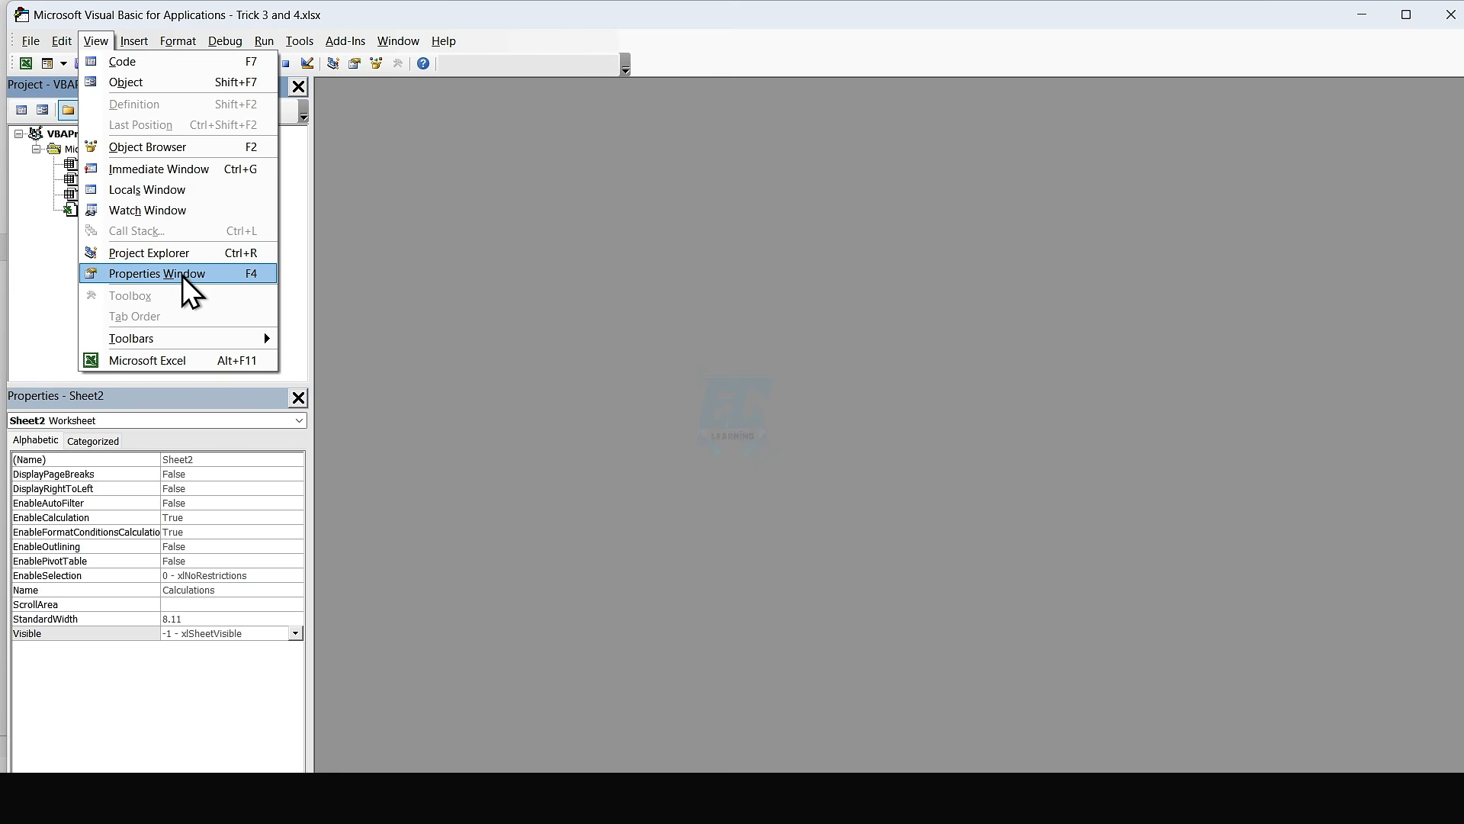
pyautogui.click(52, 340)
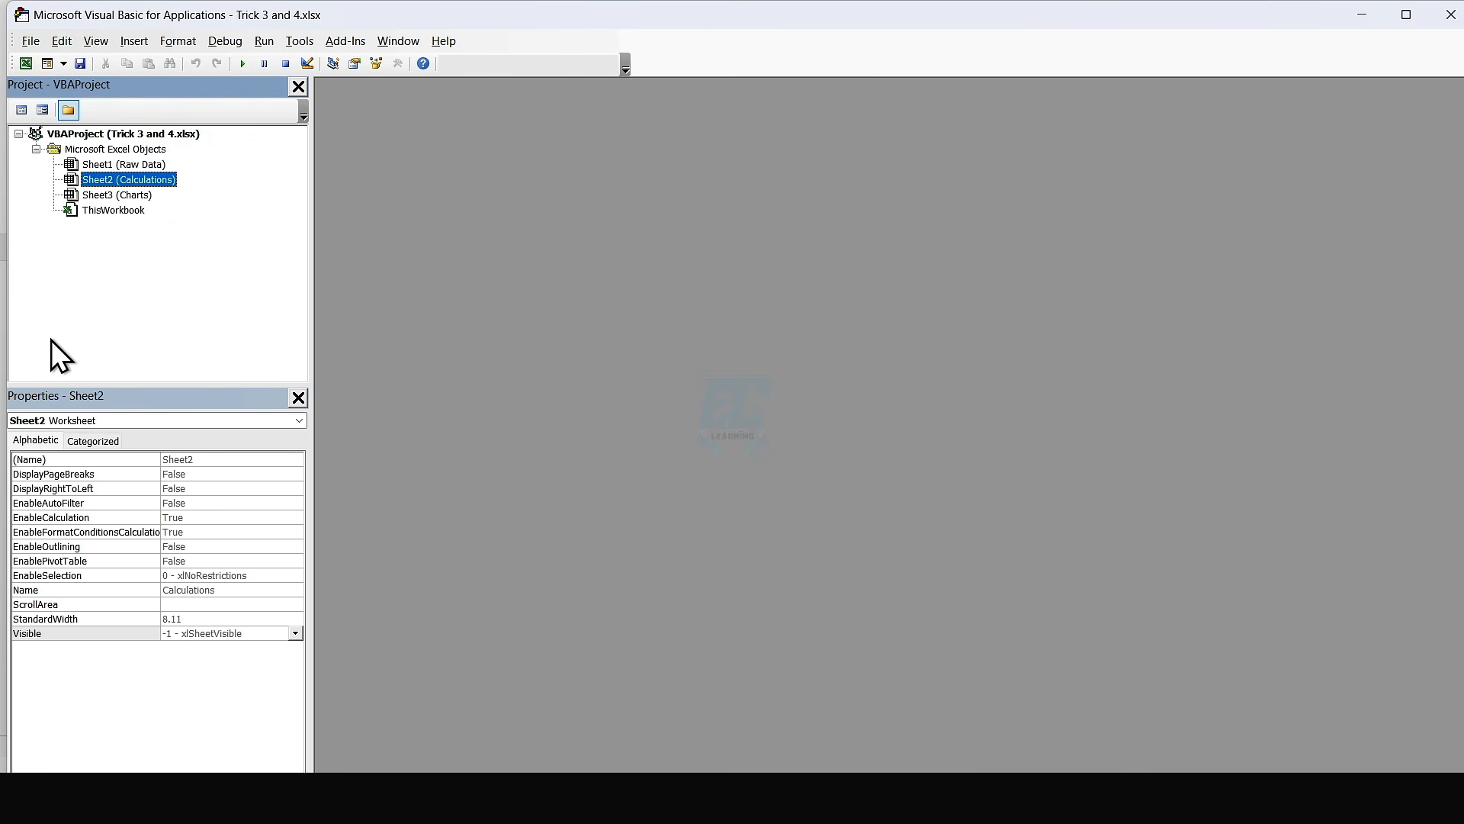
pyautogui.click(61, 633)
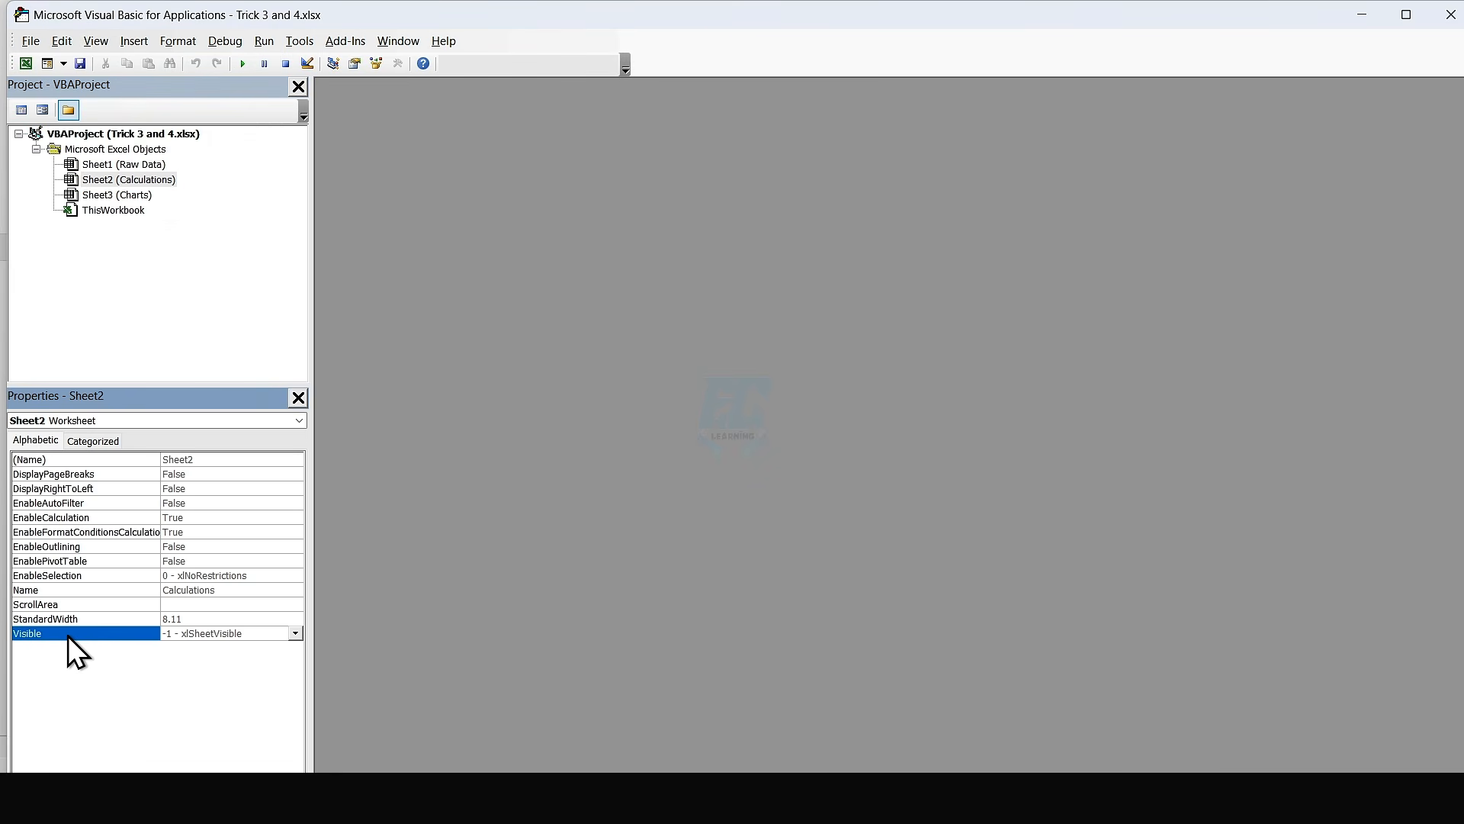
pyautogui.click(295, 634)
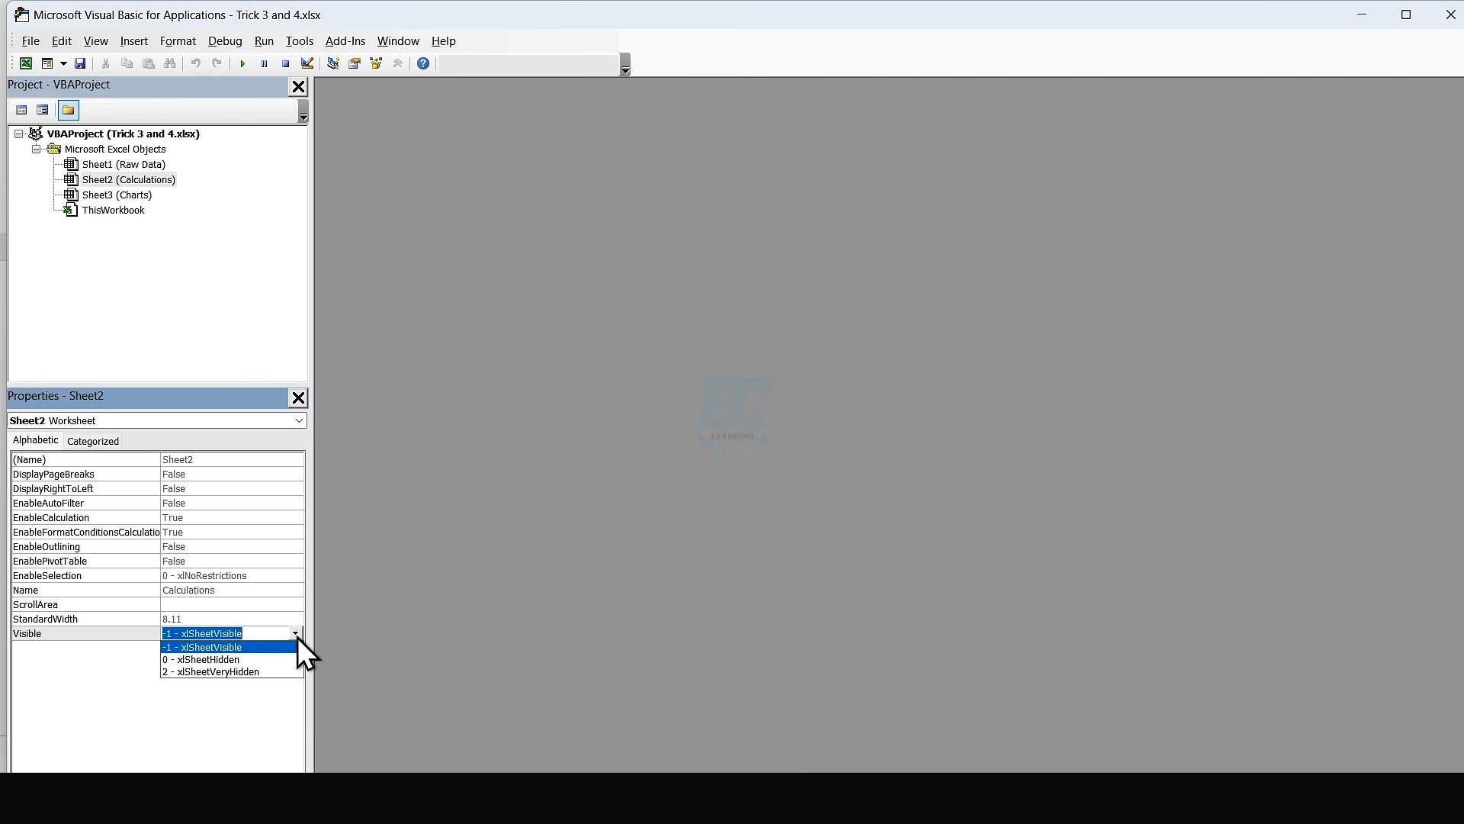
pyautogui.press('Down')
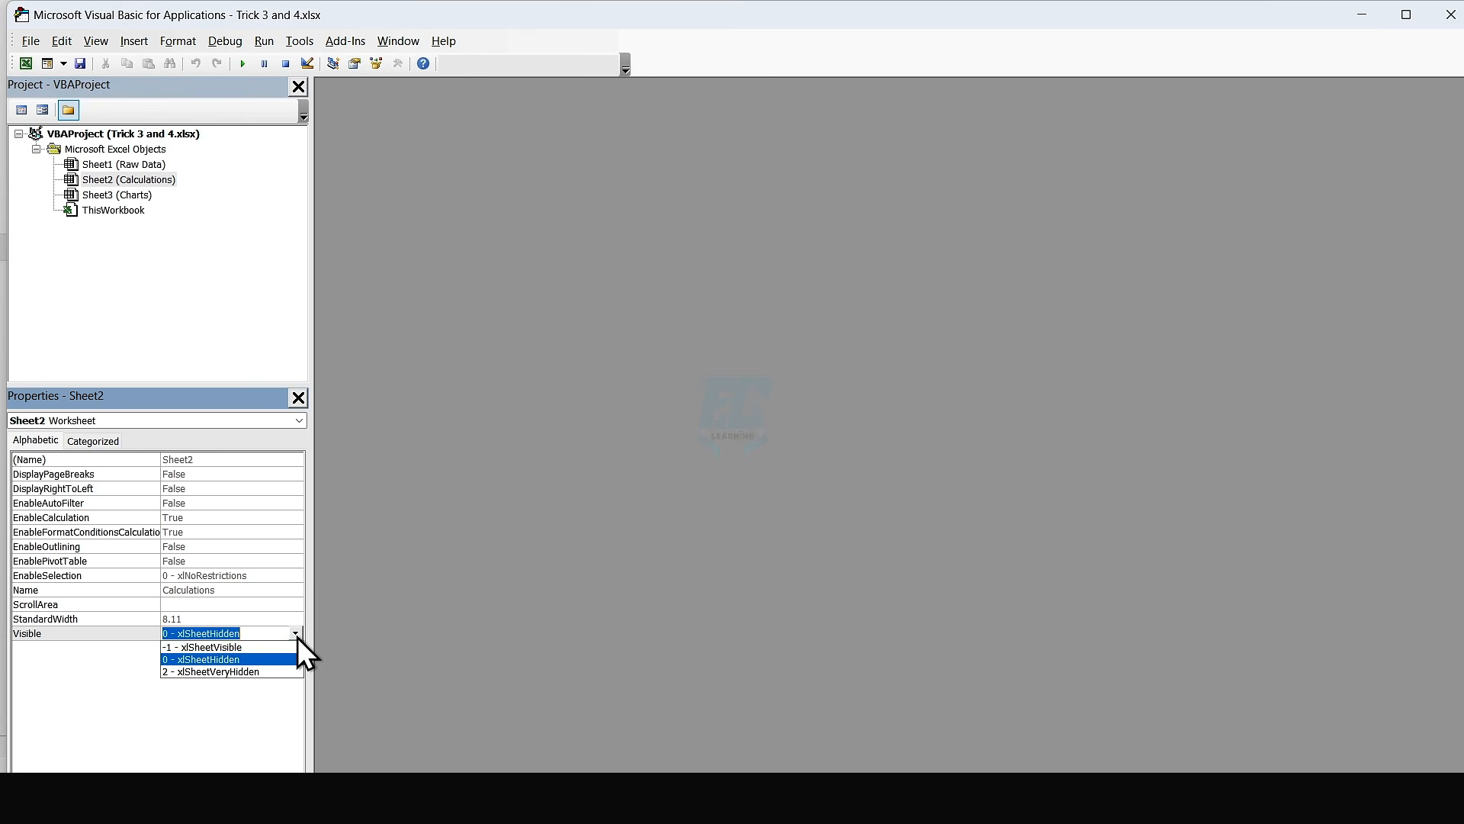
pyautogui.press('Down')
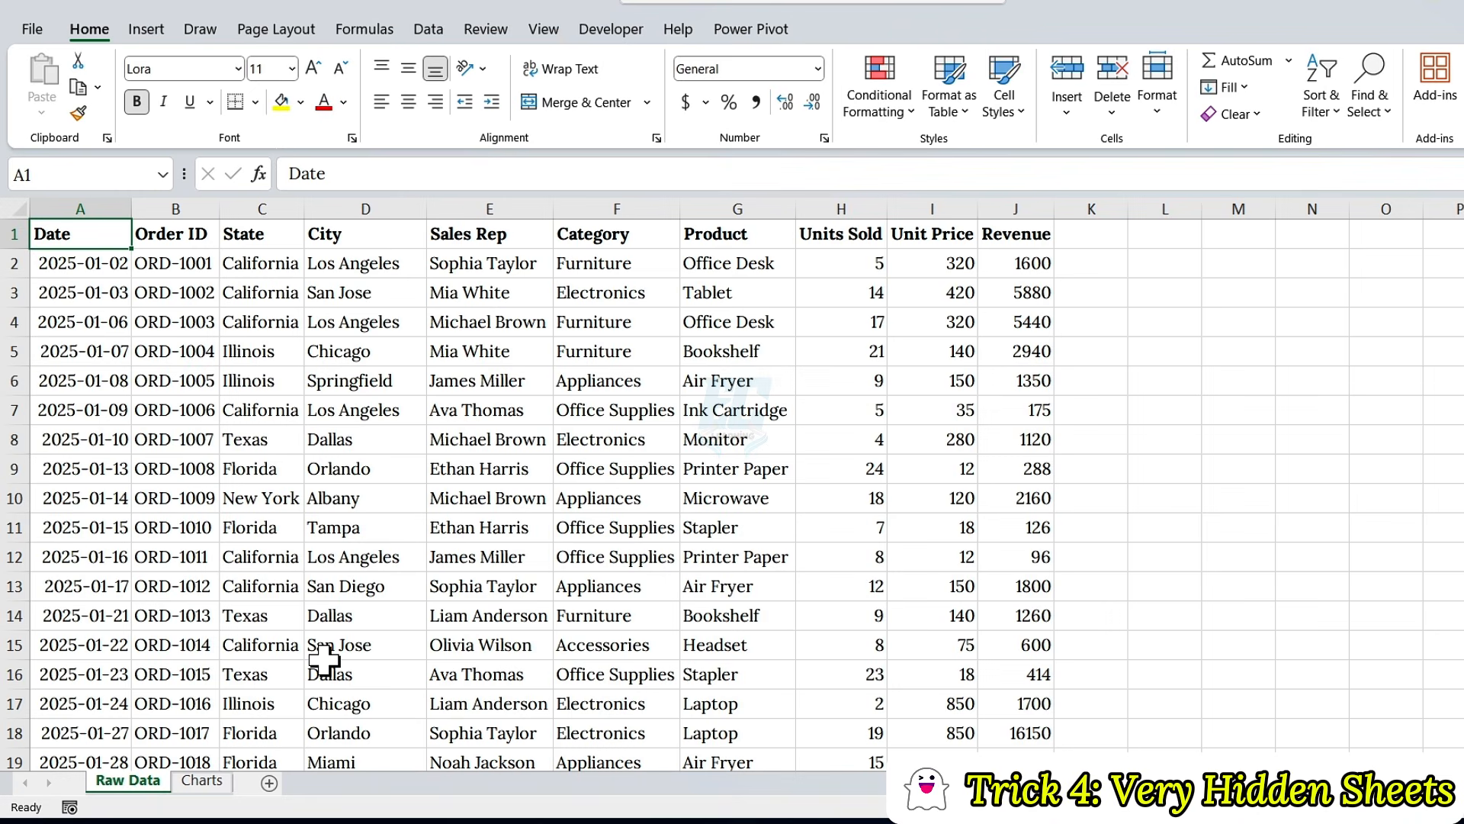
pyautogui.rightClick(196, 786)
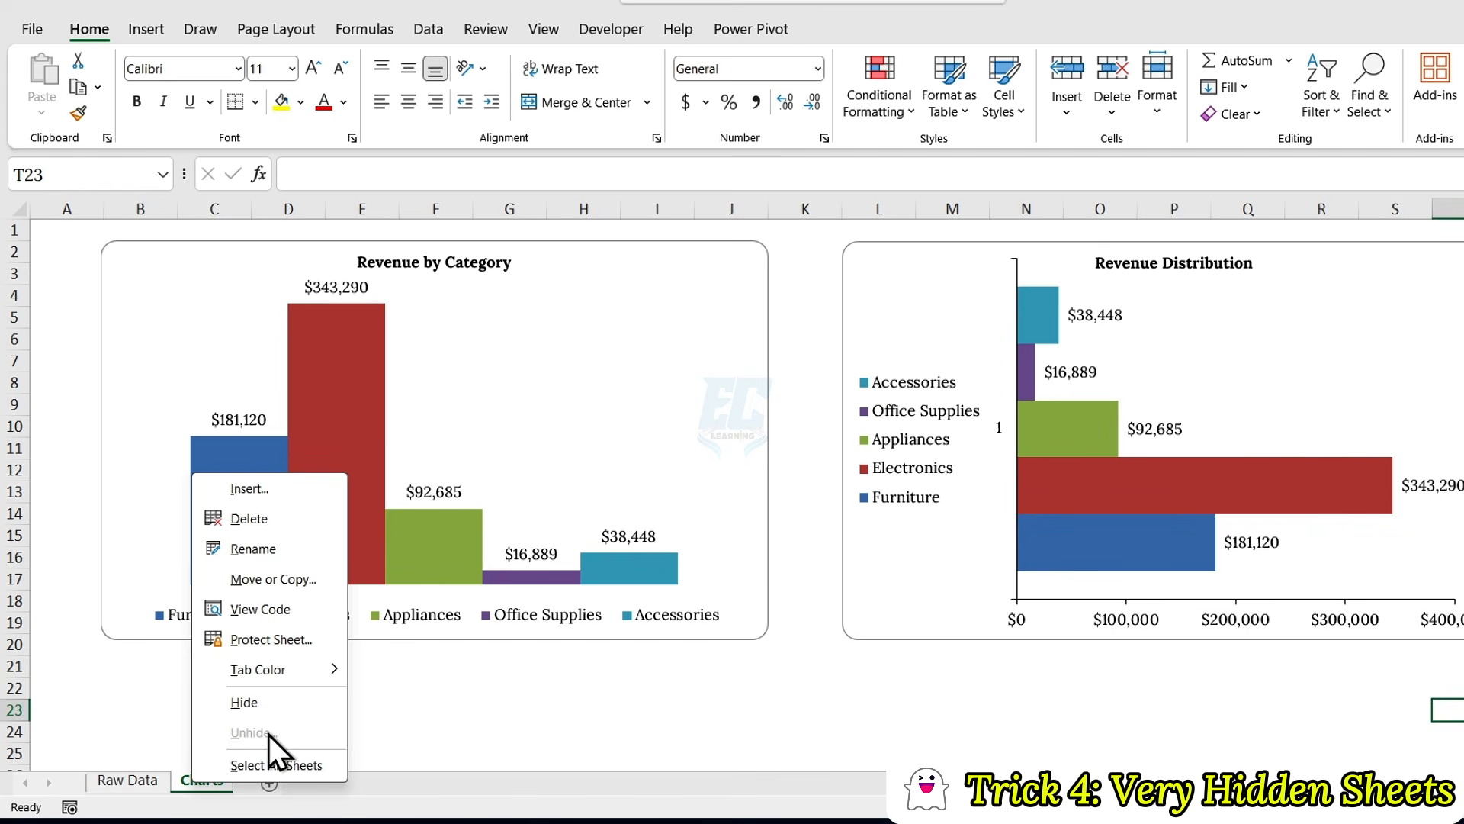
# Step: Return to the Visual Basic Editor, set the Calculations sheet's Visible property to -1 - xlSheetVisible, and open that sheet in the workbook
pyautogui.hotkey('alt', 'F11')
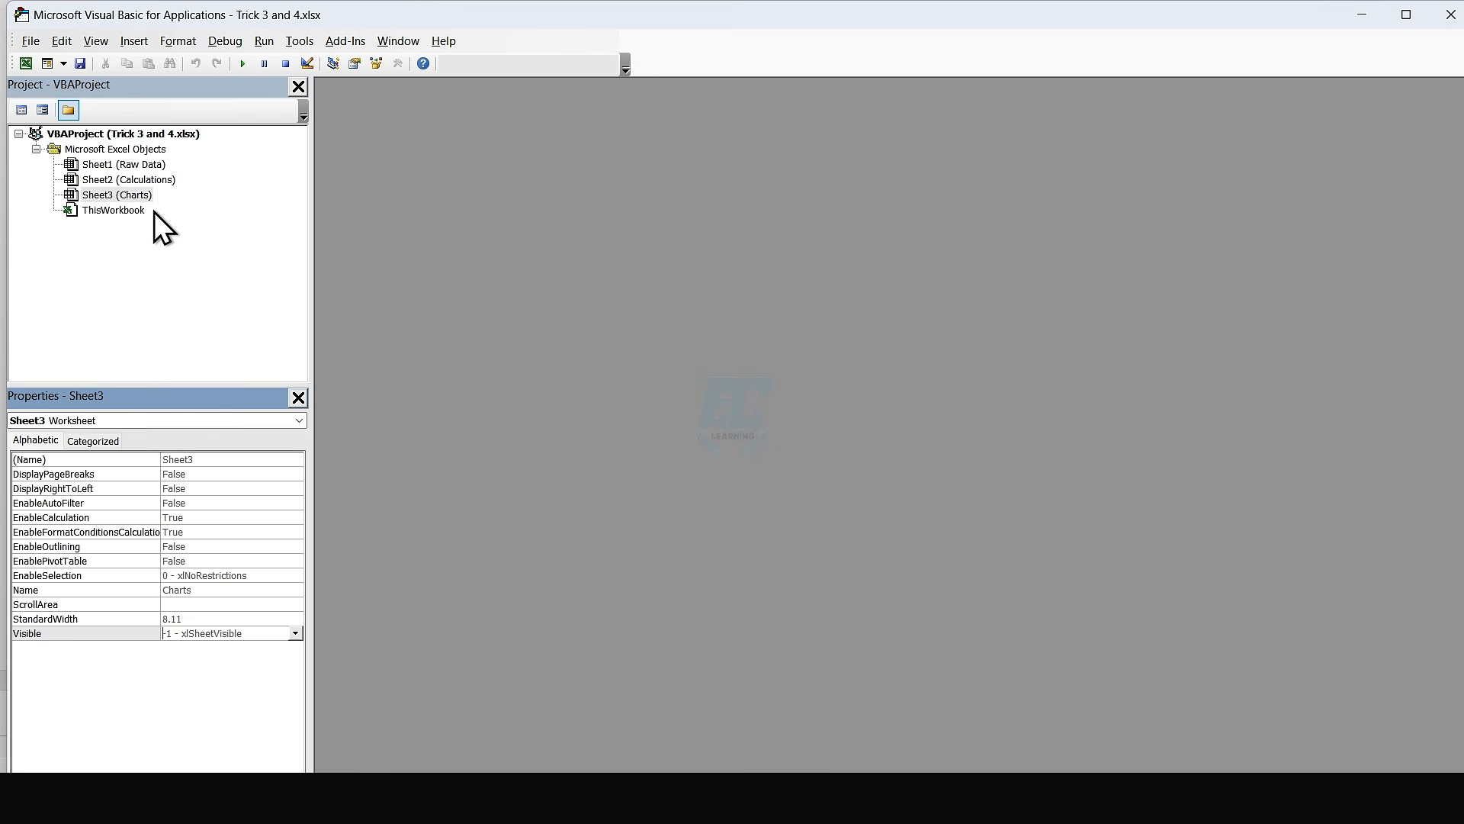
pyautogui.click(149, 176)
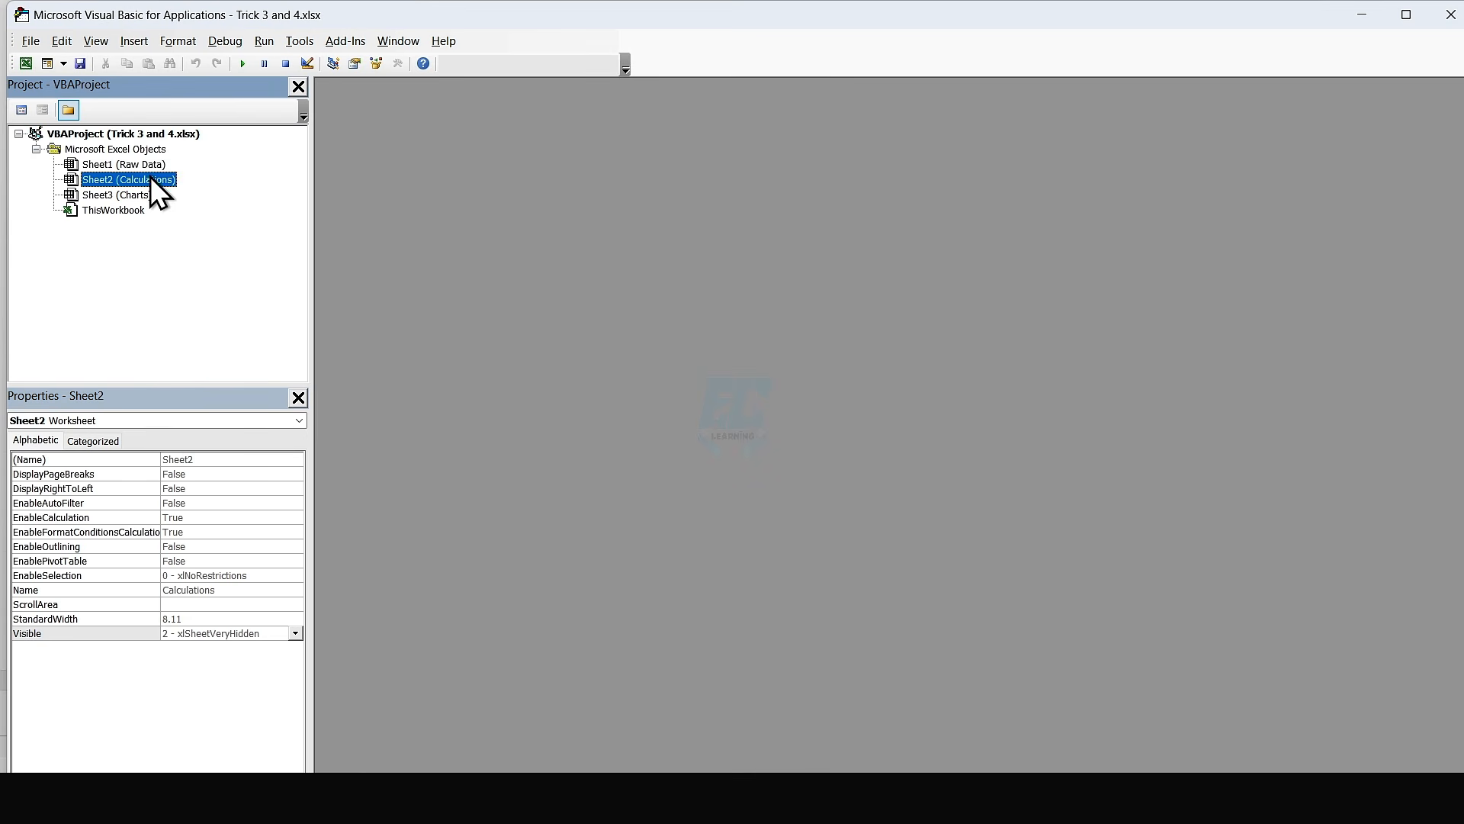
pyautogui.click(296, 634)
pyautogui.press('Up')
pyautogui.press('Up')
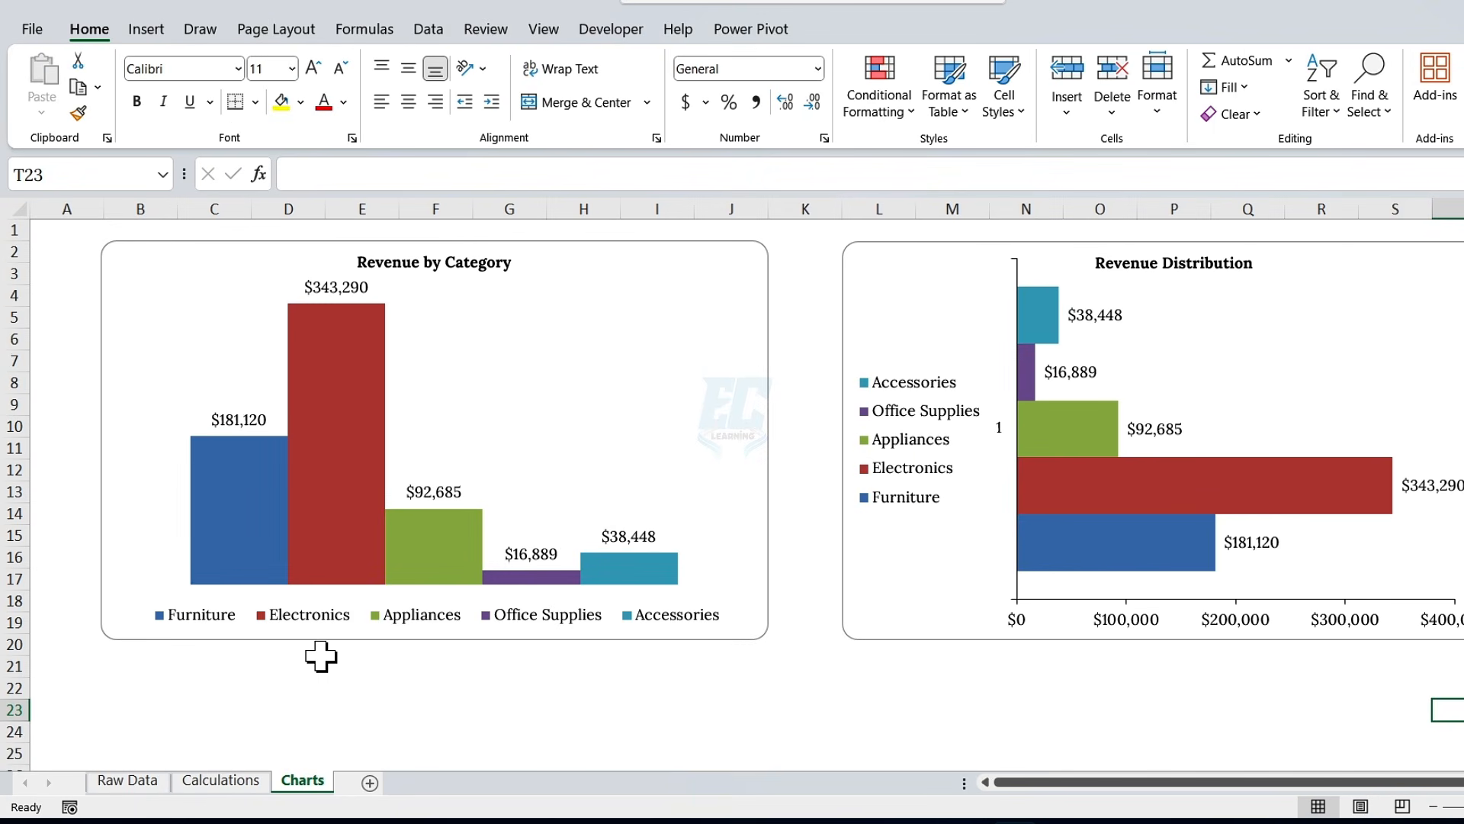
pyautogui.click(221, 781)
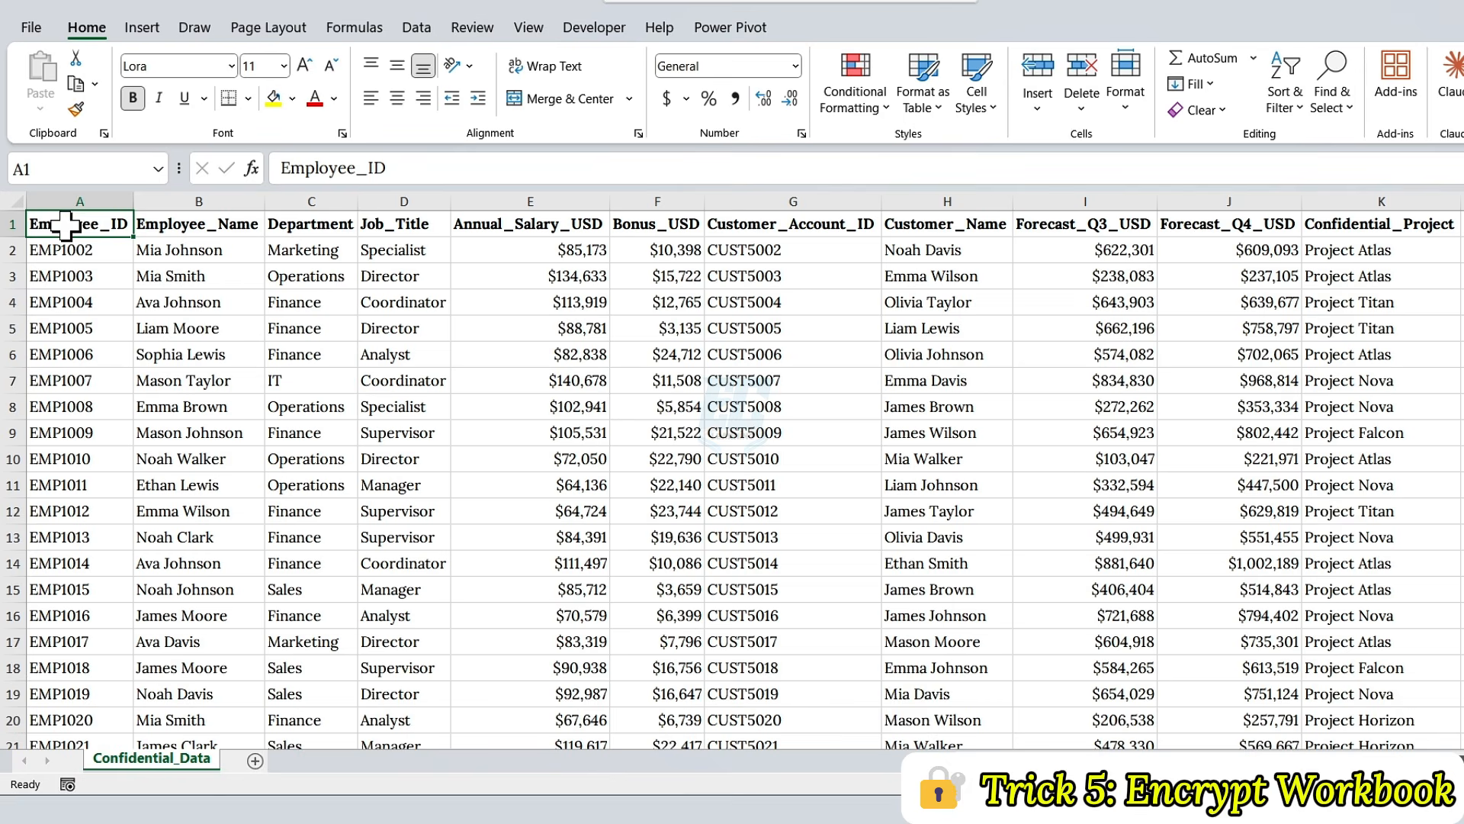
pyautogui.click(15, 202)
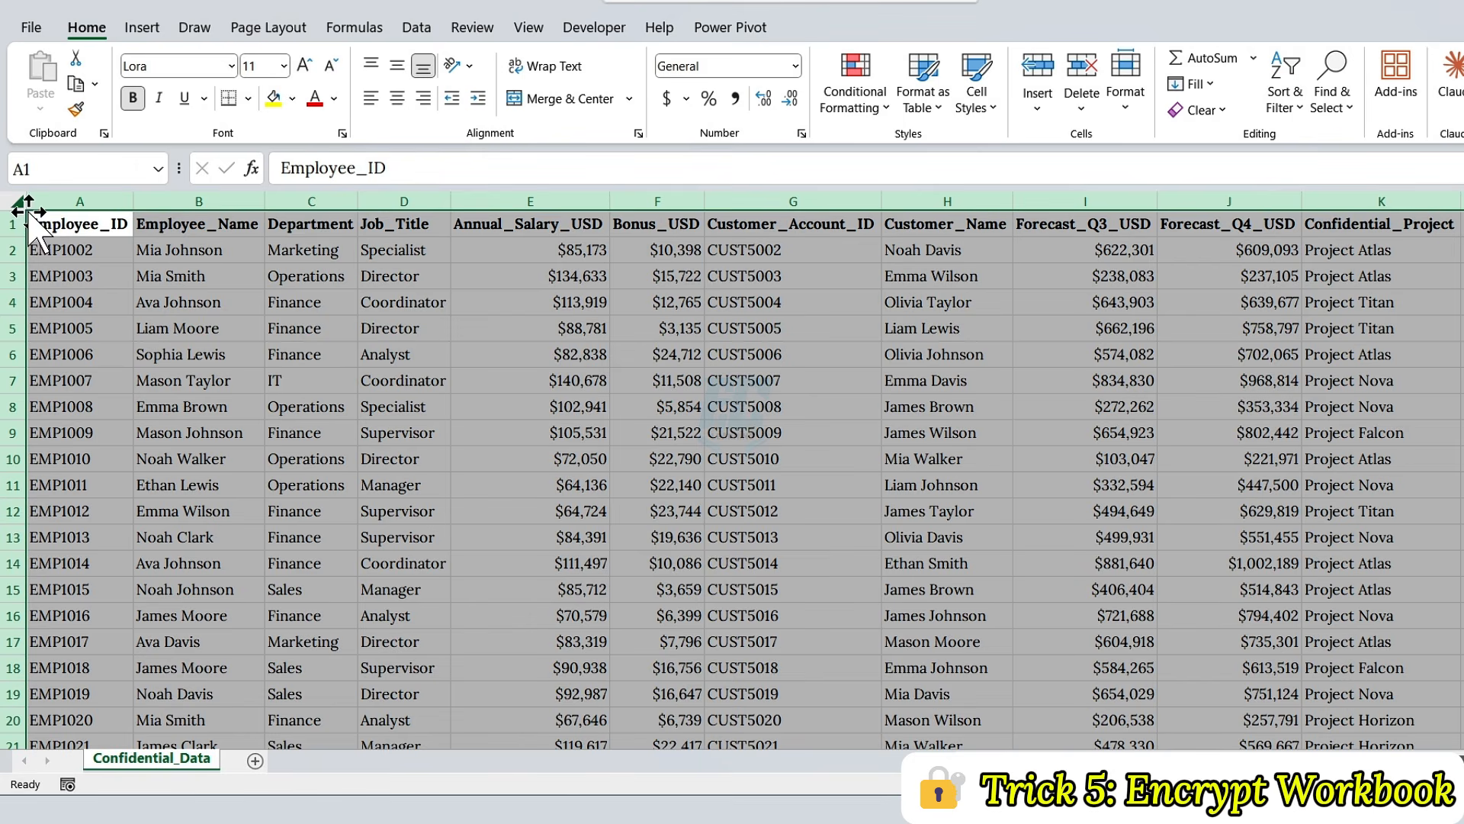
pyautogui.click(355, 308)
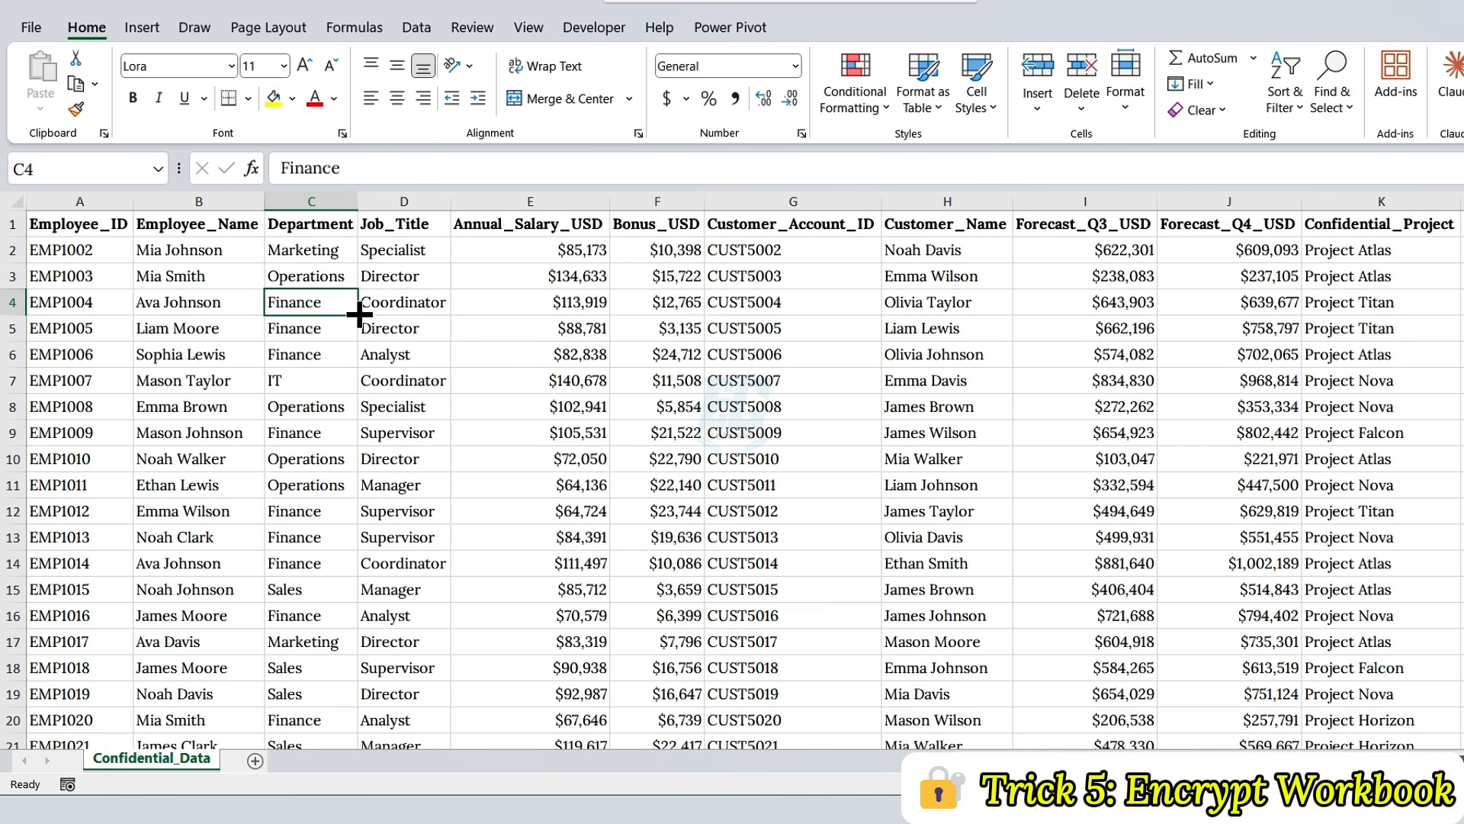
# Step: Encrypt the Trick 5 workbook with a password for opening, entering the password and re-entering it as confirmation
pyautogui.click(33, 29)
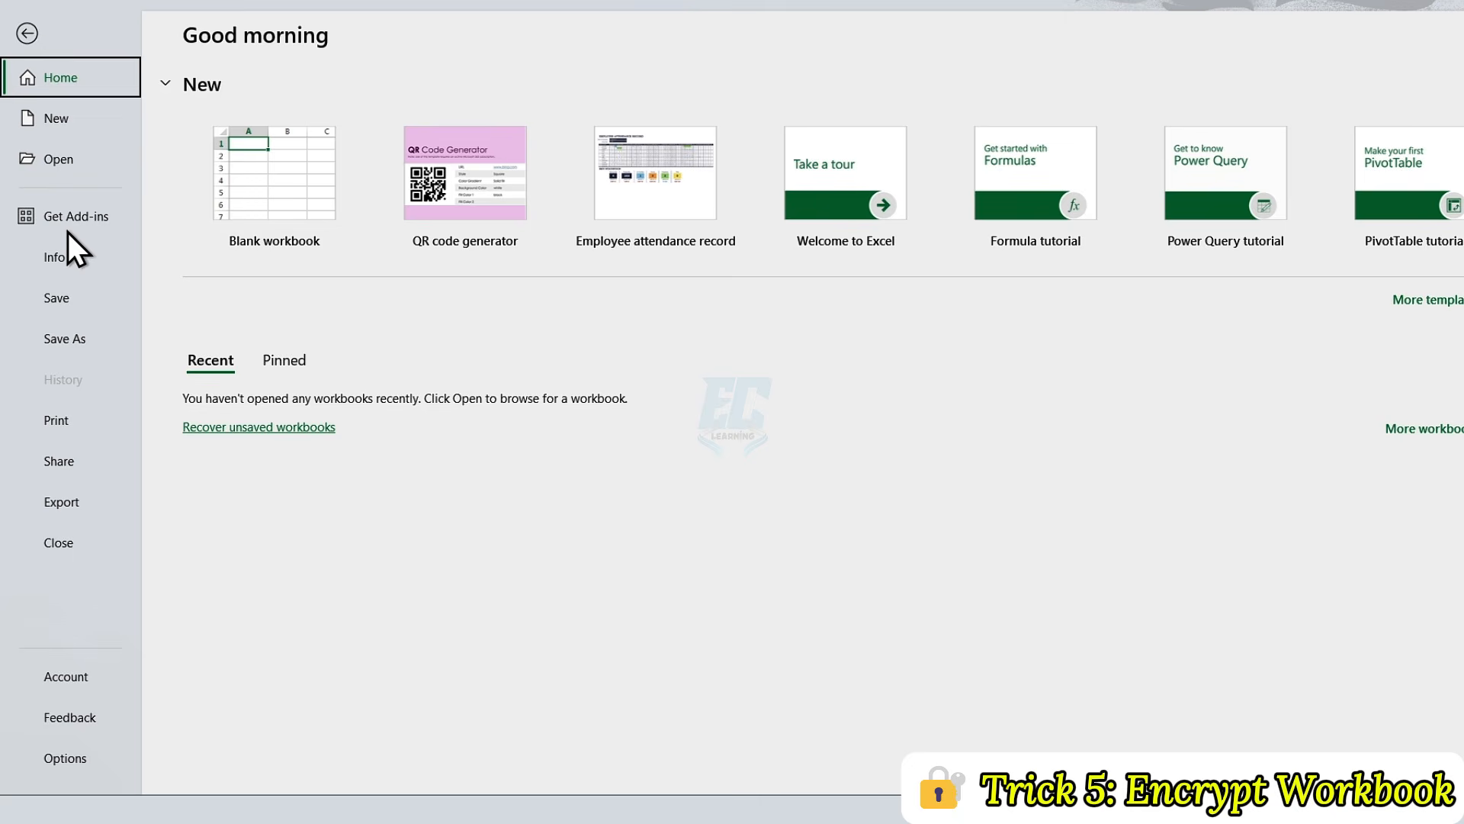
pyautogui.click(67, 255)
pyautogui.click(253, 254)
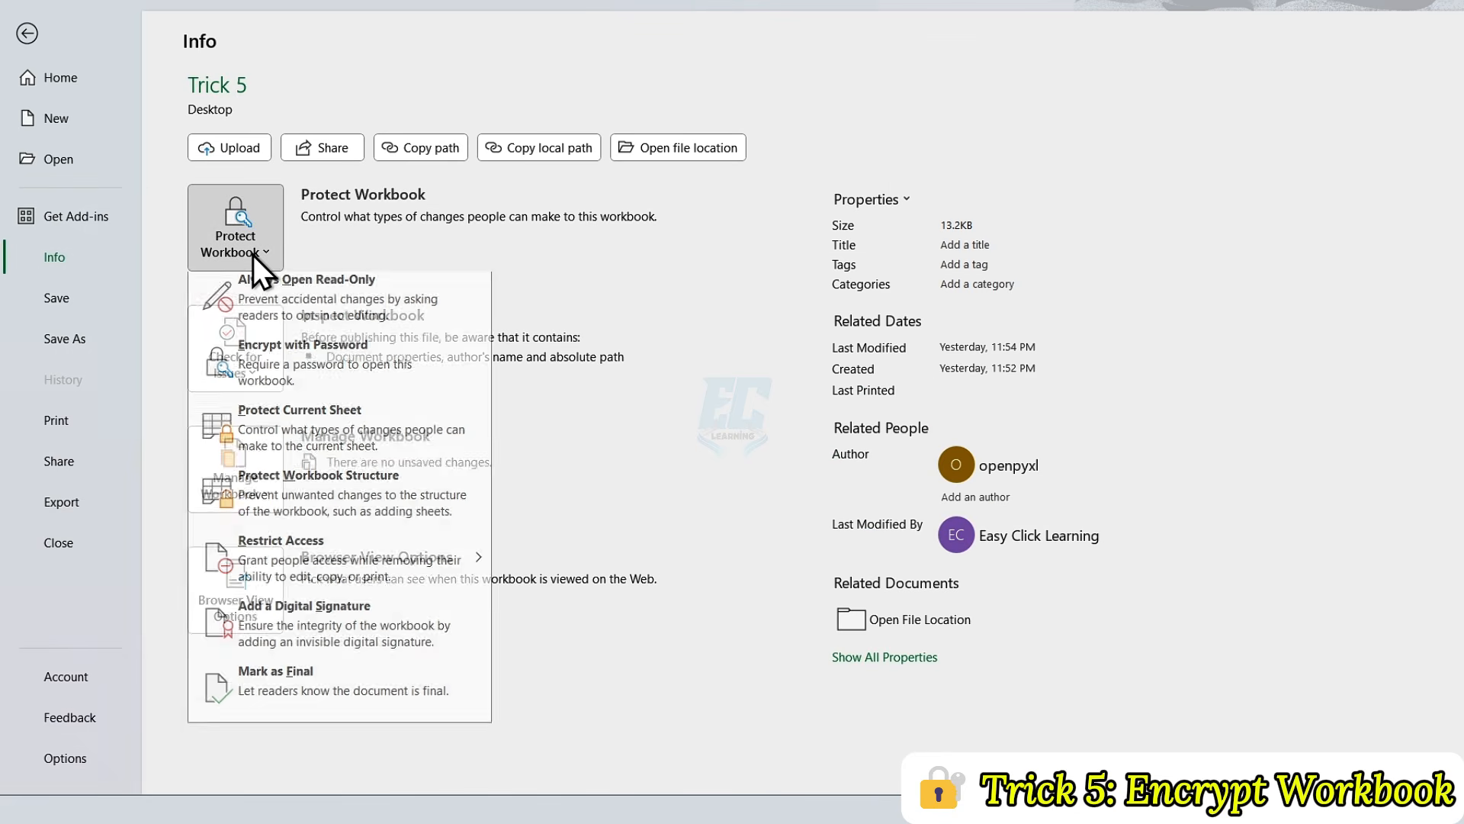
pyautogui.click(294, 355)
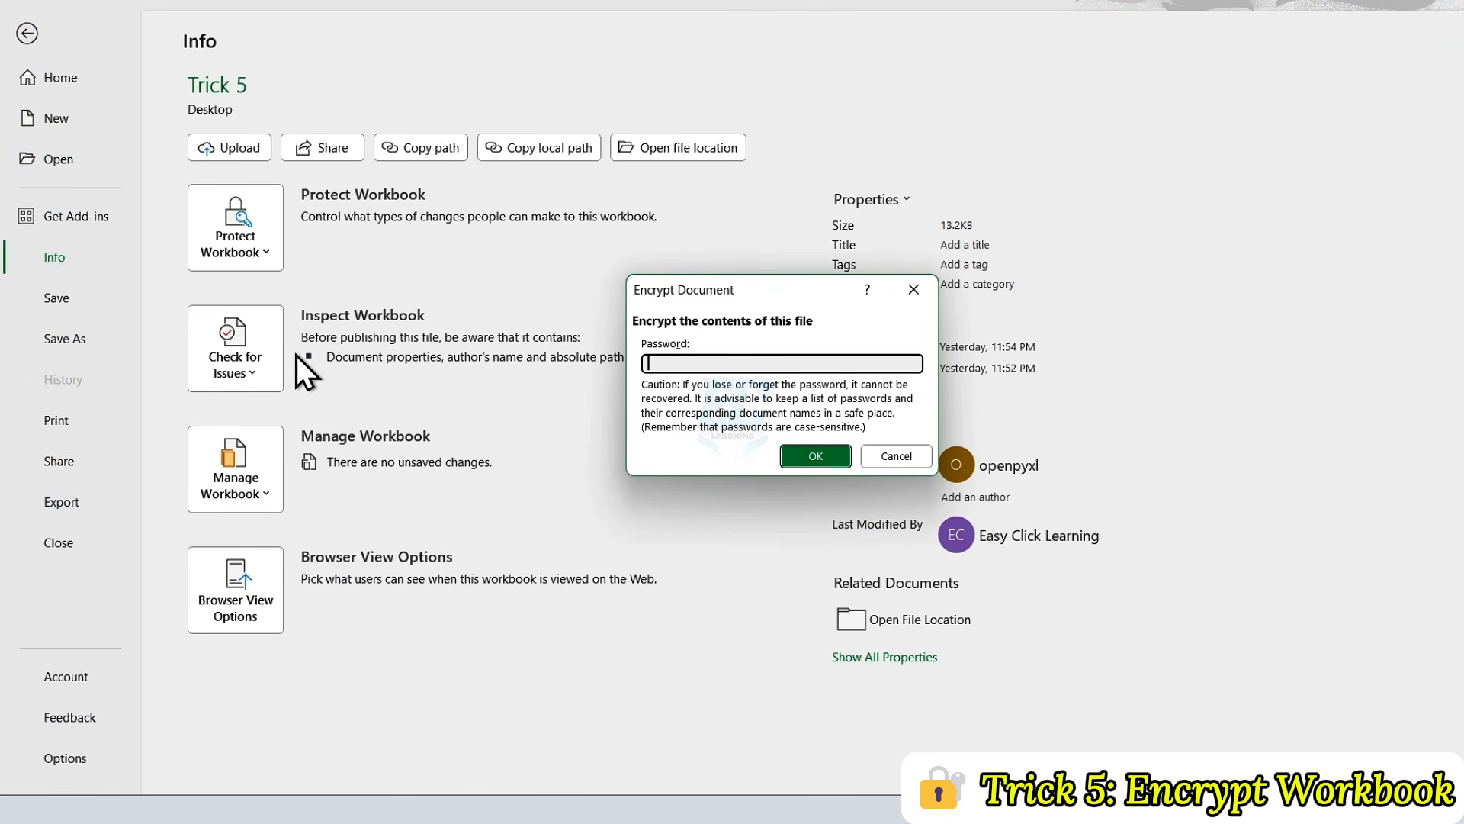
pyautogui.write('123456')
pyautogui.click(801, 451)
pyautogui.write('12345')
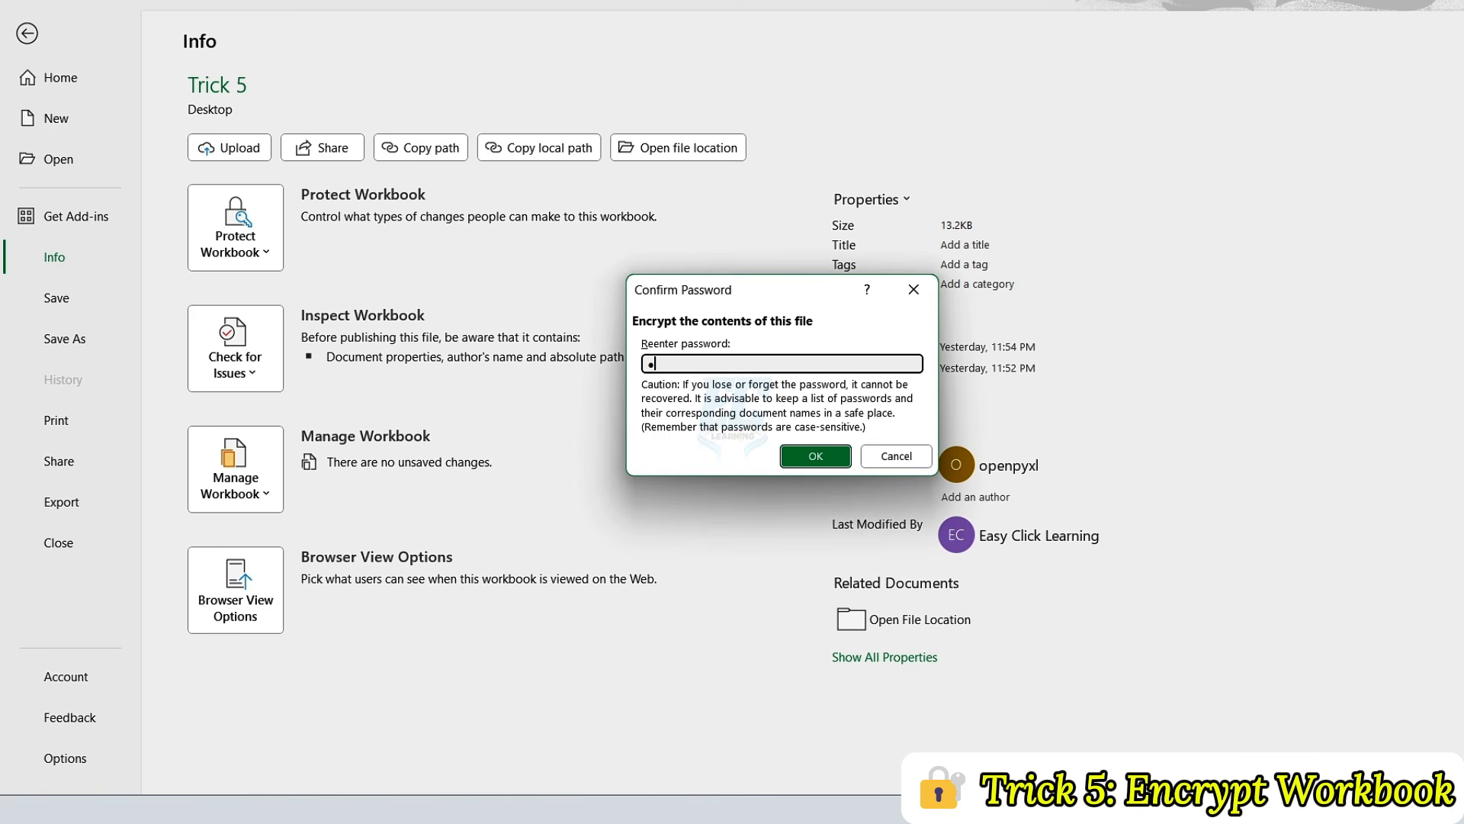
pyautogui.write('6')
pyautogui.click(798, 453)
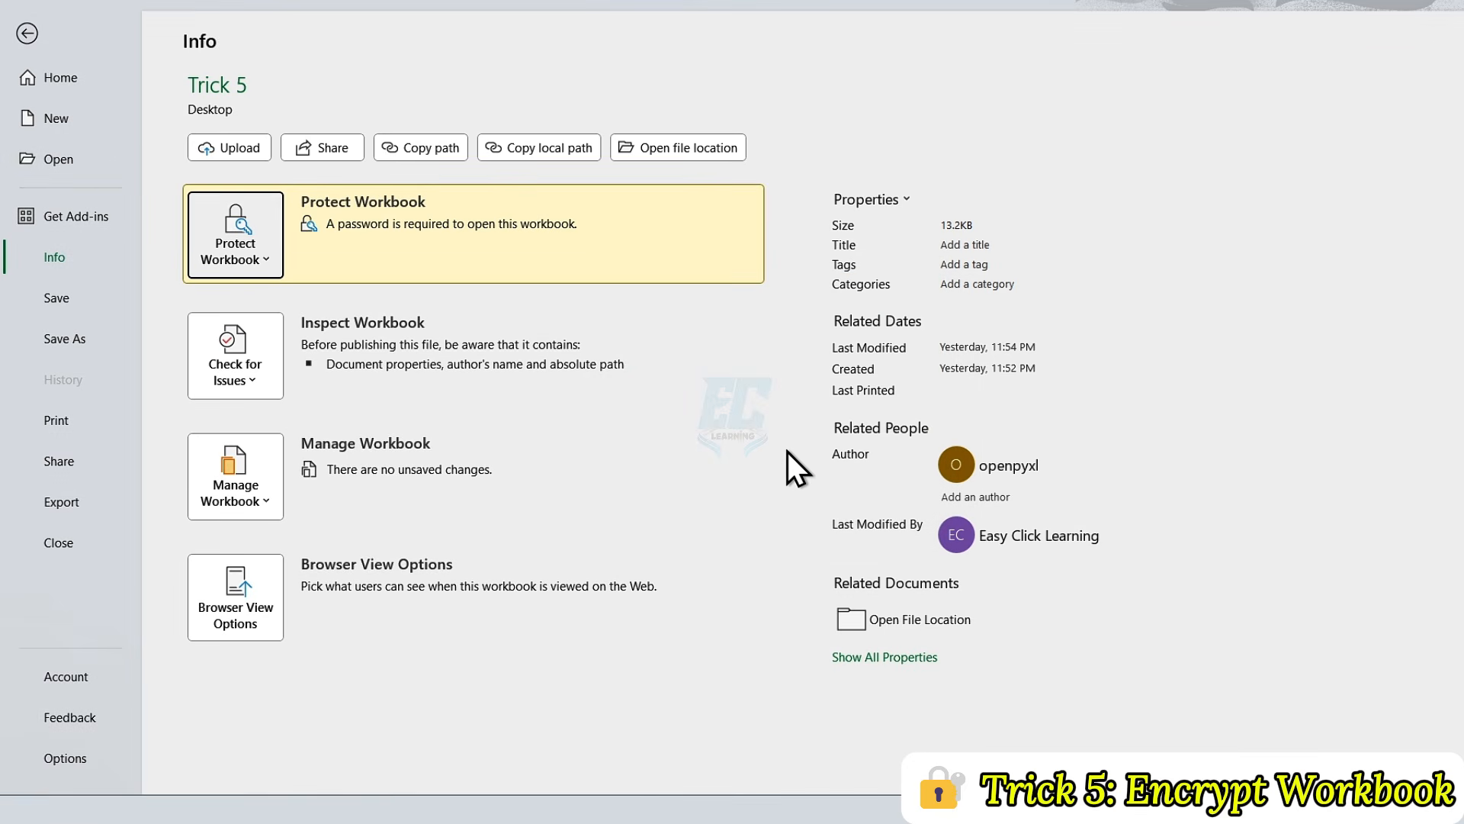
# Step: Save the encrypted workbook to the Desktop folder as an Excel Workbook named Employee Data
pyautogui.click(84, 340)
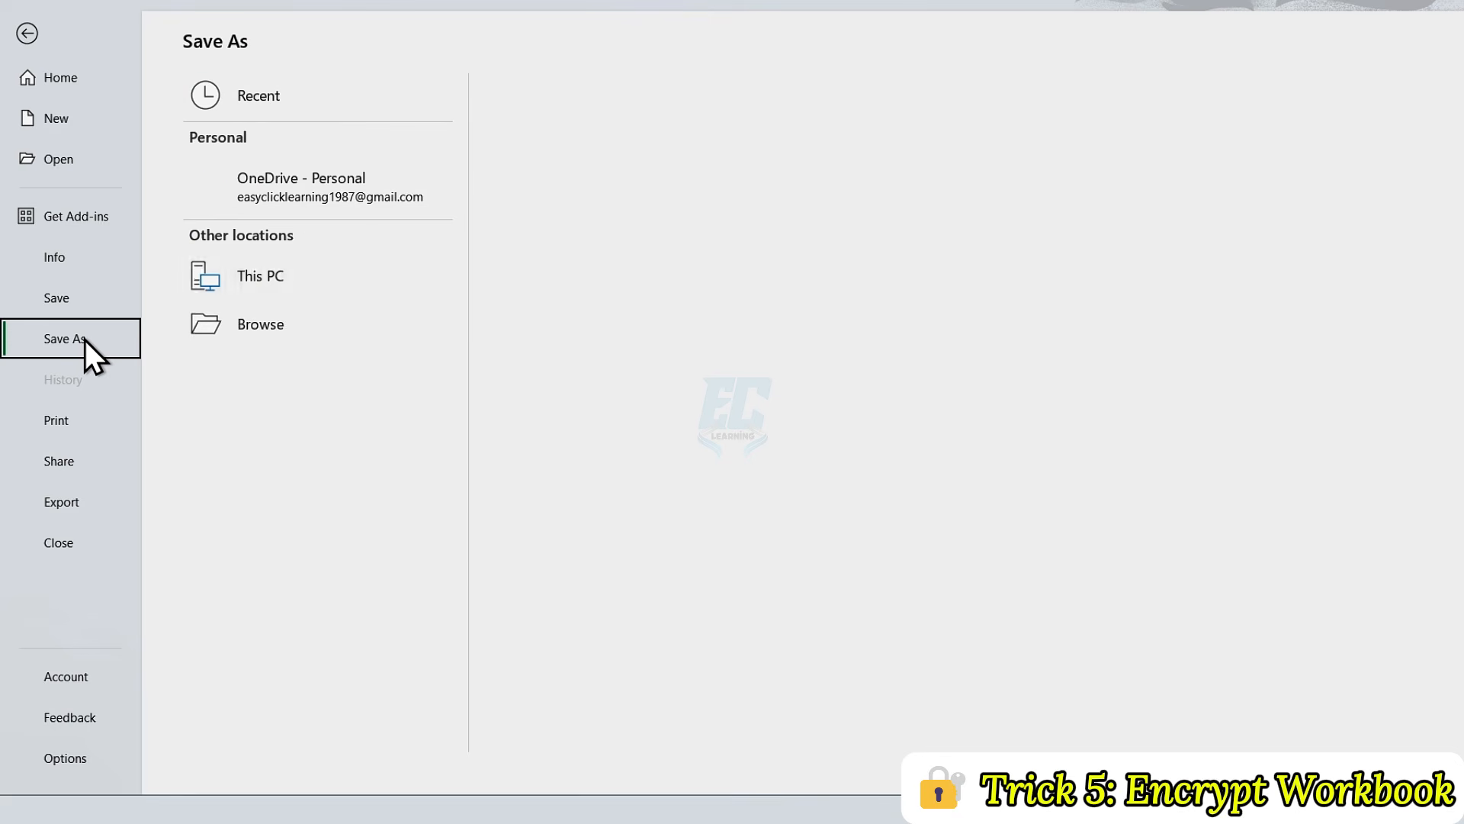
pyautogui.click(625, 199)
pyautogui.write('Employee')
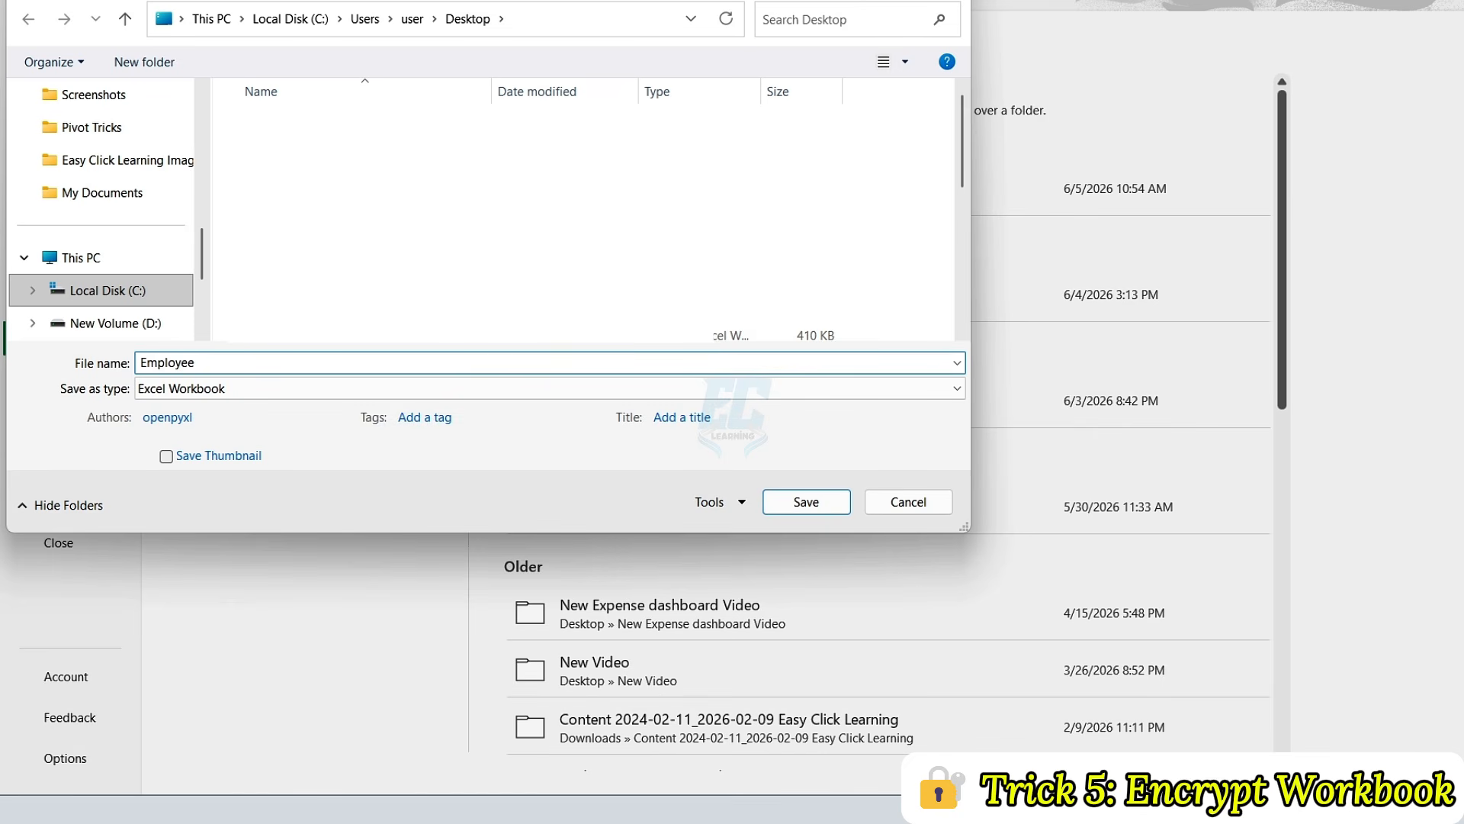
pyautogui.write(' Data')
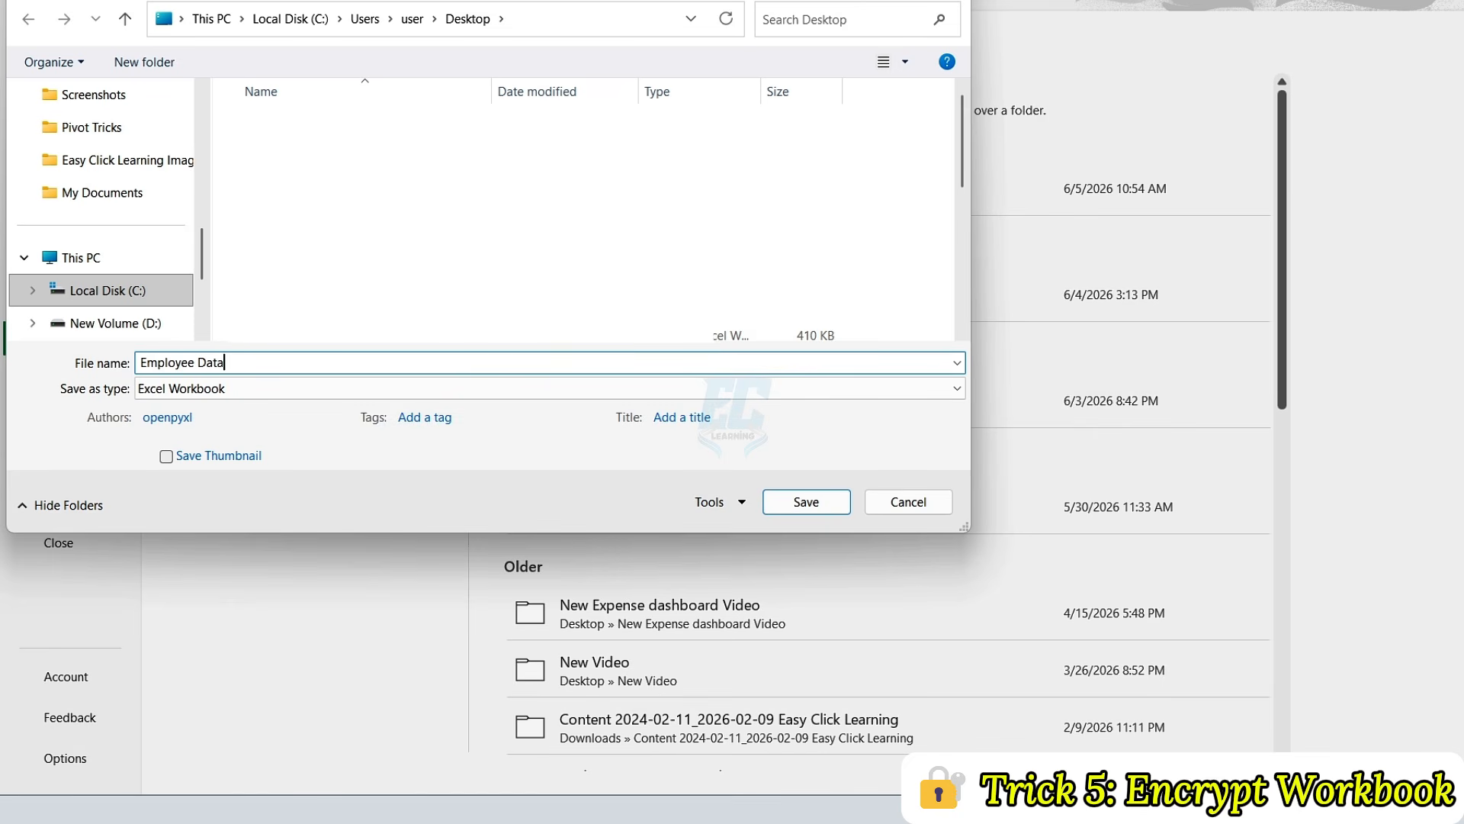
pyautogui.click(793, 500)
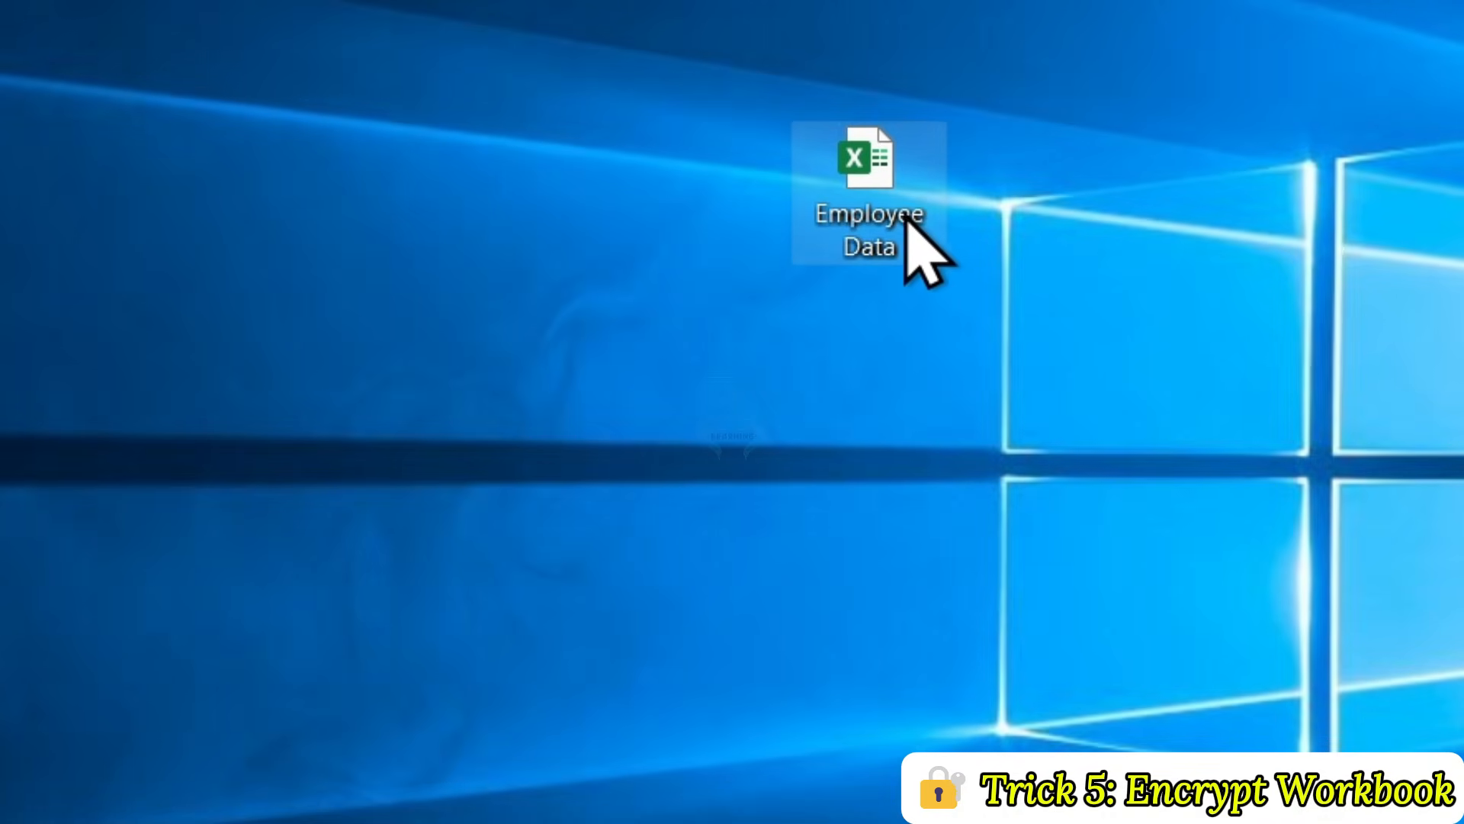
# Step: Open the saved Employee Data workbook from the Windows desktop
pyautogui.doubleClick(896, 195)
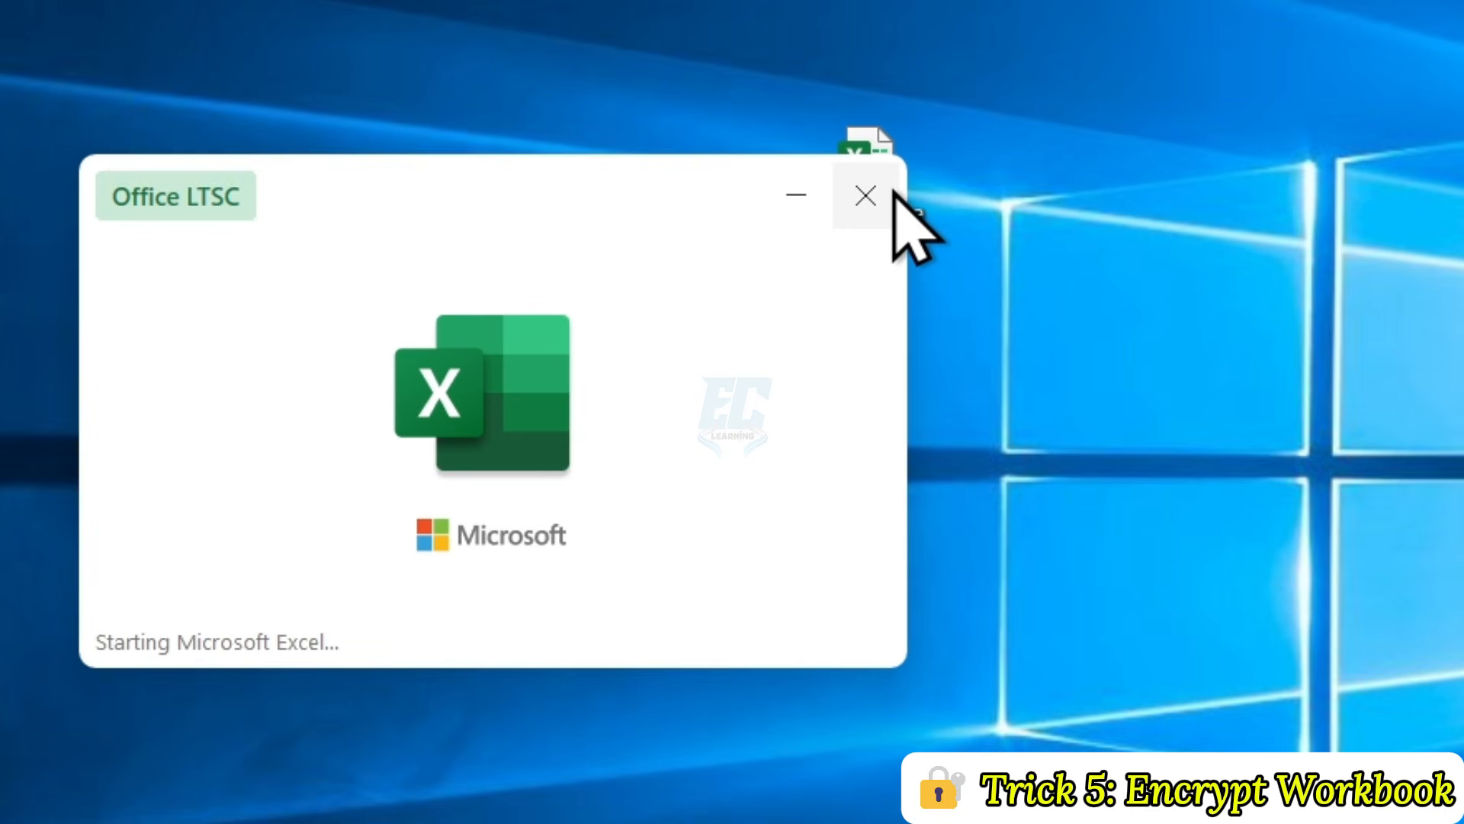